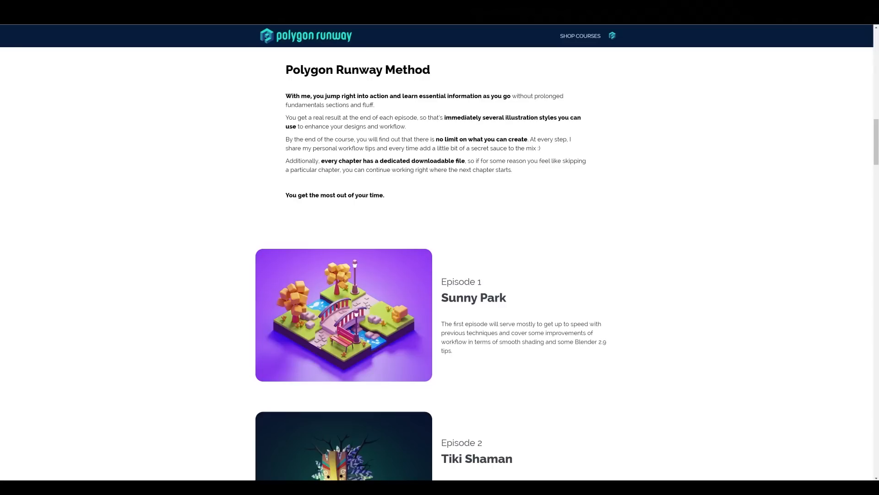
Step: Look through the Polygon Runway course page, covering the episode descriptions, course information sections and example curriculum
{"action": "scroll", "coordinate": [439, 264], "scroll_direction": "down", "scroll_amount": 11}
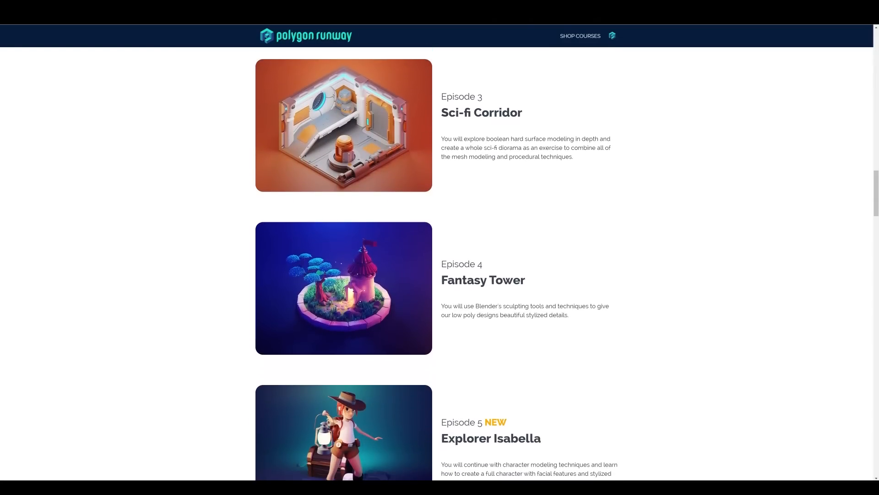
{"action": "scroll", "coordinate": [439, 264], "scroll_direction": "down", "scroll_amount": 5}
{"action": "scroll", "coordinate": [440, 264], "scroll_direction": "down", "scroll_amount": 3}
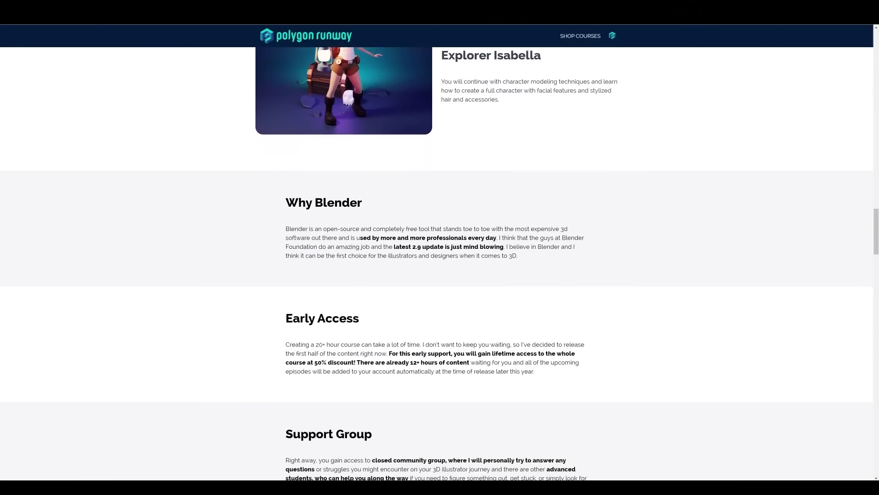
{"action": "scroll", "coordinate": [440, 264], "scroll_direction": "up", "scroll_amount": 6}
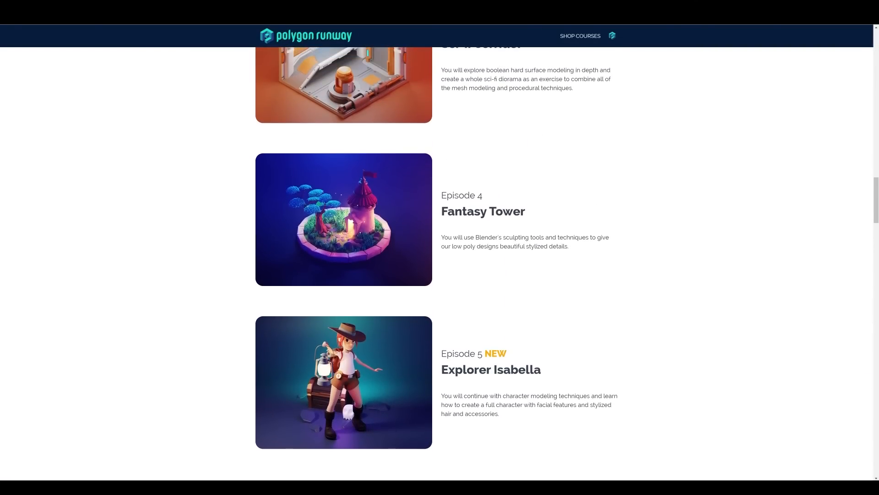
{"action": "scroll", "coordinate": [439, 264], "scroll_direction": "down", "scroll_amount": 20}
{"action": "scroll", "coordinate": [439, 263], "scroll_direction": "down", "scroll_amount": 9}
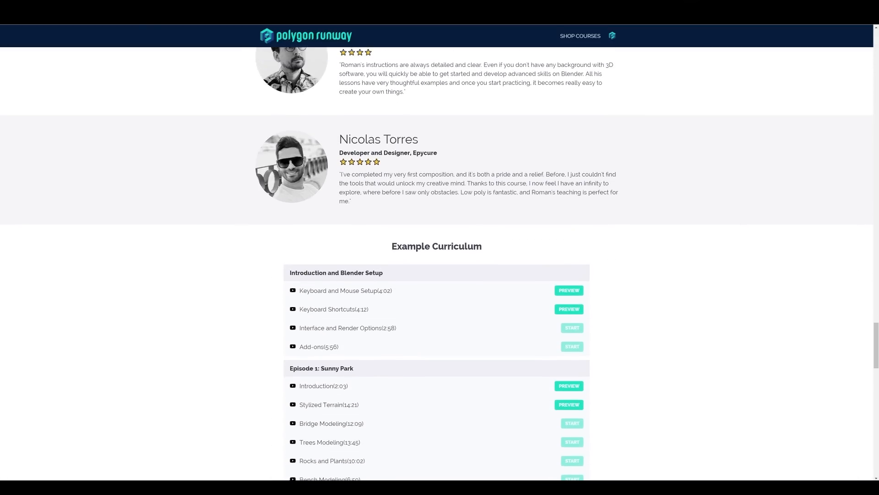
{"action": "scroll", "coordinate": [440, 263], "scroll_direction": "up", "scroll_amount": 12}
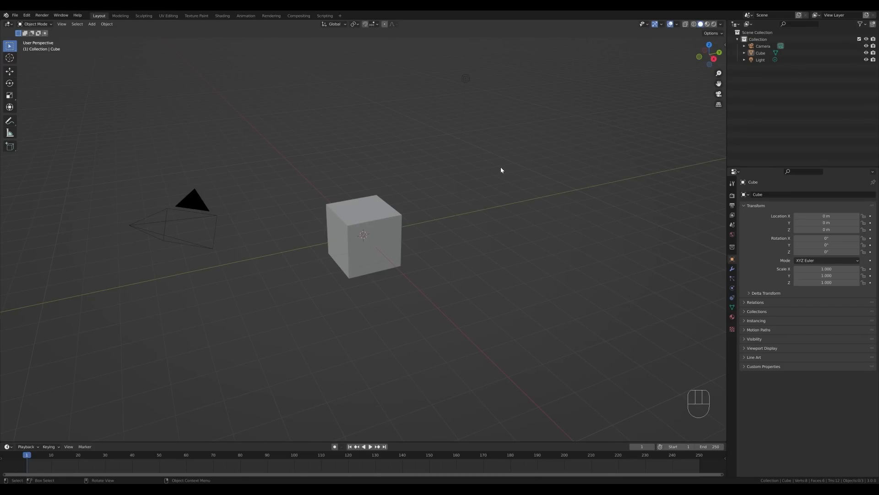
Step: Delete the default light and camera from the scene, keeping only the cube
{"action": "left_click_drag", "start_coordinate": [394, 60], "coordinate": [527, 122]}
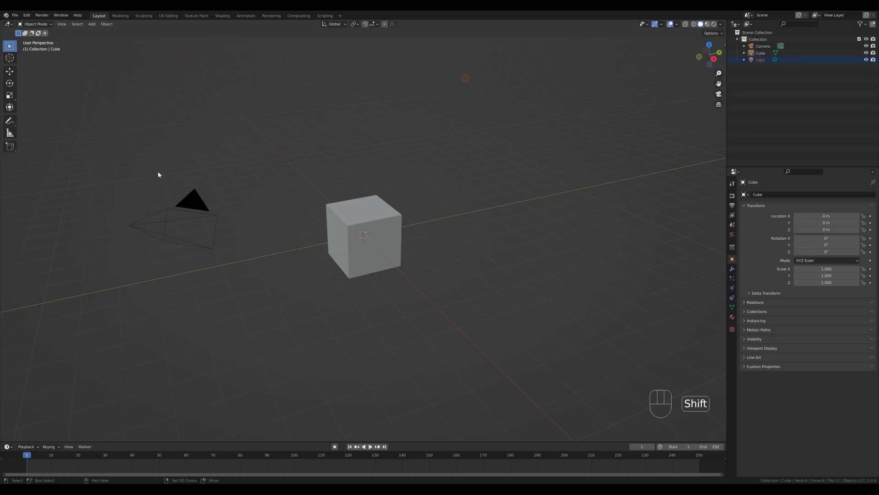
{"action": "left_click_drag", "start_coordinate": [154, 170], "coordinate": [220, 228], "text": "shift"}
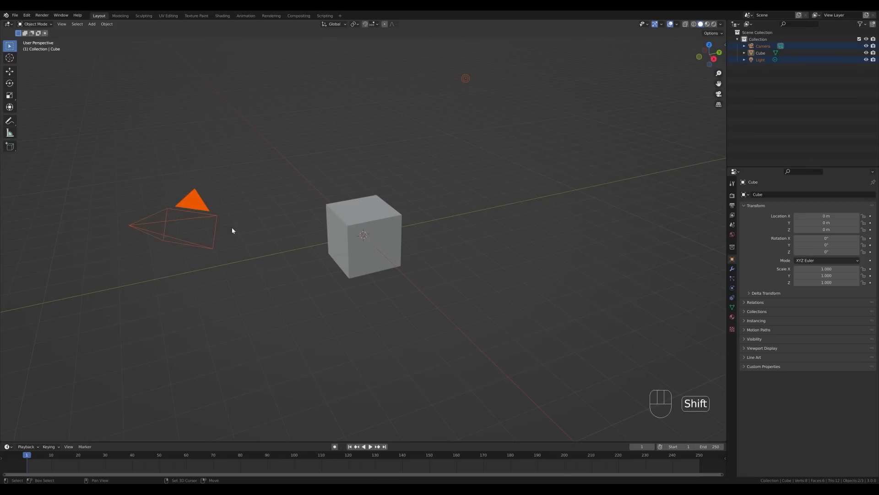
{"action": "key", "text": "x"}
{"action": "left_click", "coordinate": [270, 160]}
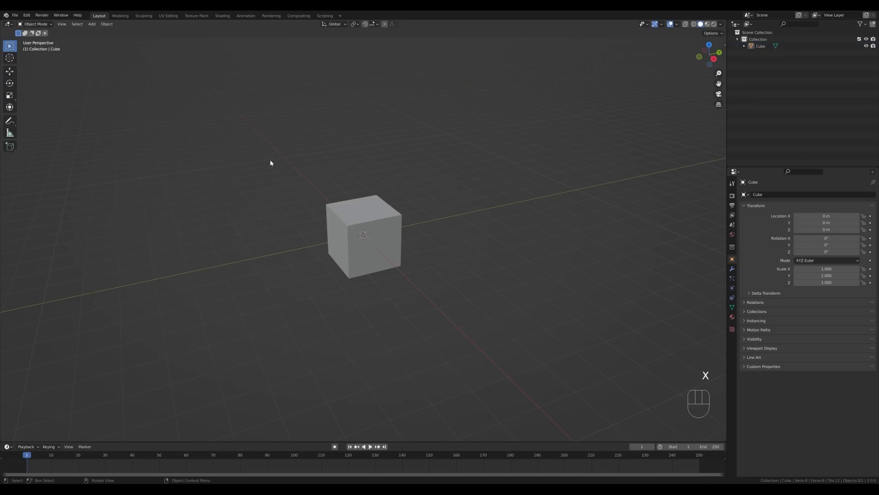
Step: Move the cube's mesh up 1 m along Z in Edit Mode so its origin sits at the base
{"action": "left_click", "coordinate": [379, 235]}
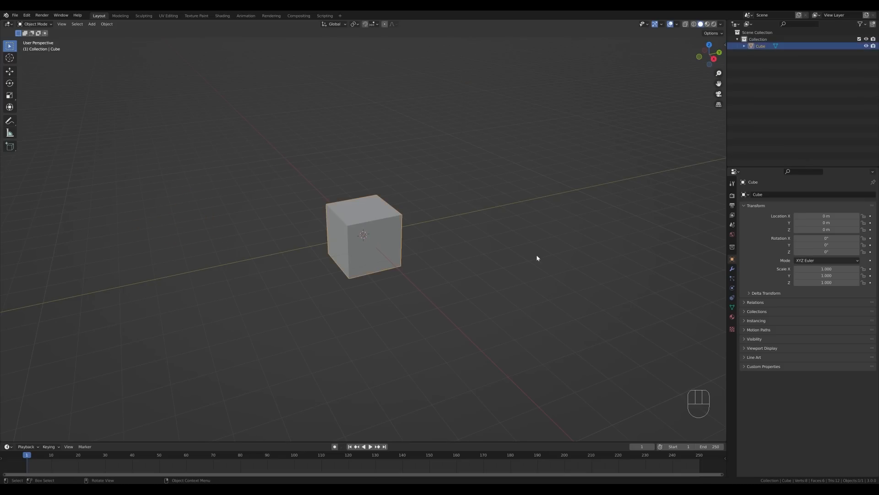
{"action": "key", "text": "Tab"}
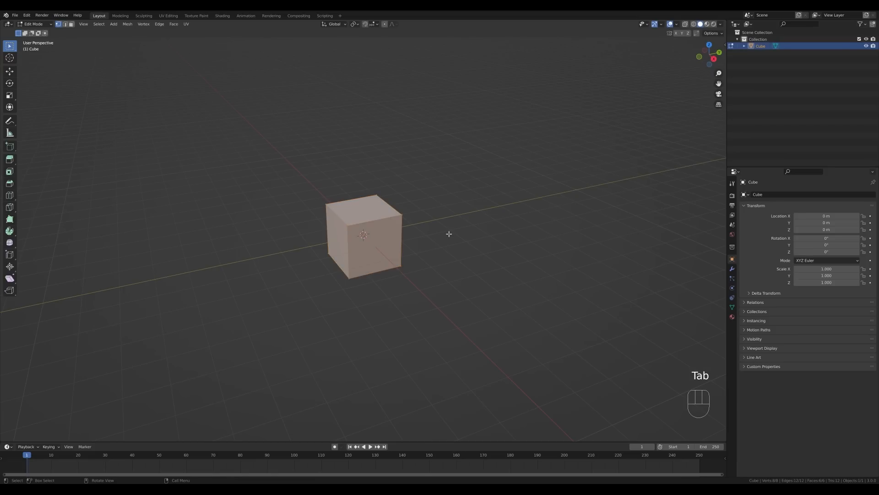
{"action": "key", "text": "g"}
{"action": "key", "text": "z"}
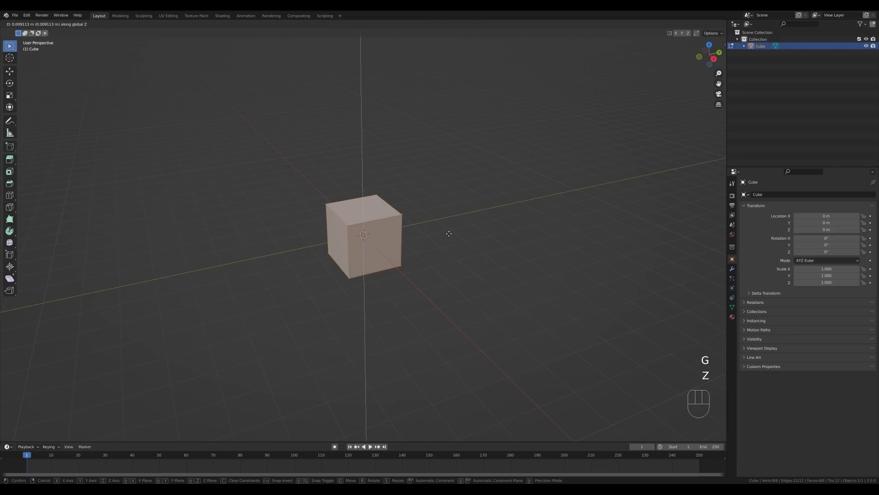
{"action": "key", "text": "KP_1"}
{"action": "key", "text": "KP_Enter"}
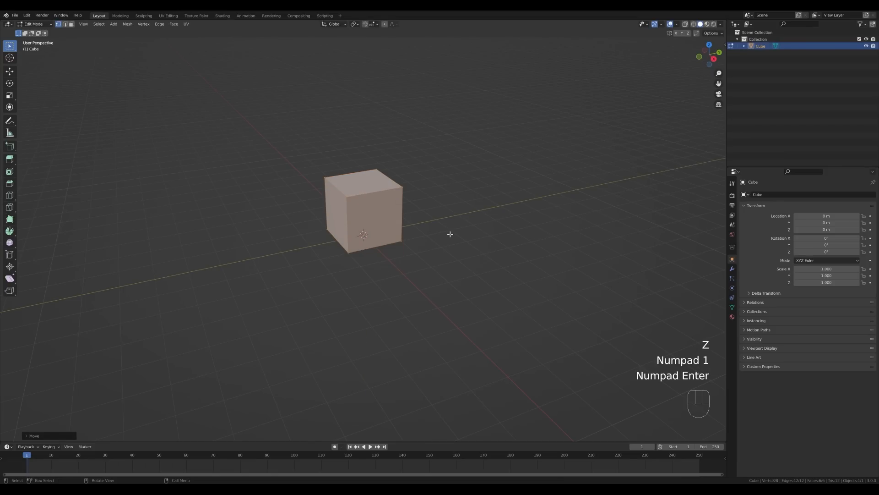
{"action": "key", "text": "Tab"}
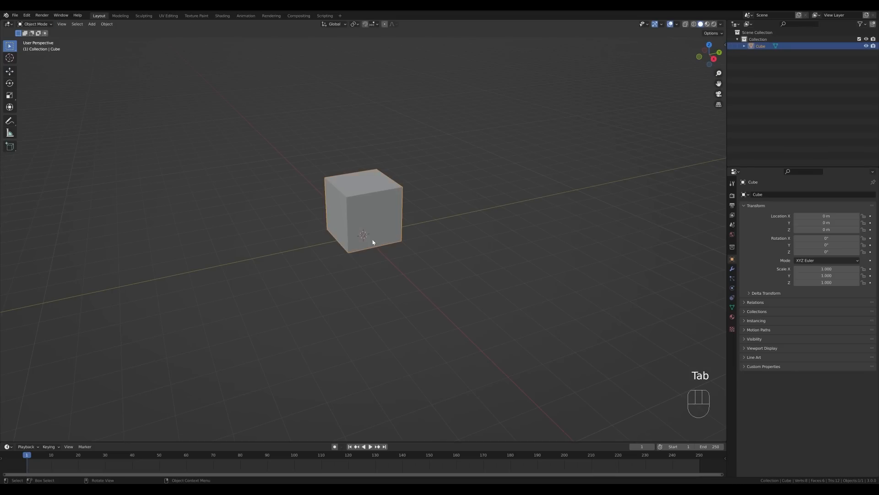
Step: Move the cube about 5.56 m along the X axis, away from the world origin
{"action": "scroll", "coordinate": [408, 265], "scroll_direction": "down", "scroll_amount": 1}
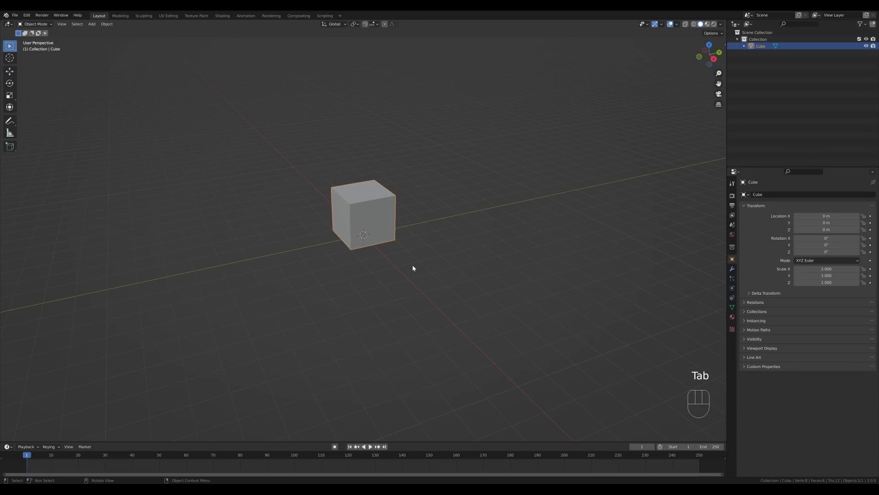
{"action": "key", "text": "g"}
{"action": "key", "text": "x"}
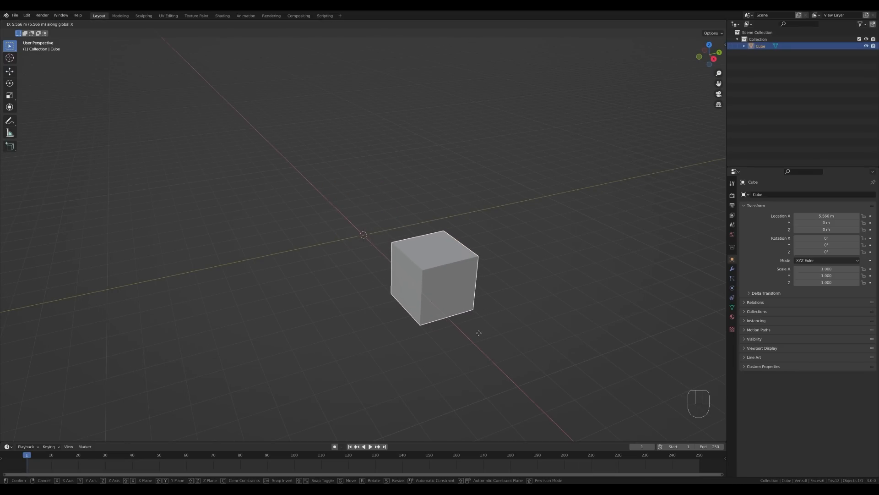
{"action": "left_click", "coordinate": [473, 313]}
Step: Enable Auto Merge and edge-slide the cube's top edge nearest the world origin fully down to the bottom edge, forming a triangular wedge
{"action": "key", "text": "Tab"}
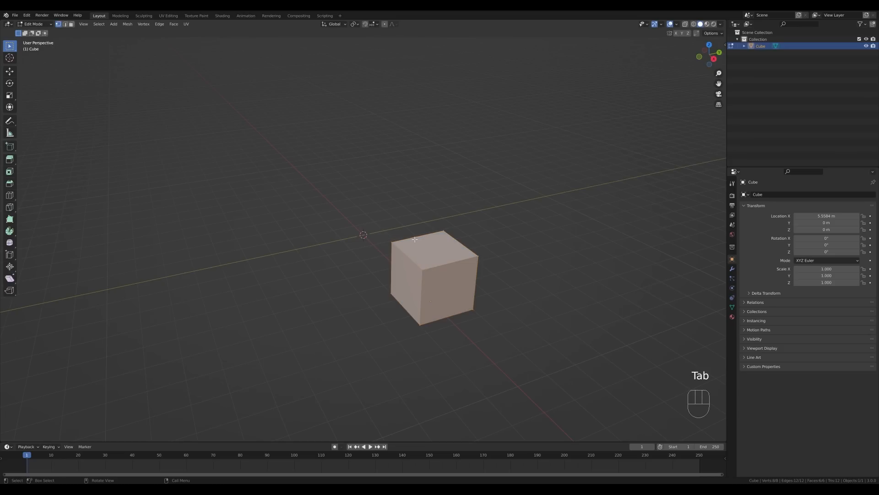
{"action": "key", "text": "2"}
{"action": "left_click", "coordinate": [412, 237]}
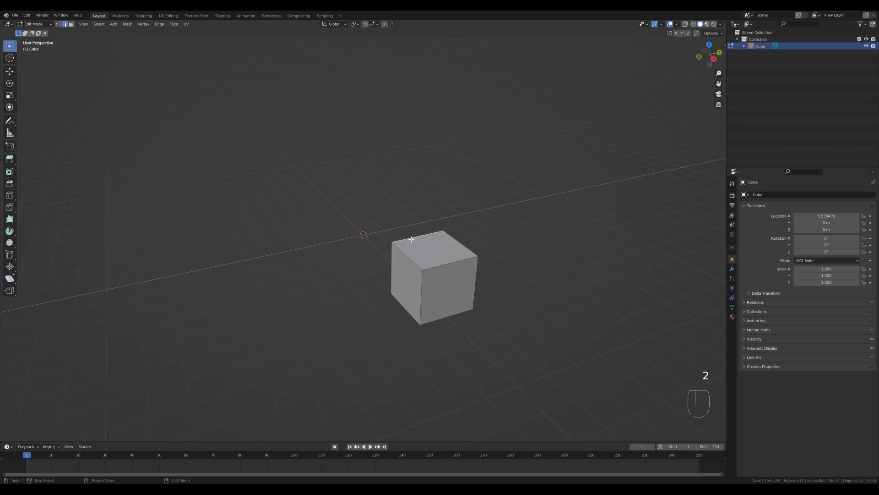
{"action": "left_click", "coordinate": [696, 34]}
{"action": "middle_click_drag", "start_coordinate": [433, 251], "coordinate": [484, 233]}
{"action": "key", "text": "Escape"}
{"action": "key", "text": "g"}
{"action": "key", "text": "g"}
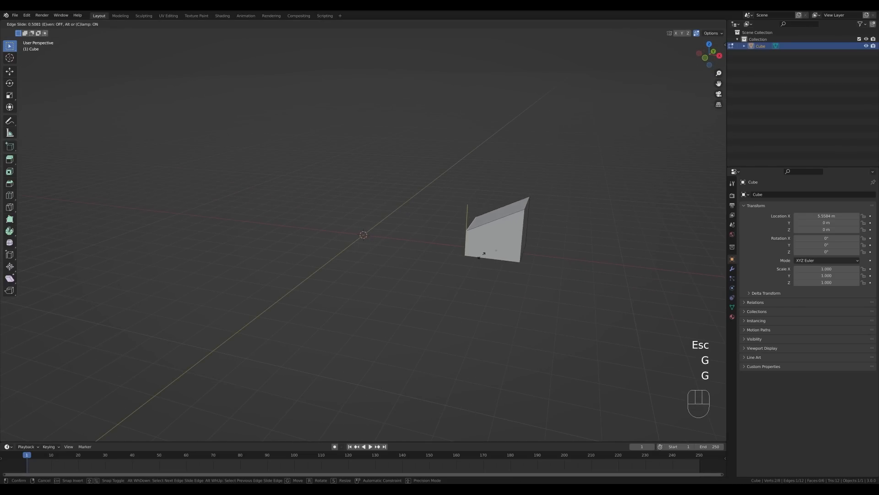
{"action": "left_click", "coordinate": [476, 298]}
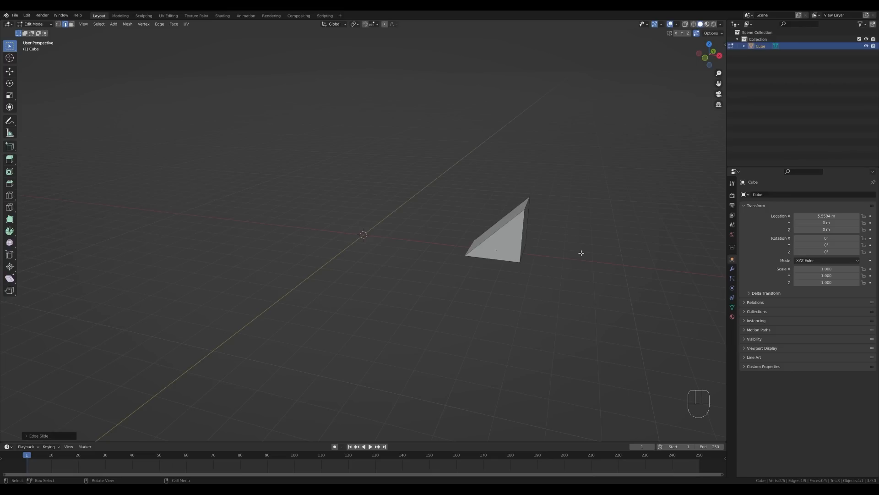
{"action": "middle_click_drag", "start_coordinate": [581, 252], "coordinate": [554, 227]}
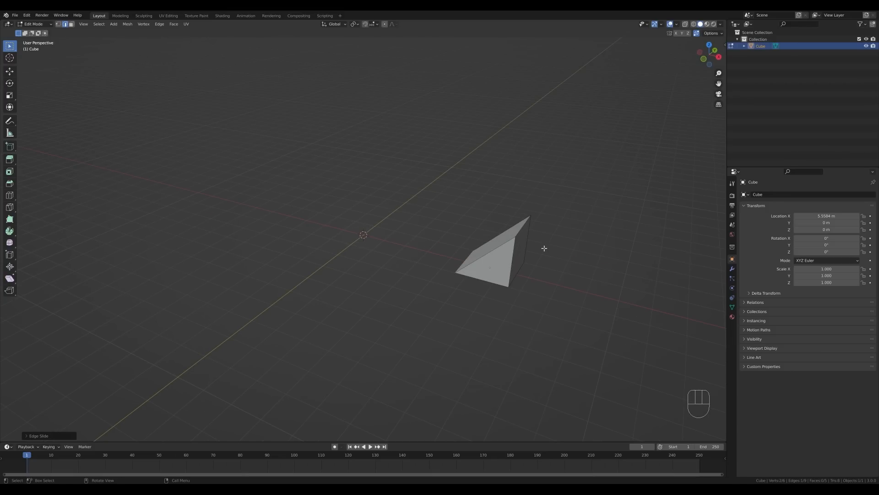
{"action": "key", "text": "Tab"}
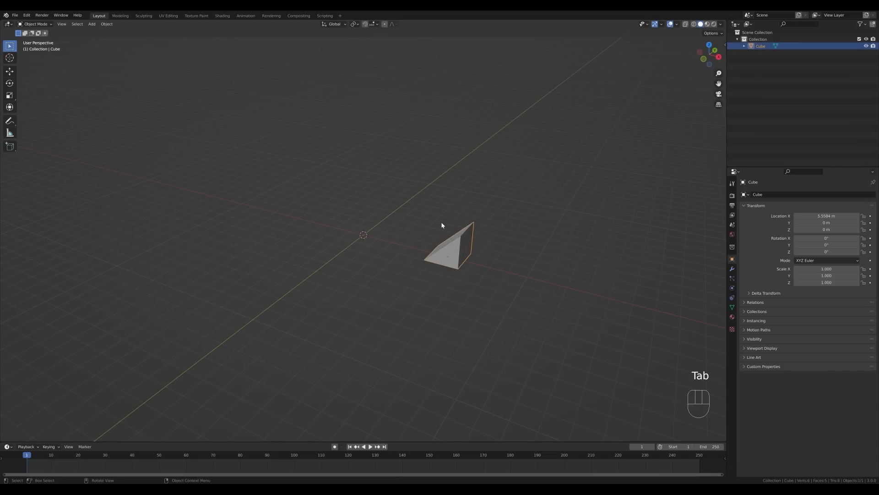
Step: Add a cylinder at the world origin and rotate its mesh 90° around the X axis in Edit Mode
{"action": "key", "text": "shift+a"}
{"action": "mouse_move", "coordinate": [417, 246]}
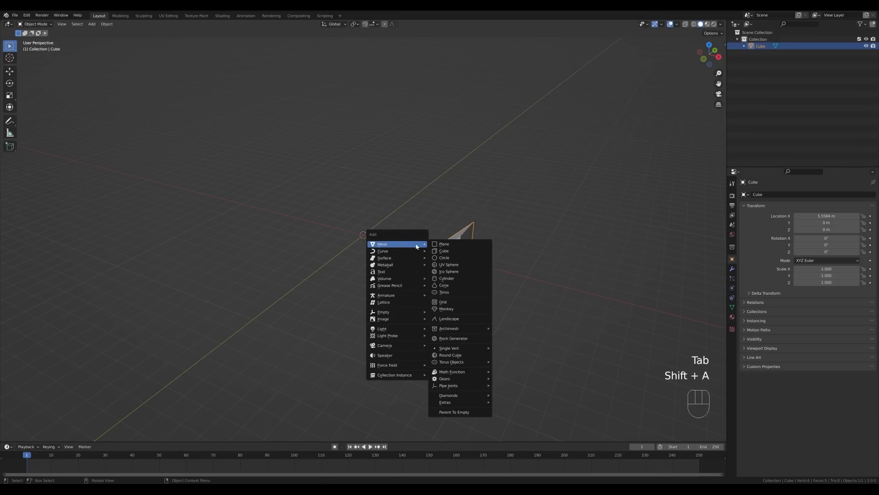
{"action": "left_click", "coordinate": [447, 278]}
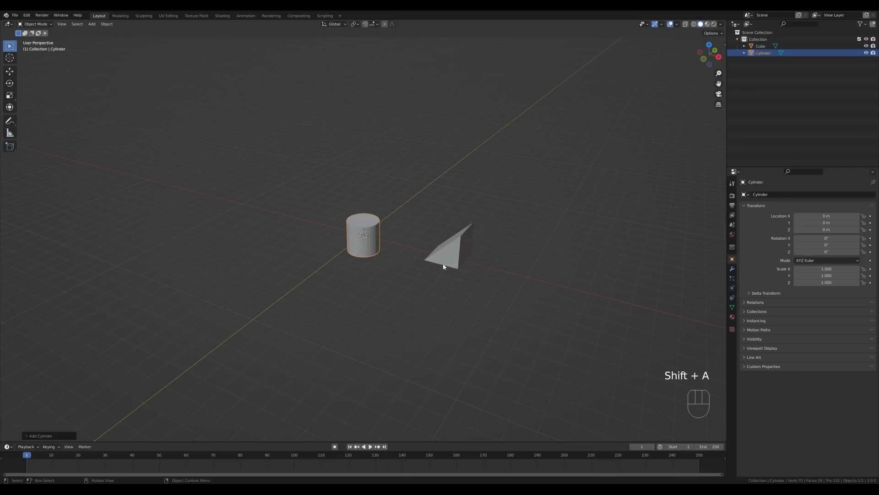
{"action": "key", "text": "Tab"}
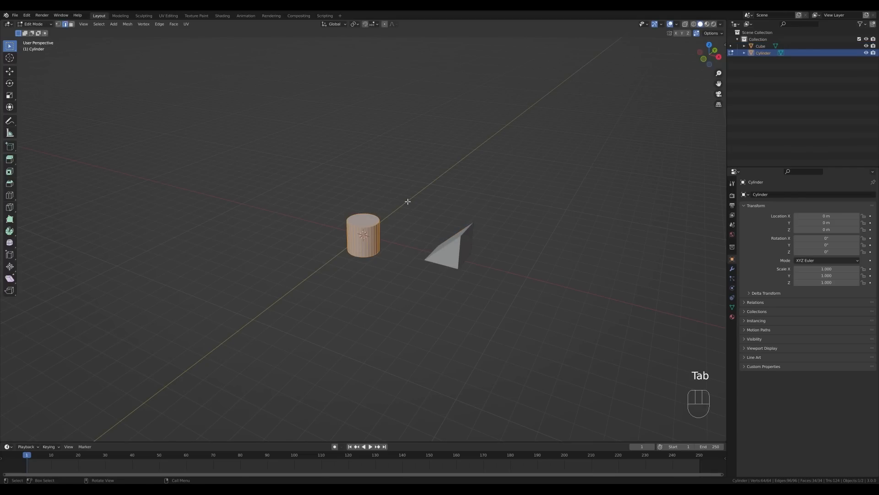
{"action": "key", "text": "r"}
{"action": "key", "text": "x"}
{"action": "key", "text": "KP_9"}
{"action": "key", "text": "KP_0"}
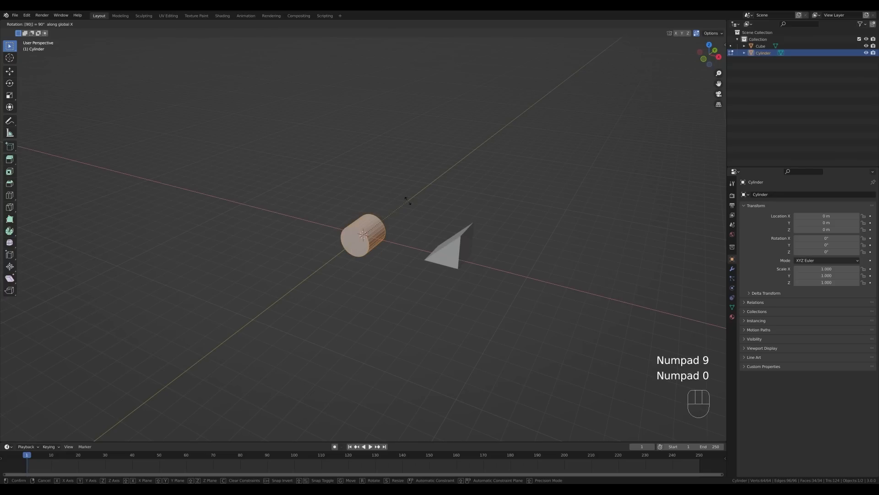
{"action": "key", "text": "KP_Enter"}
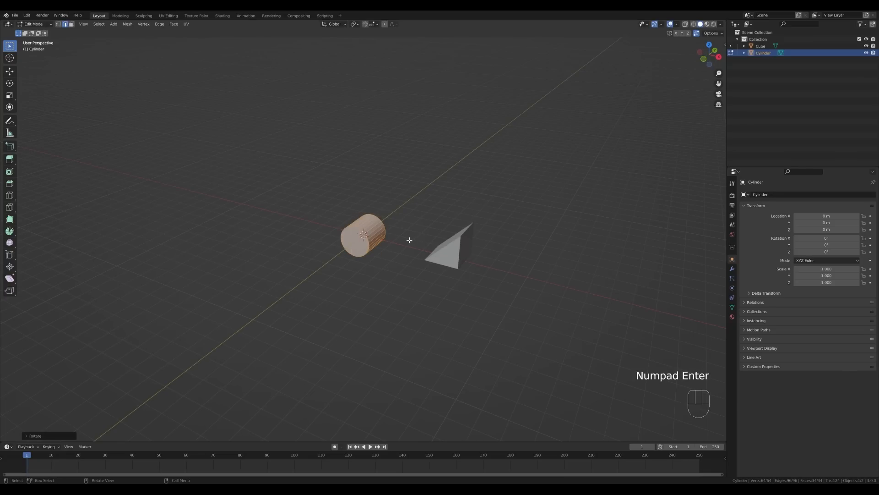
Step: Delete the cylinder's vertices on and above the horizontal X axis in X-ray front view, leaving an open lower half
{"action": "key", "text": "KP_1"}
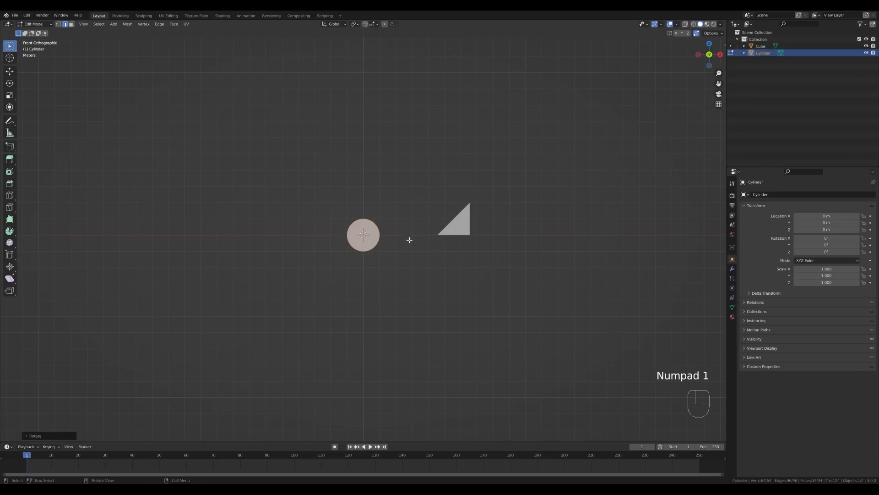
{"action": "scroll", "coordinate": [389, 236], "scroll_direction": "up", "scroll_amount": 1}
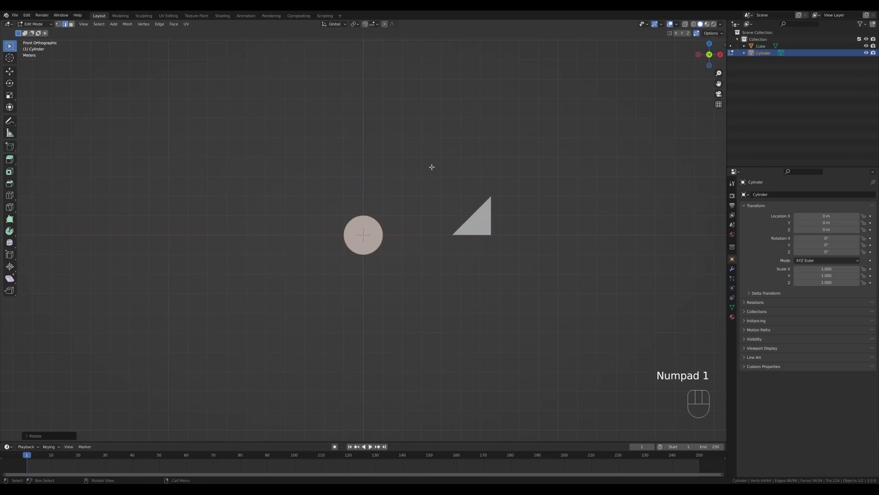
{"action": "key", "text": "alt+z"}
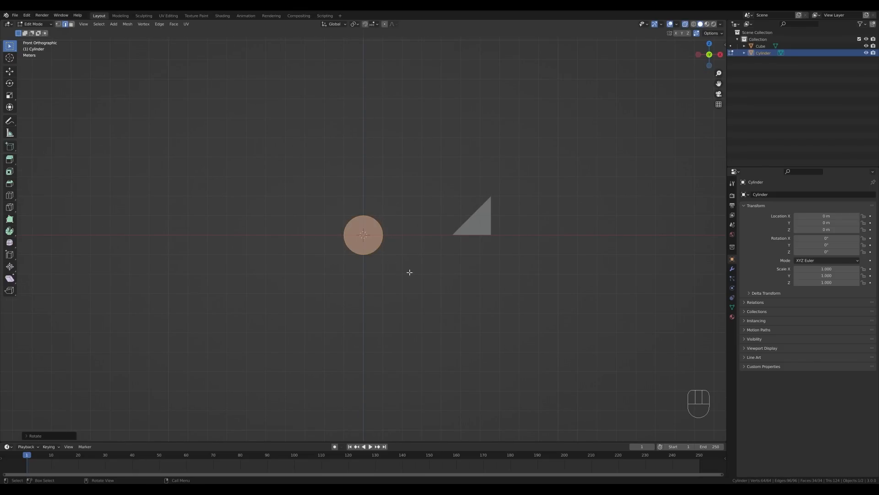
{"action": "key", "text": "1"}
{"action": "left_click_drag", "start_coordinate": [321, 193], "coordinate": [427, 232]}
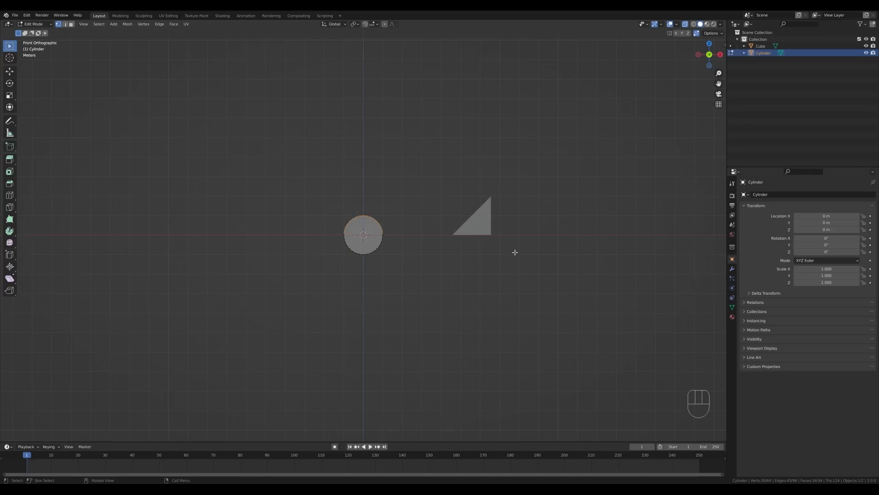
{"action": "key", "text": "x"}
{"action": "left_click", "coordinate": [408, 196]}
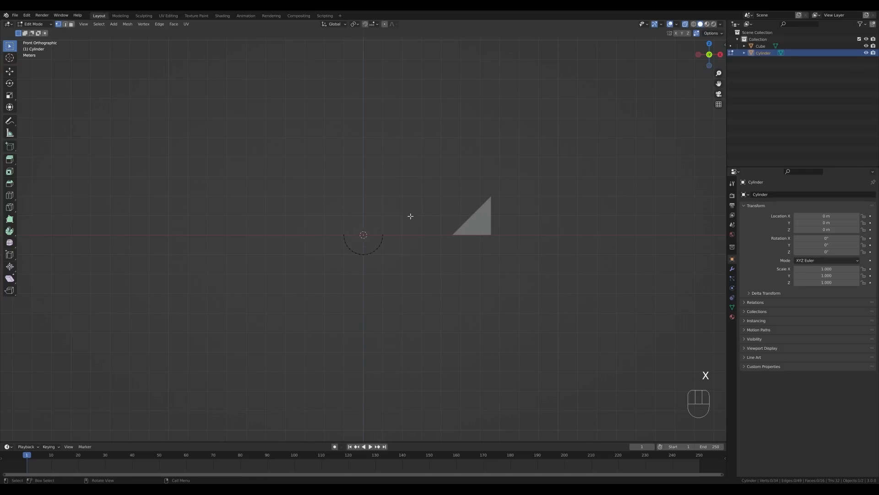
Step: Scale the whole half-cylinder mesh along the Y axis to stretch it into a long trough
{"action": "middle_click_drag", "start_coordinate": [410, 216], "coordinate": [400, 258]}
{"action": "key", "text": "KP_1"}
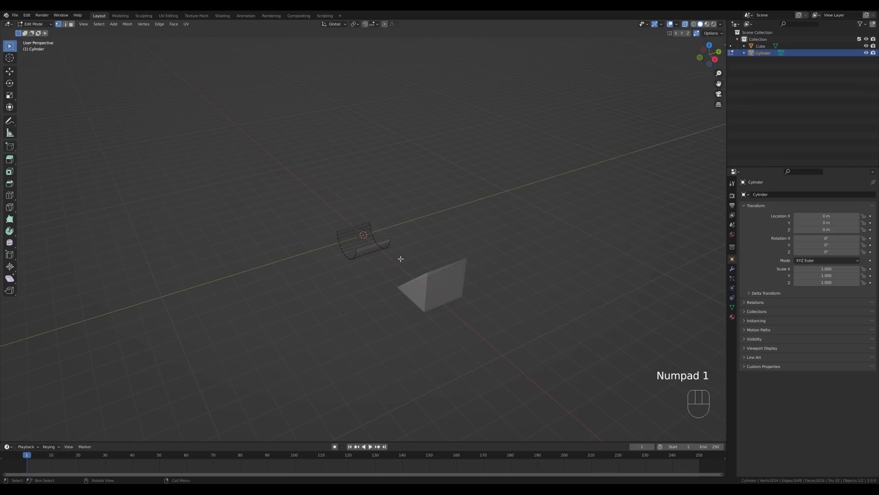
{"action": "key", "text": "a"}
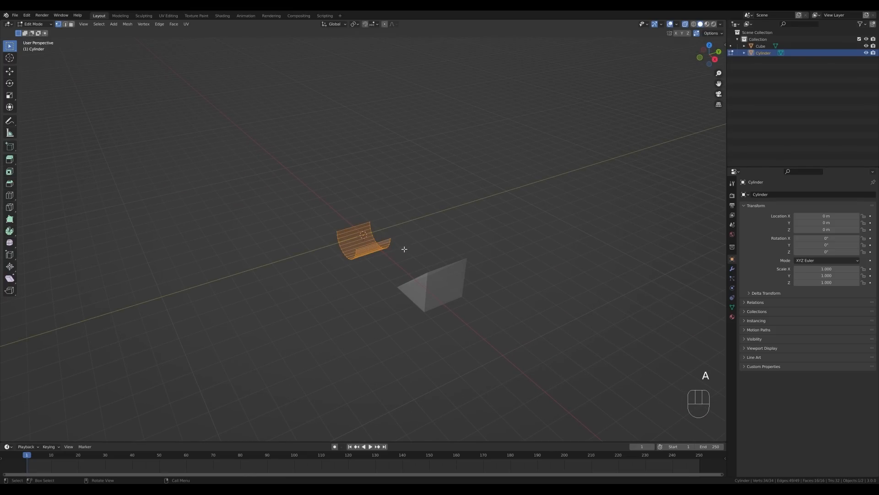
{"action": "key", "text": "s"}
{"action": "key", "text": "y"}
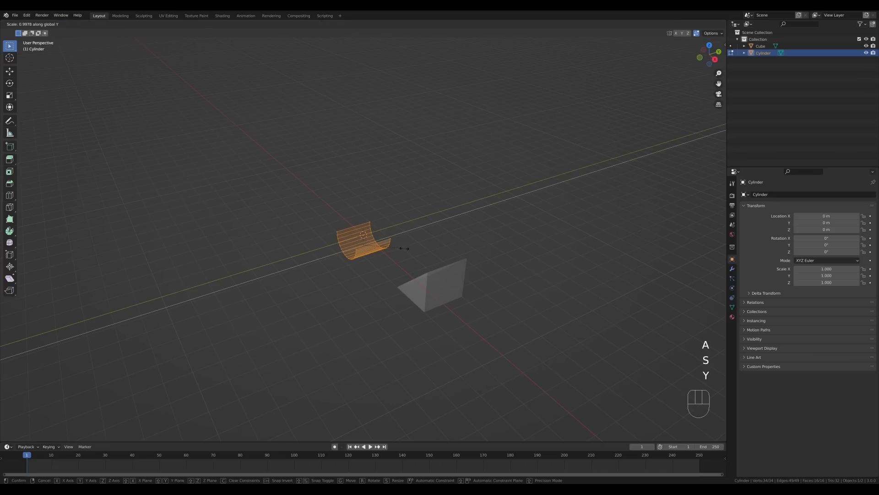
{"action": "left_click", "coordinate": [515, 239]}
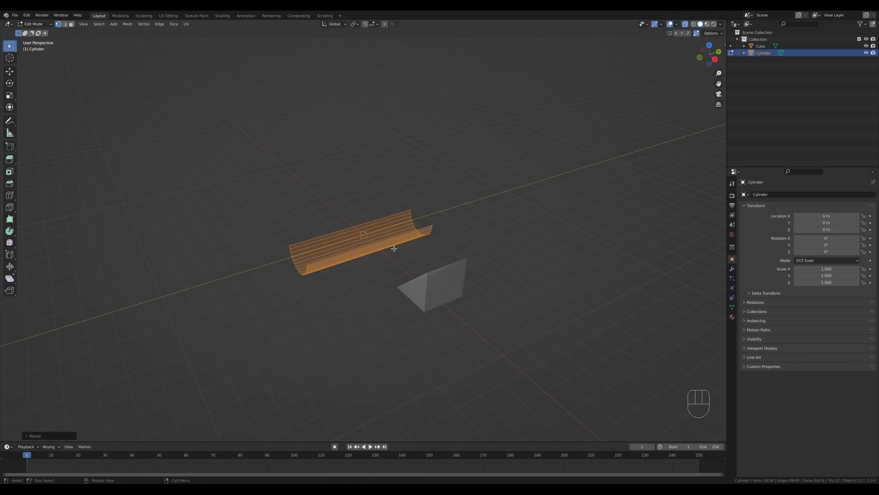
Step: Scale the whole trough mesh down uniformly in two passes
{"action": "key", "text": "s"}
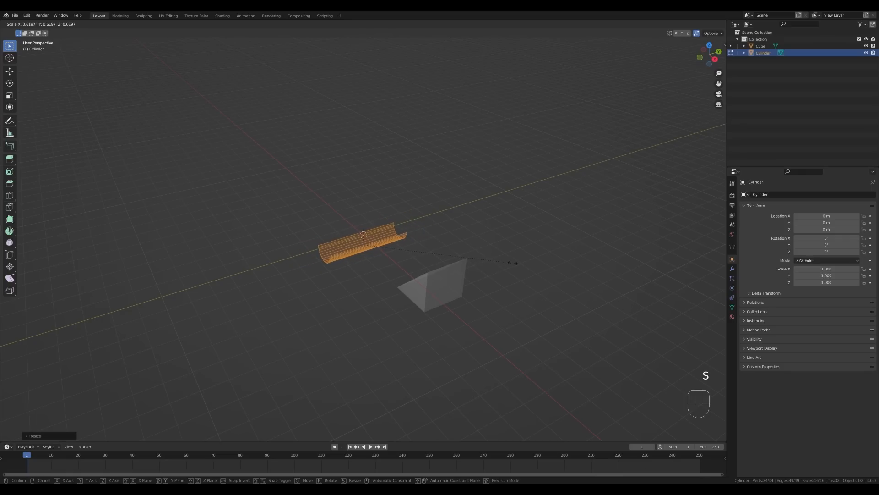
{"action": "left_click", "coordinate": [466, 253]}
{"action": "middle_click_drag", "start_coordinate": [465, 253], "coordinate": [454, 305]}
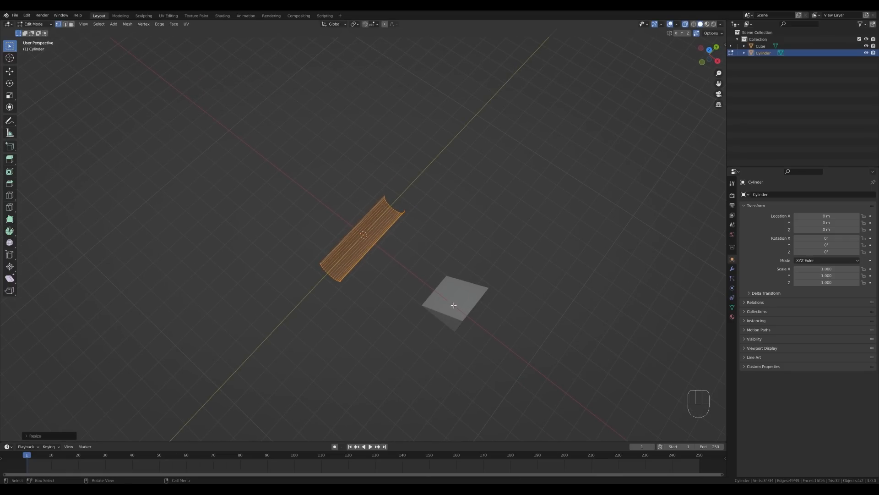
{"action": "key", "text": "s"}
{"action": "left_click", "coordinate": [387, 237]}
Step: Move the trough mesh up along Z in right view until it is centred on its origin, and return to Object Mode
{"action": "key", "text": "KP_3"}
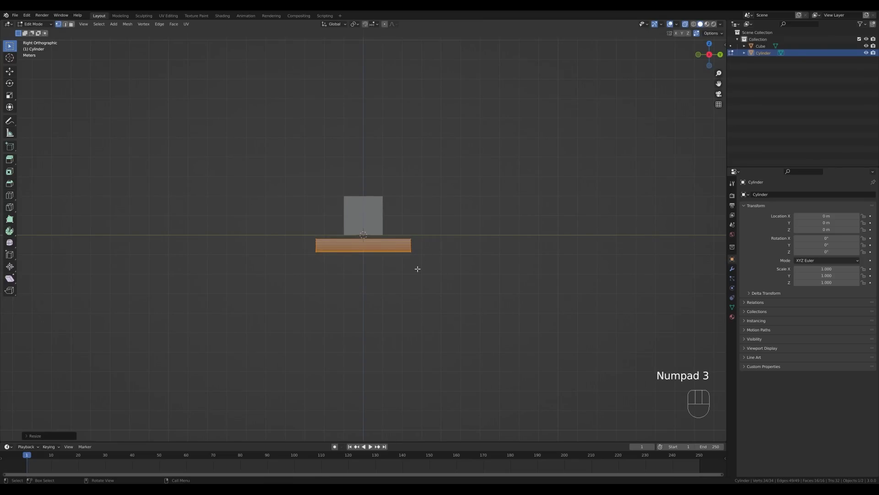
{"action": "key", "text": "g"}
{"action": "key", "text": "z"}
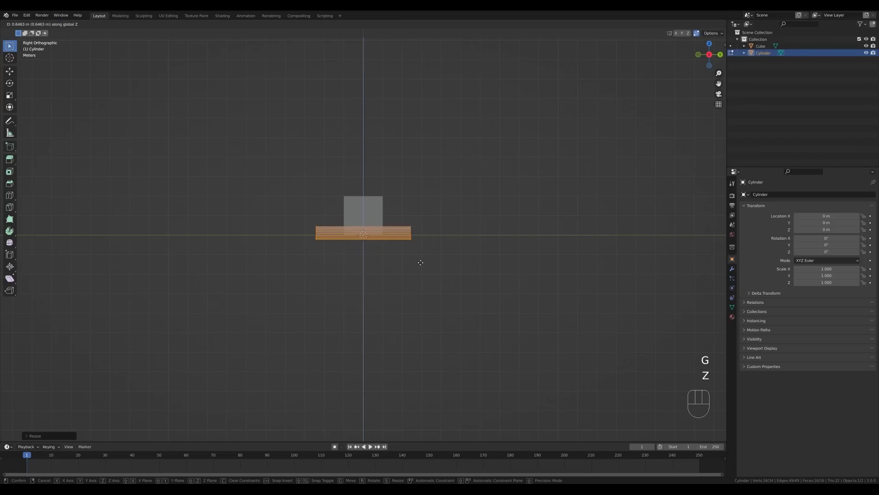
{"action": "left_click", "coordinate": [413, 261]}
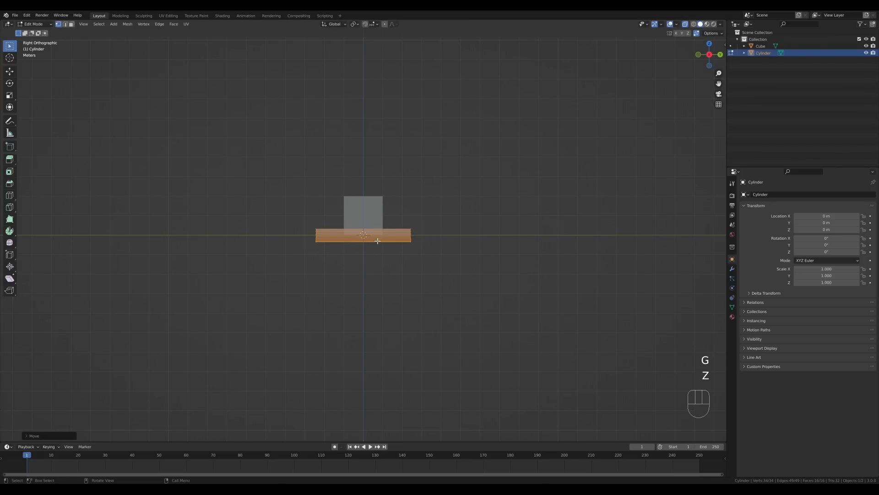
{"action": "key", "text": "Tab"}
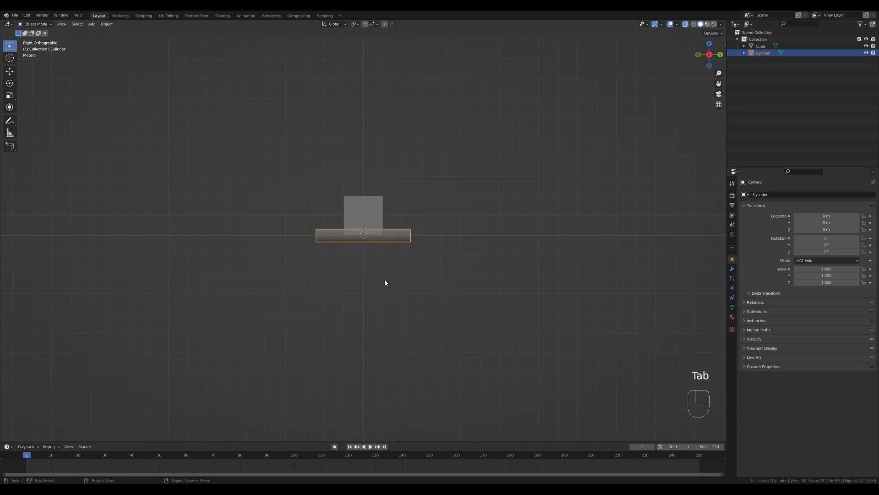
Step: In right view, move the trough object to about Y 3.10 m, Z 5.23 m and rotate it about 22.3° around X
{"action": "key", "text": "g"}
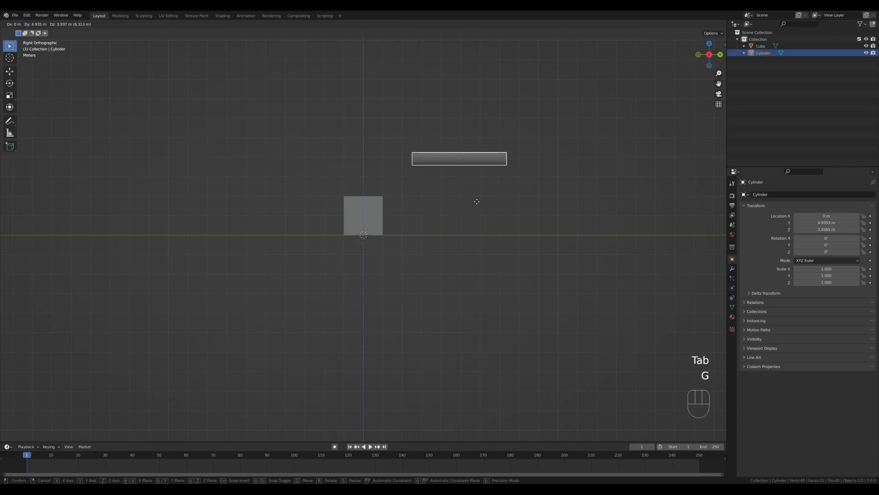
{"action": "left_click", "coordinate": [434, 189]}
{"action": "key", "text": "r"}
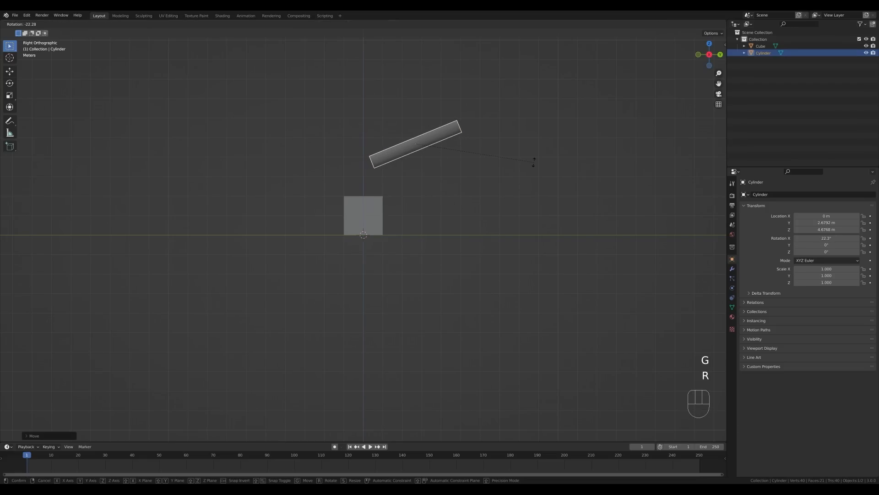
{"action": "left_click", "coordinate": [534, 162]}
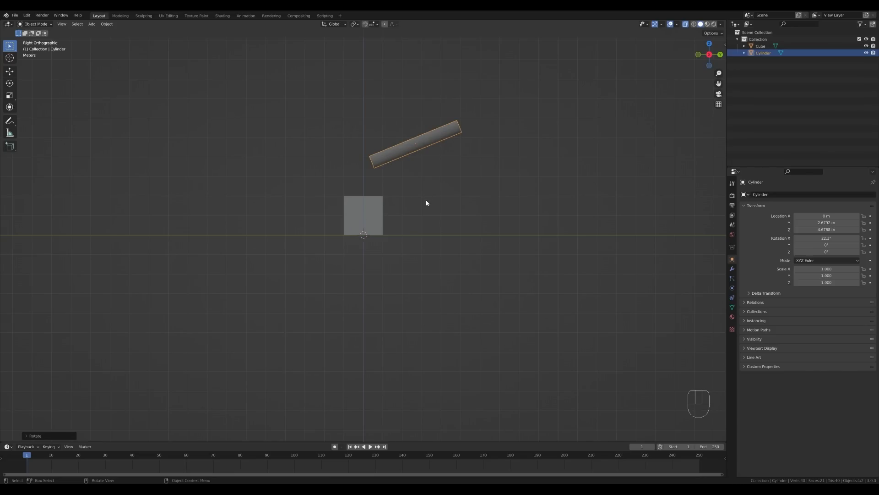
{"action": "key", "text": "g"}
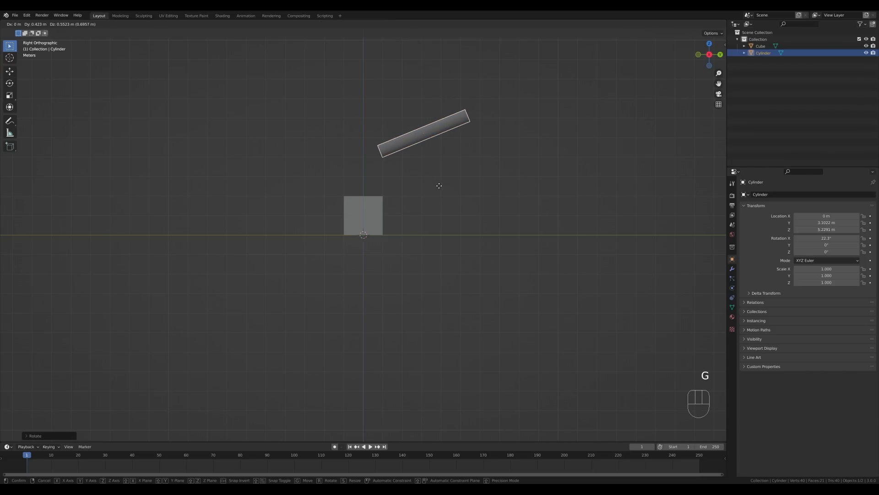
{"action": "left_click", "coordinate": [438, 185]}
Step: In top view, move the trough about 5.57 m along X so that it lines up with the wedge
{"action": "middle_click_drag", "start_coordinate": [411, 208], "coordinate": [455, 217]}
{"action": "key", "text": "KP_7"}
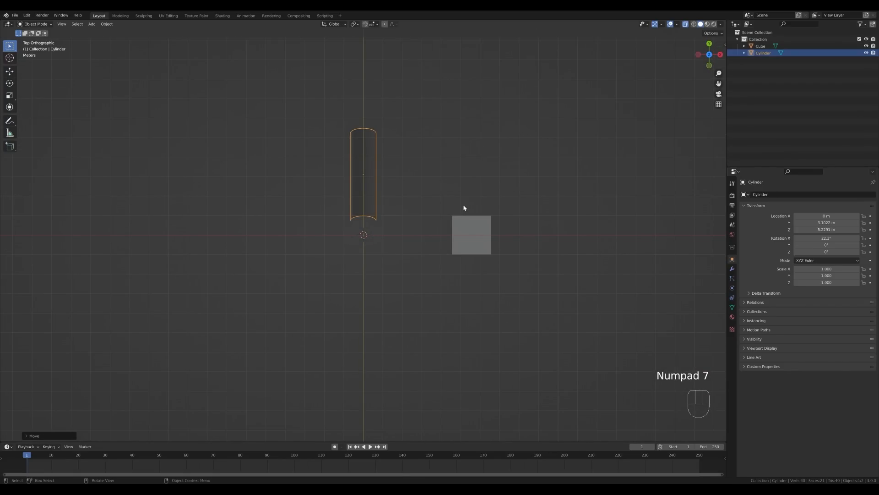
{"action": "key", "text": "g"}
{"action": "key", "text": "y"}
{"action": "key", "text": "x"}
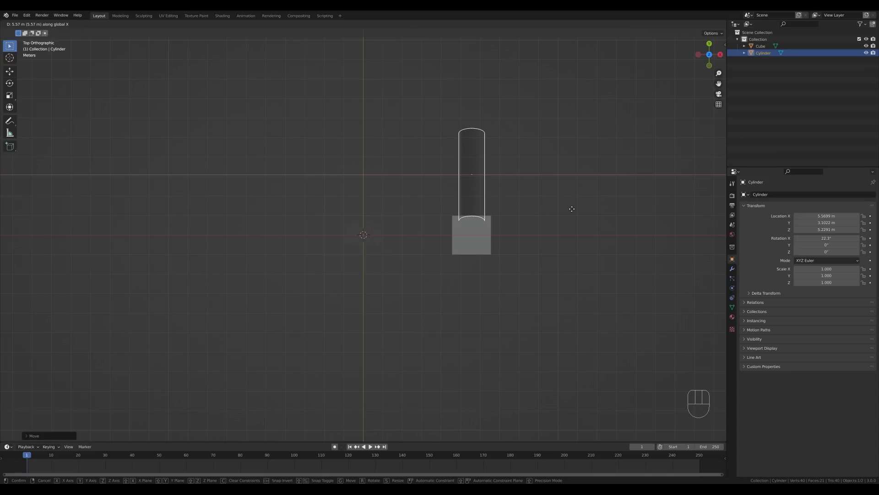
{"action": "left_click", "coordinate": [572, 208]}
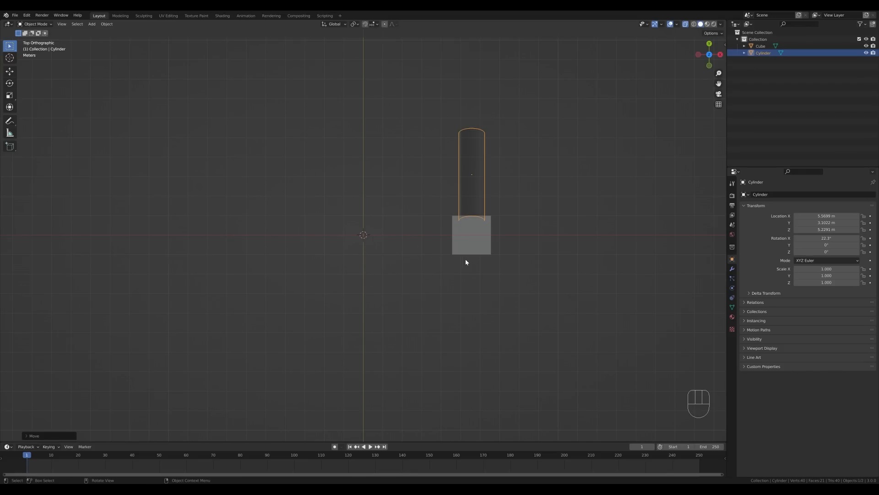
Step: Add a plane at the world origin and rotate its mesh 90° around the Y axis in Edit Mode
{"action": "middle_click_drag", "start_coordinate": [465, 261], "coordinate": [490, 248]}
{"action": "key", "text": "shift+a"}
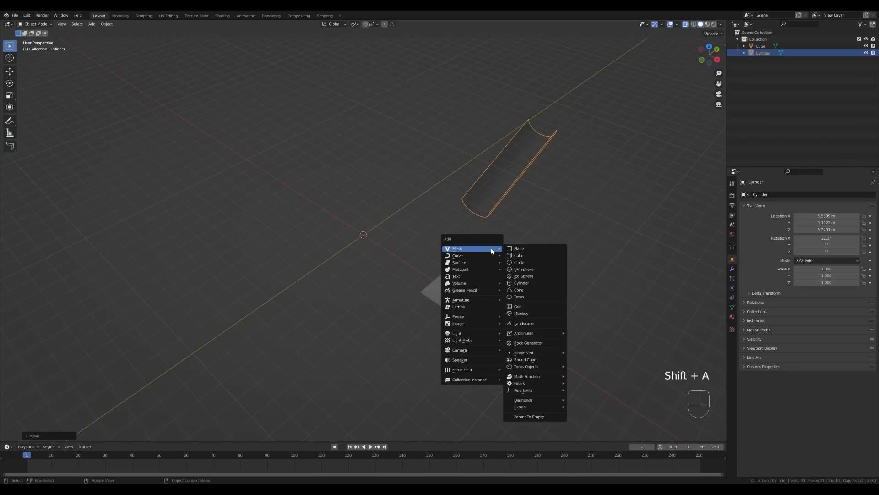
{"action": "left_click", "coordinate": [532, 253]}
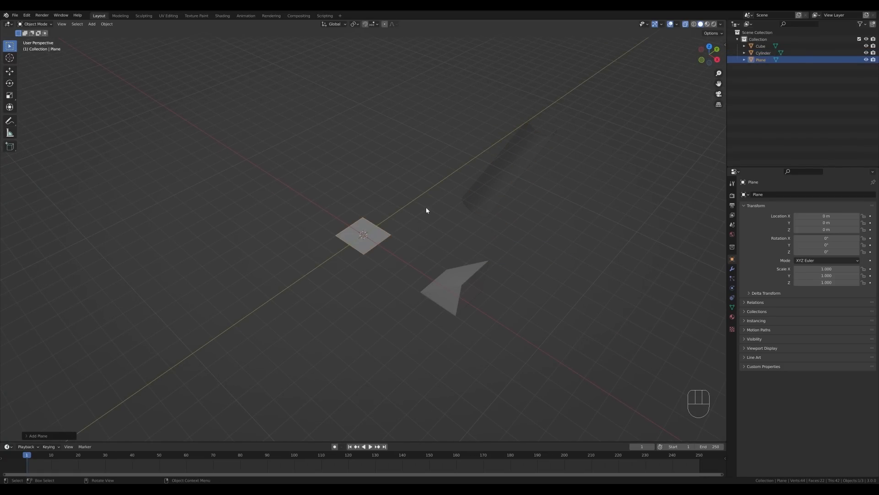
{"action": "key", "text": "Tab"}
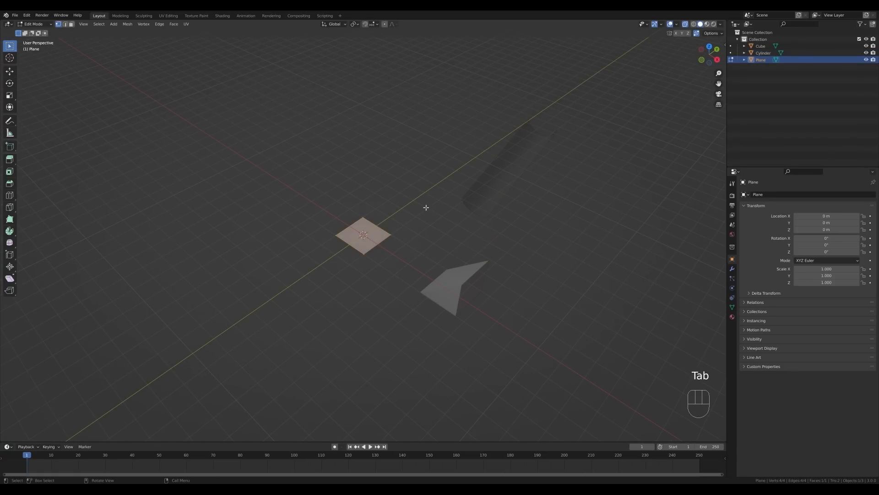
{"action": "key", "text": "r"}
{"action": "key", "text": "y"}
{"action": "key", "text": "KP_9"}
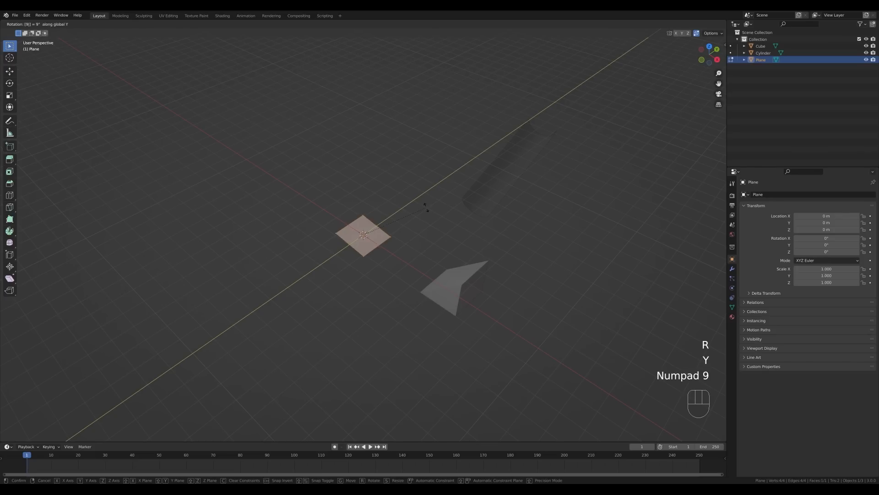
{"action": "key", "text": "KP_0"}
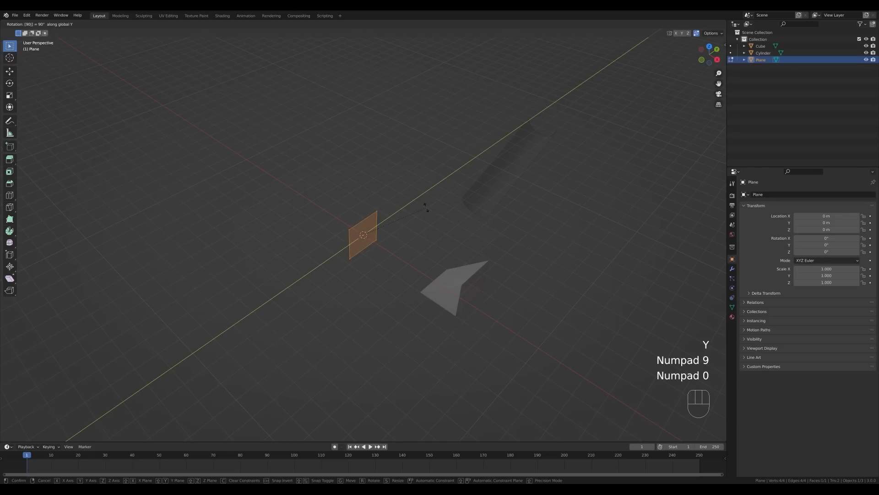
{"action": "key", "text": "KP_Enter"}
Step: Move the plane's mesh up 1 m along Z so its bottom edge sits on the ground
{"action": "key", "text": "g"}
{"action": "key", "text": "z"}
{"action": "key", "text": "KP_1"}
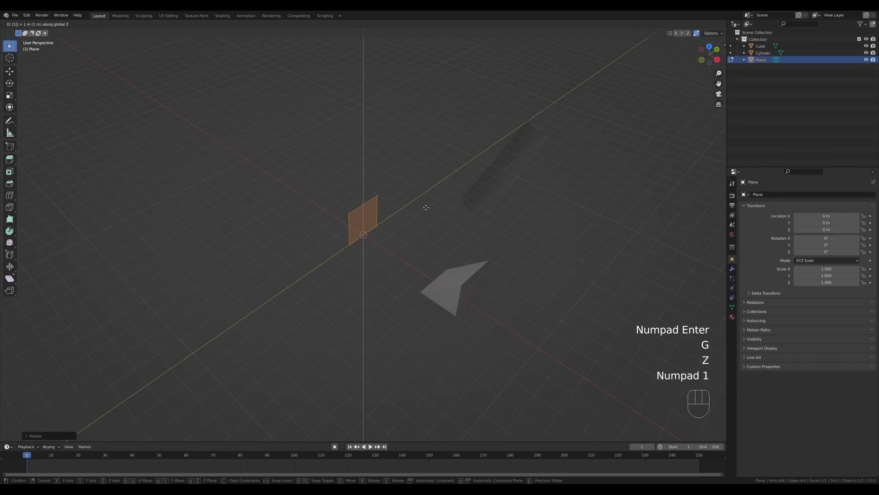
{"action": "key", "text": "KP_Enter"}
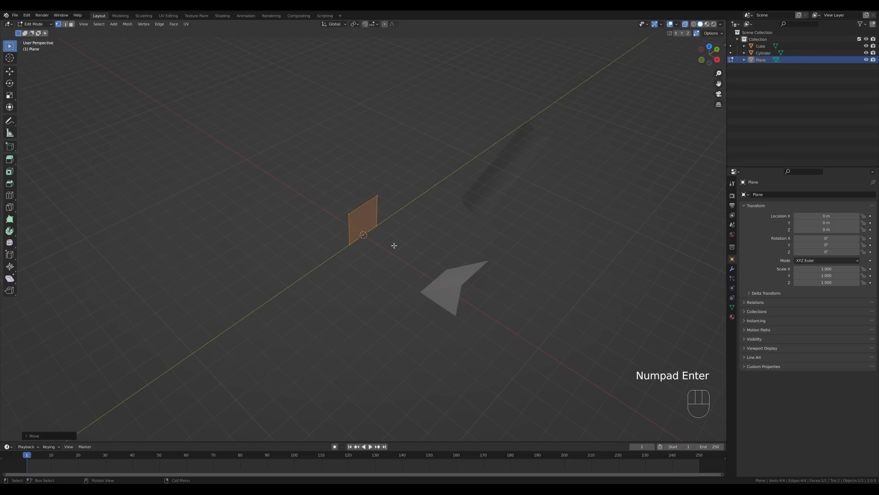
Step: Scale the upright plane object uniformly to about 2.02 in Object Mode and apply its scale
{"action": "key", "text": "Tab"}
{"action": "key", "text": "s"}
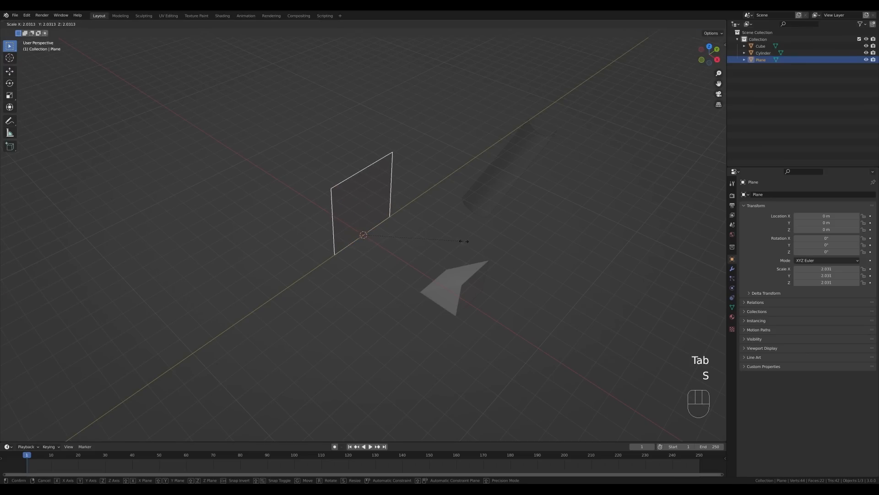
{"action": "left_click", "coordinate": [463, 241]}
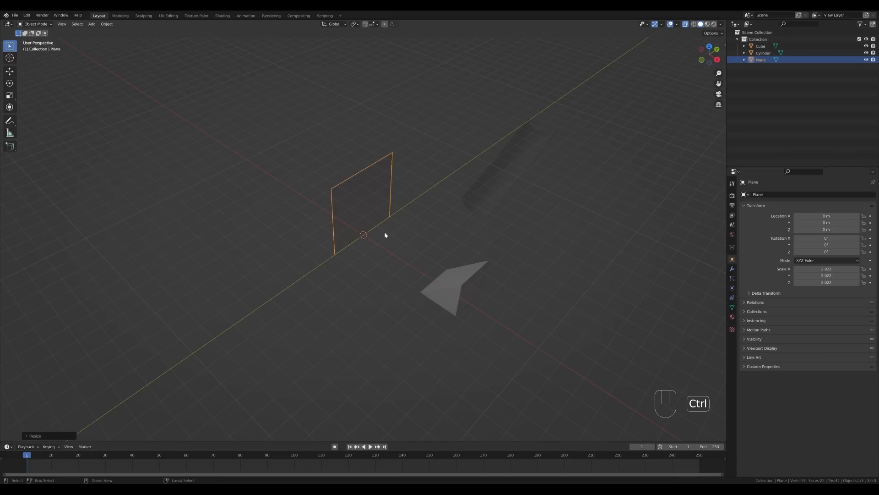
{"action": "key", "text": "ctrl+a"}
{"action": "left_click", "coordinate": [347, 247]}
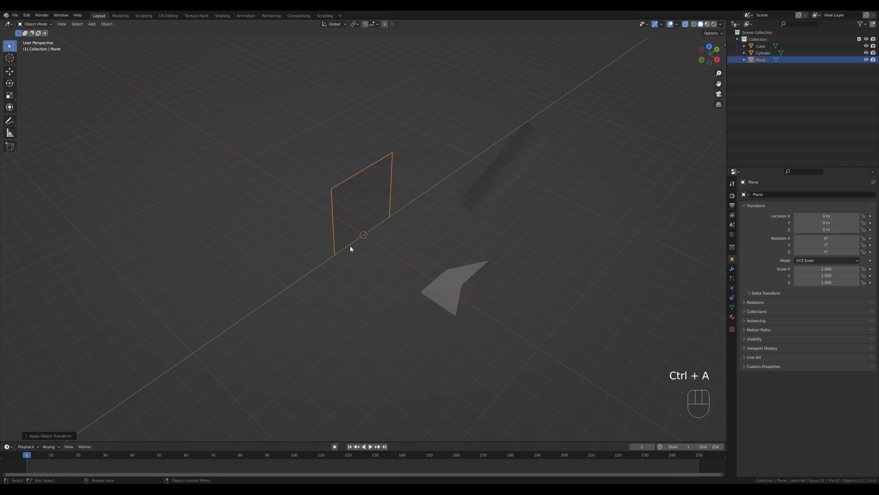
Step: Raise the plane's top edge about 2.2 m along Z in Edit Mode to form a tall rectangle
{"action": "key", "text": "Tab"}
{"action": "middle_click_drag", "start_coordinate": [373, 226], "coordinate": [416, 248]}
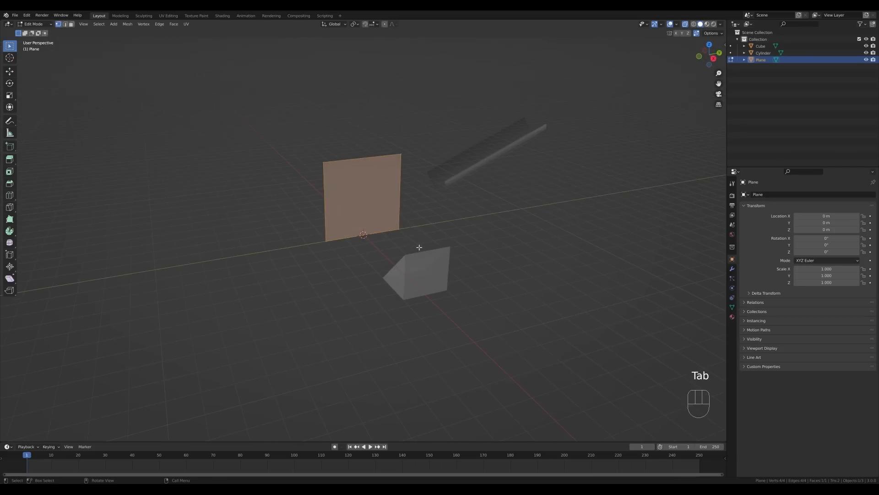
{"action": "left_click_drag", "start_coordinate": [269, 133], "coordinate": [441, 177]}
{"action": "key", "text": "g"}
{"action": "key", "text": "z"}
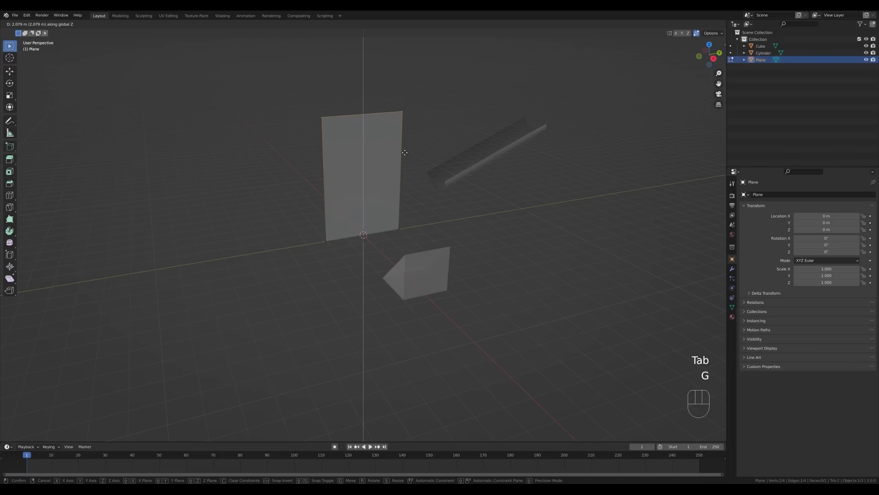
{"action": "left_click", "coordinate": [406, 149]}
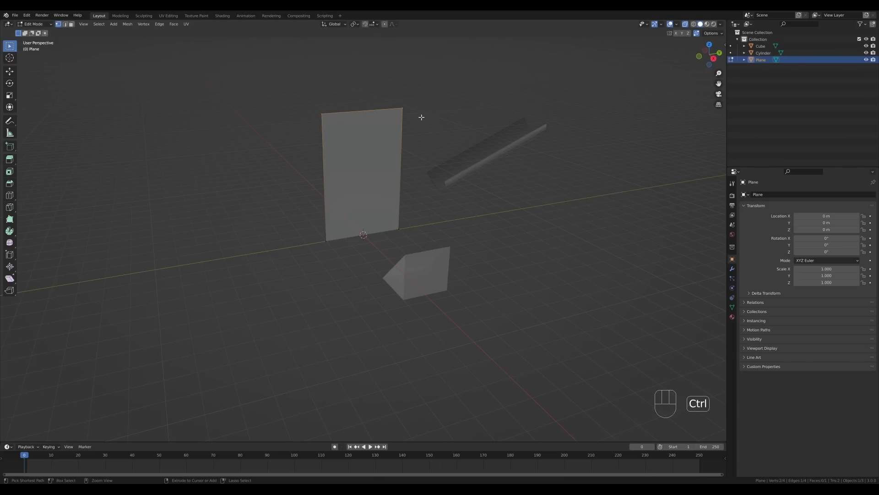
Step: Bevel the plane's two top vertices by about 1.98 m with 13 segments, forming a rounded arch
{"action": "key", "text": "ctrl+b"}
{"action": "key", "text": "v"}
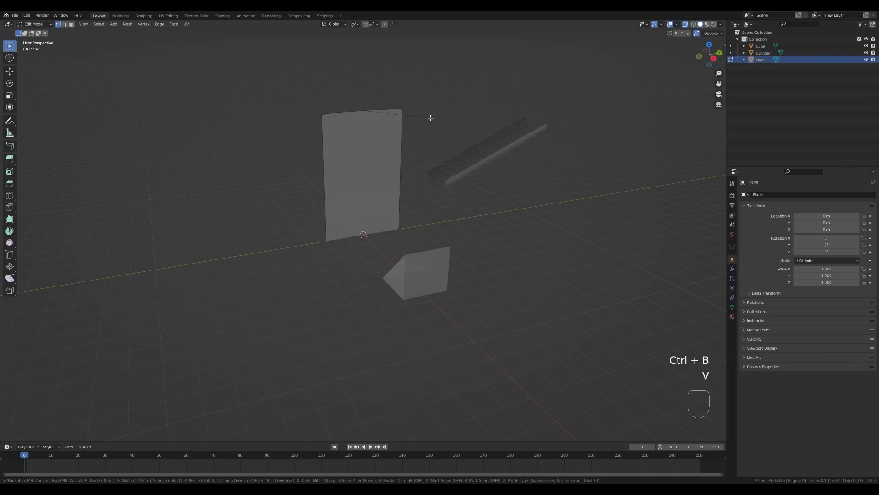
{"action": "scroll", "coordinate": [461, 132], "scroll_direction": "up", "scroll_amount": 2}
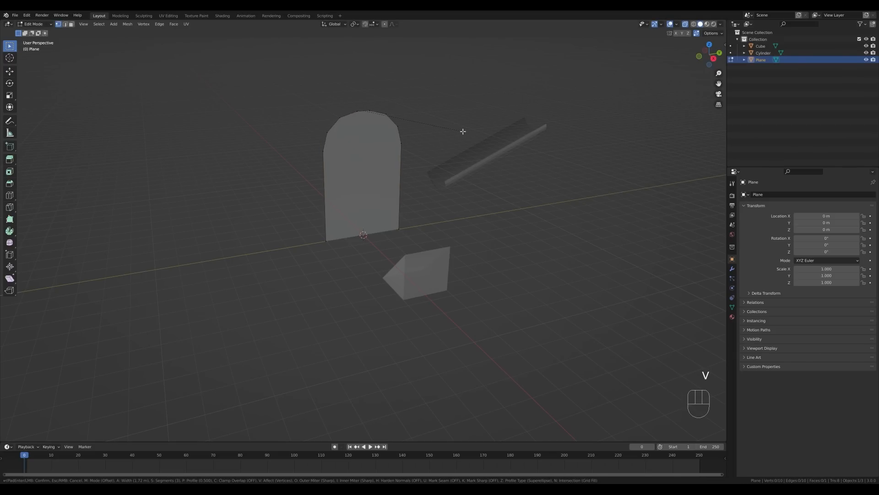
{"action": "scroll", "coordinate": [466, 136], "scroll_direction": "up", "scroll_amount": 2}
{"action": "scroll", "coordinate": [467, 136], "scroll_direction": "up", "scroll_amount": 2}
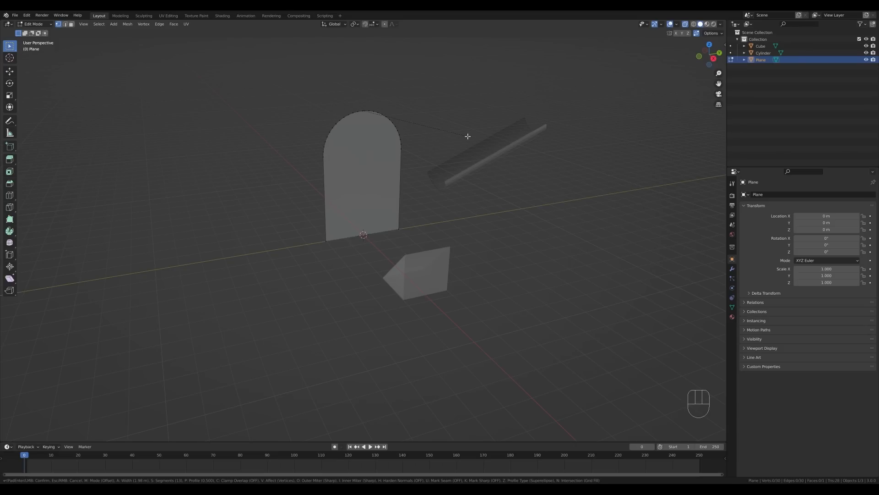
{"action": "left_click", "coordinate": [467, 136]}
Step: Extrude the whole arch face about 0.53 m against its normal to give the door shape thickness
{"action": "middle_click_drag", "start_coordinate": [447, 151], "coordinate": [466, 153]}
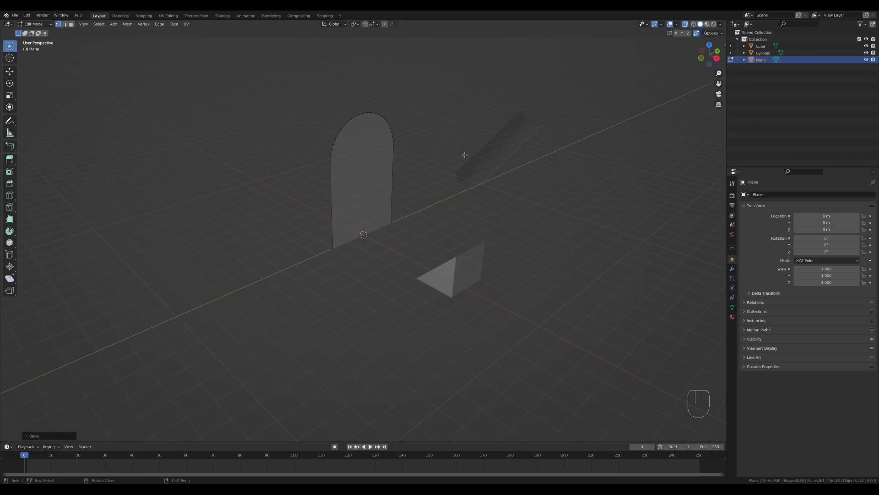
{"action": "key", "text": "a"}
{"action": "key", "text": "e"}
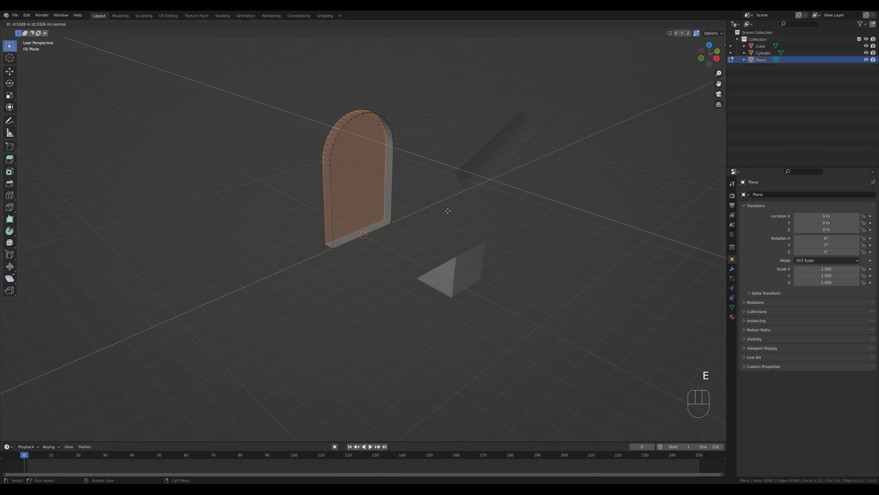
{"action": "left_click", "coordinate": [449, 210]}
Step: Recalculate the normals of the entire arch mesh to face outside and return to Object Mode
{"action": "key", "text": "ctrl+z"}
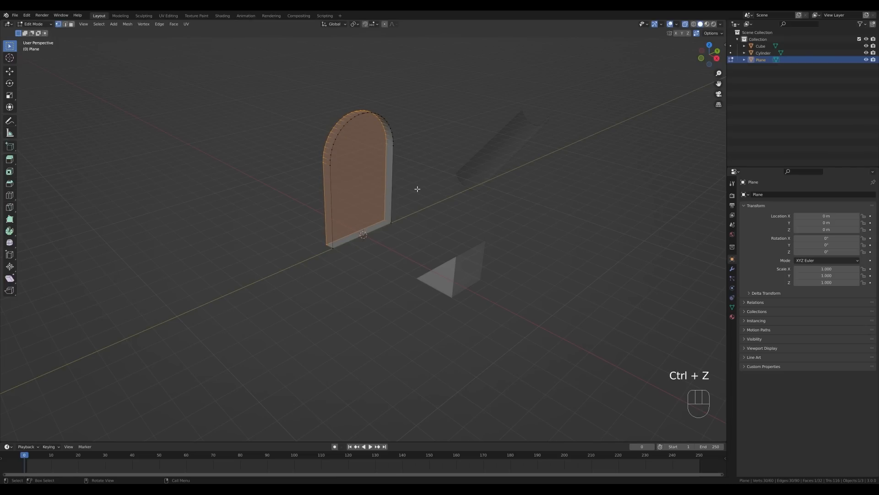
{"action": "key", "text": "a"}
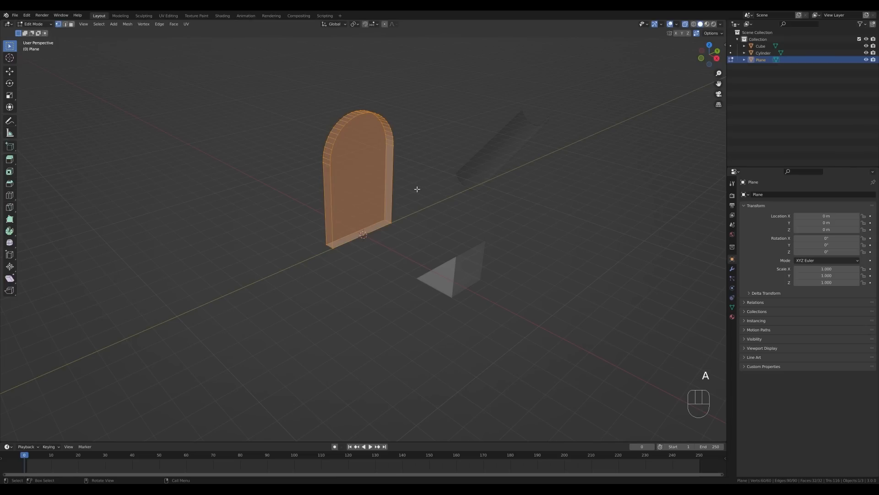
{"action": "key", "text": "shift+n"}
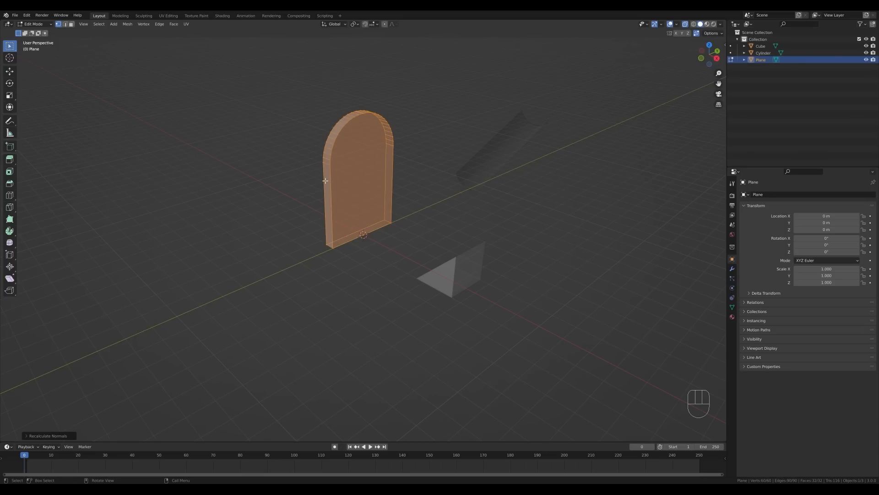
{"action": "key", "text": "Tab"}
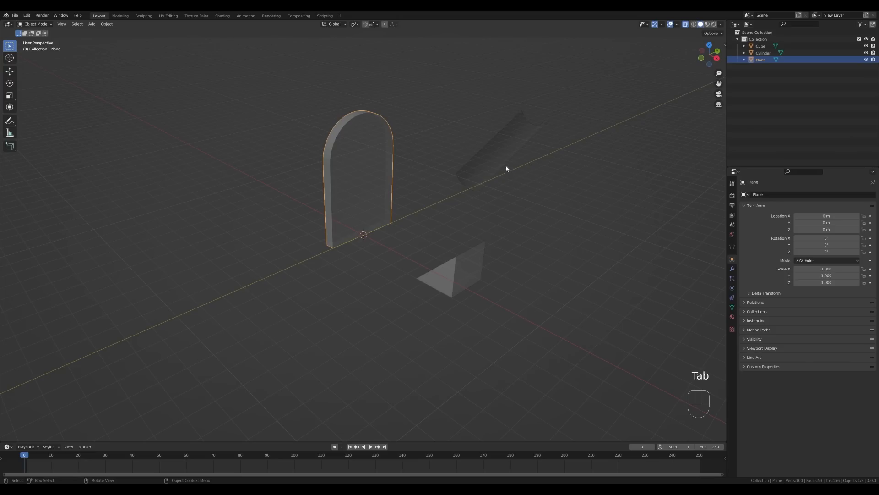
Step: Add a plane at the world origin and scale its mesh up to about 27.7 times in Edit Mode as a ground
{"action": "key", "text": "shift+a"}
{"action": "mouse_move", "coordinate": [446, 210]}
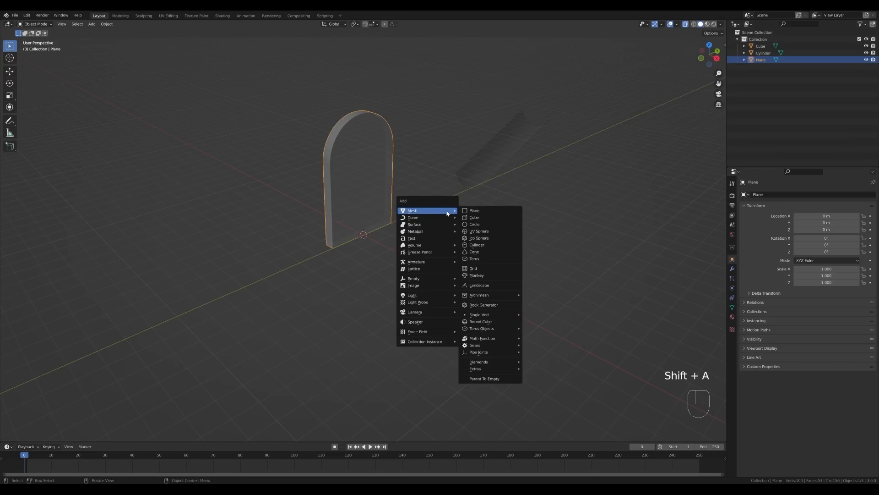
{"action": "left_click", "coordinate": [477, 210]}
{"action": "scroll", "coordinate": [438, 243], "scroll_direction": "down", "scroll_amount": 6}
{"action": "key", "text": "Tab"}
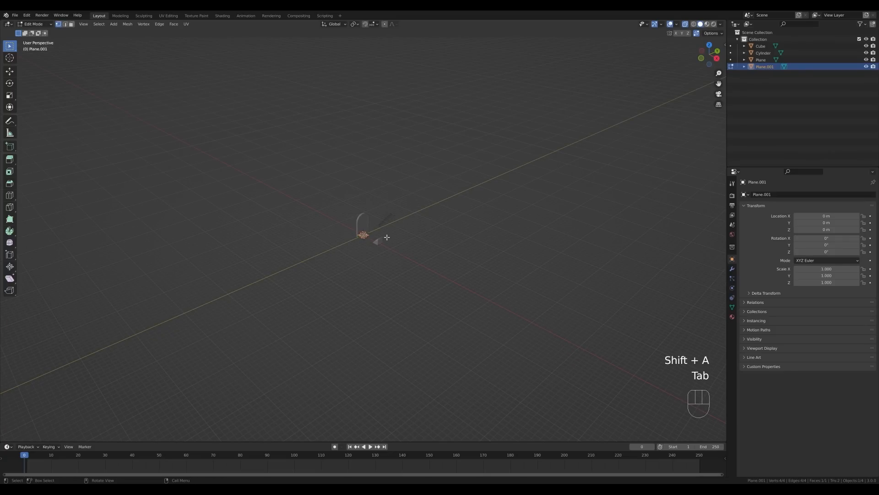
{"action": "key", "text": "s"}
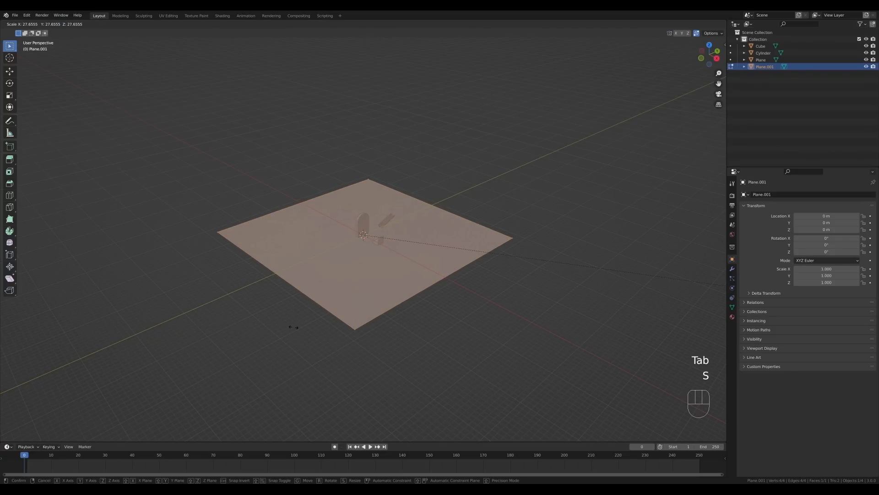
{"action": "left_click", "coordinate": [294, 327]}
Step: Extrude the ground plane about 9.1 m downward, recalculate all its normals to face outside, and return to Object Mode
{"action": "key", "text": "e"}
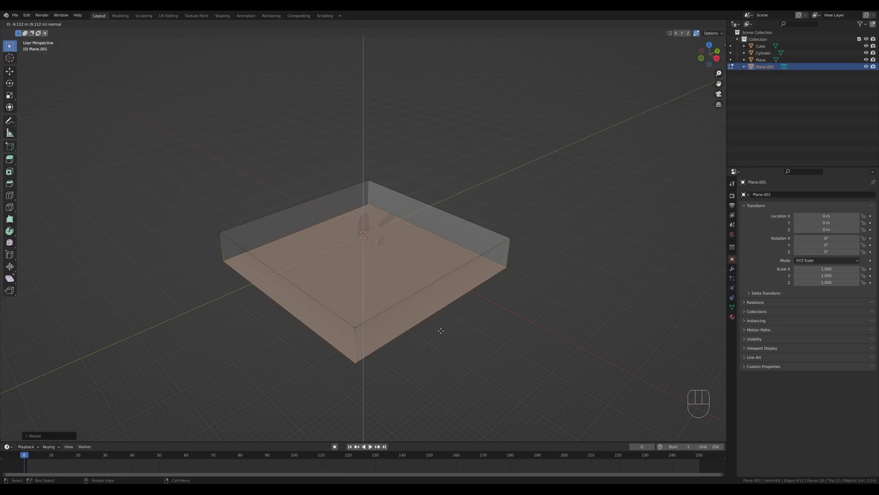
{"action": "left_click", "coordinate": [441, 331]}
{"action": "key", "text": "a"}
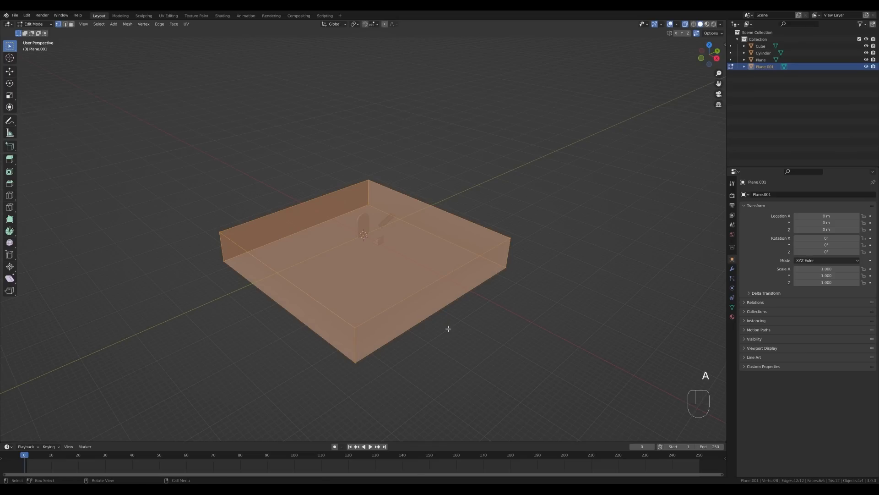
{"action": "key", "text": "shift+n"}
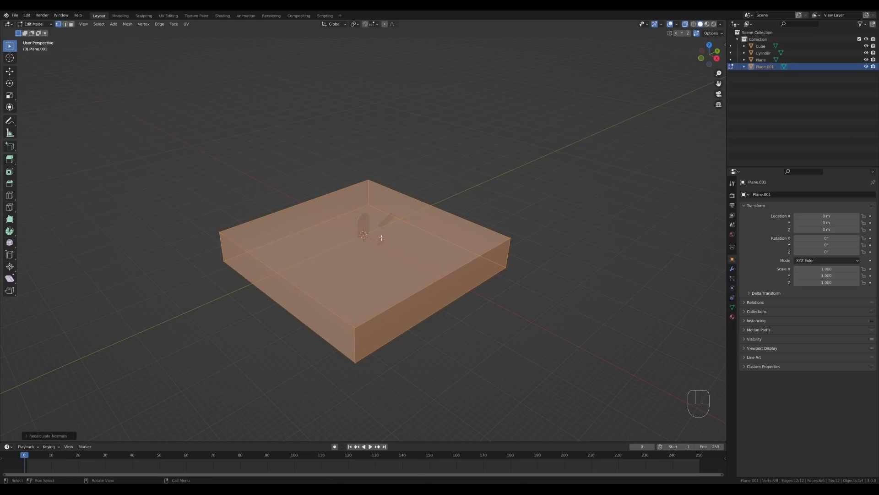
{"action": "key", "text": "Tab"}
Step: Add a cylinder at the origin and move it about 1.4 m along X, in front of the arched door
{"action": "scroll", "coordinate": [389, 226], "scroll_direction": "up", "scroll_amount": 5}
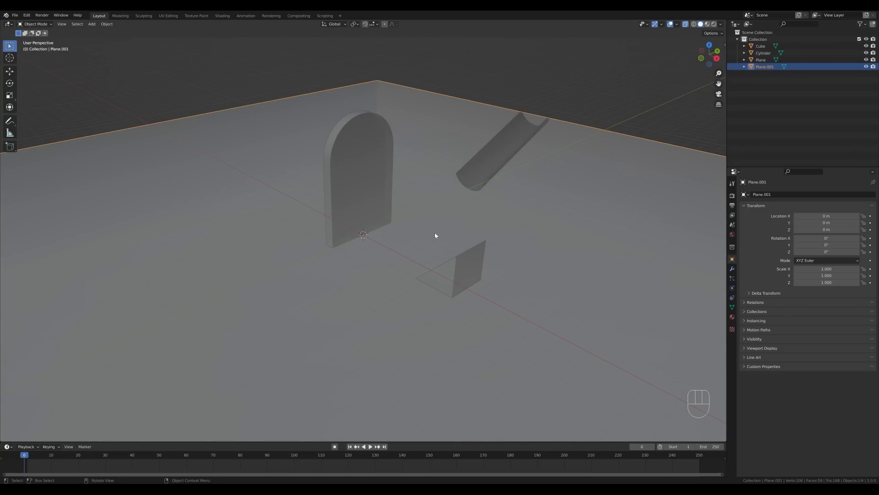
{"action": "key", "text": "shift+a"}
{"action": "mouse_move", "coordinate": [411, 248]}
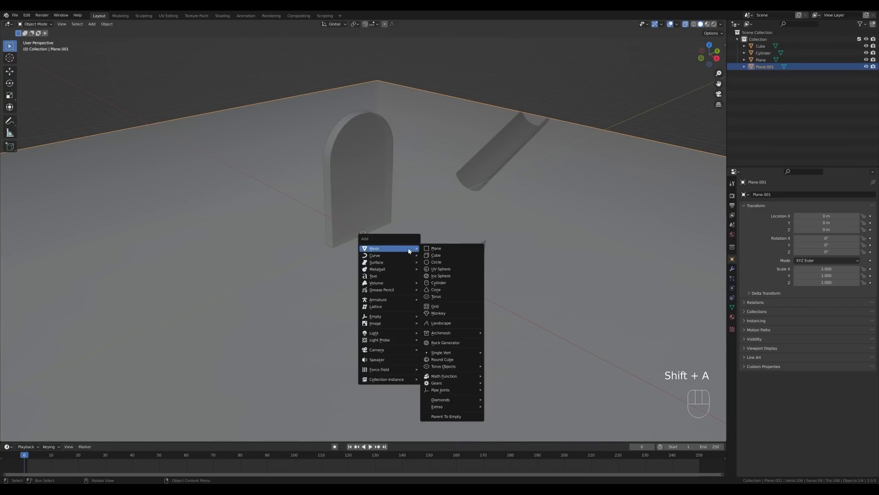
{"action": "left_click", "coordinate": [461, 284]}
{"action": "key", "text": "g"}
{"action": "key", "text": "x"}
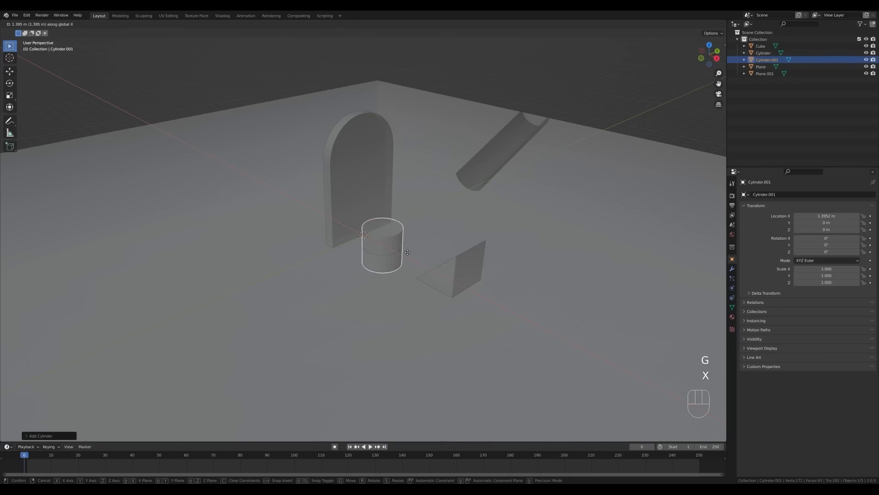
{"action": "left_click", "coordinate": [408, 253]}
Step: Stretch the new cylinder's mesh along Z by a factor of about 9 in Edit Mode
{"action": "scroll", "coordinate": [426, 220], "scroll_direction": "down", "scroll_amount": 5}
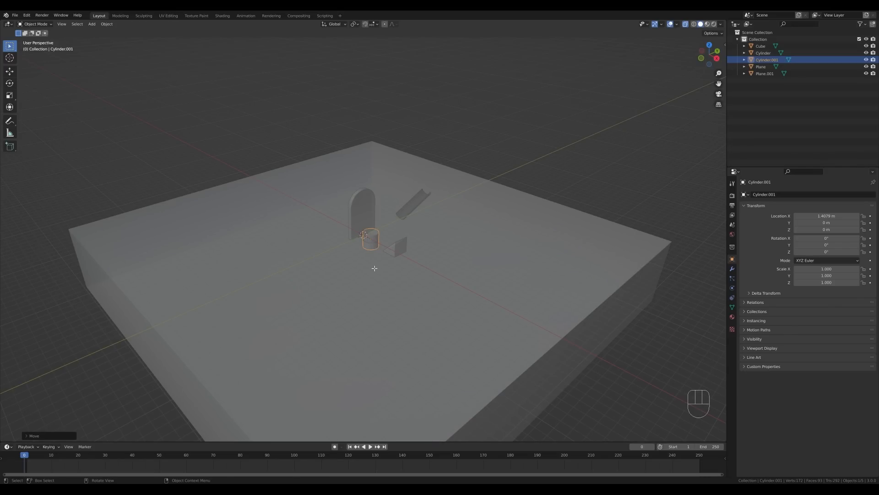
{"action": "key", "text": "Tab"}
{"action": "key", "text": "s"}
{"action": "key", "text": "z"}
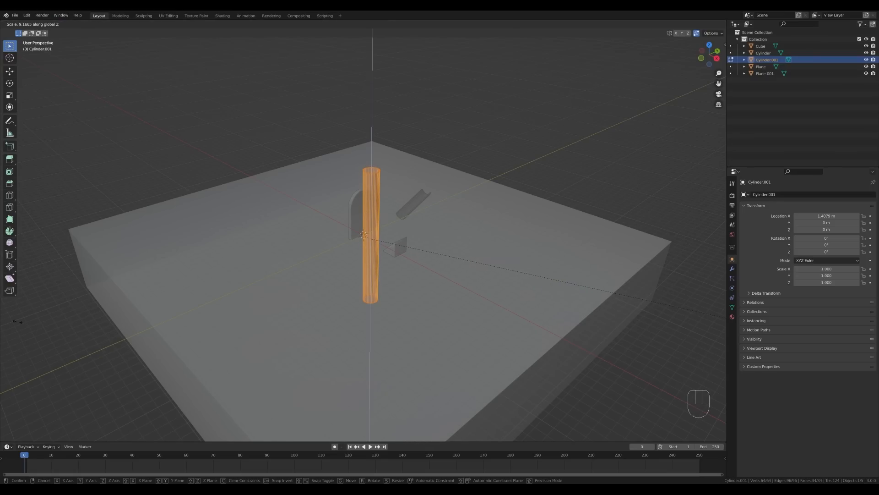
{"action": "left_click", "coordinate": [34, 326]}
Step: Lower the stretched cylinder's mesh along Z so only its upper end rises above the ground, and return to Object Mode
{"action": "key", "text": "g"}
{"action": "key", "text": "z"}
{"action": "left_click", "coordinate": [412, 304]}
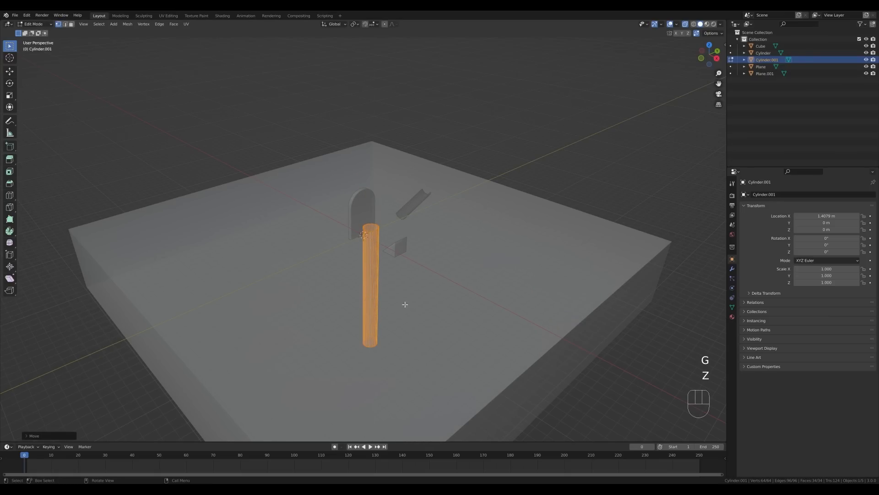
{"action": "key", "text": "Tab"}
Step: Cut a round hole in the ground slab with a Boolean difference, using the tall cylinder as the cutter
{"action": "scroll", "coordinate": [458, 301], "scroll_direction": "up", "scroll_amount": 5}
{"action": "scroll", "coordinate": [444, 257], "scroll_direction": "down", "scroll_amount": 1}
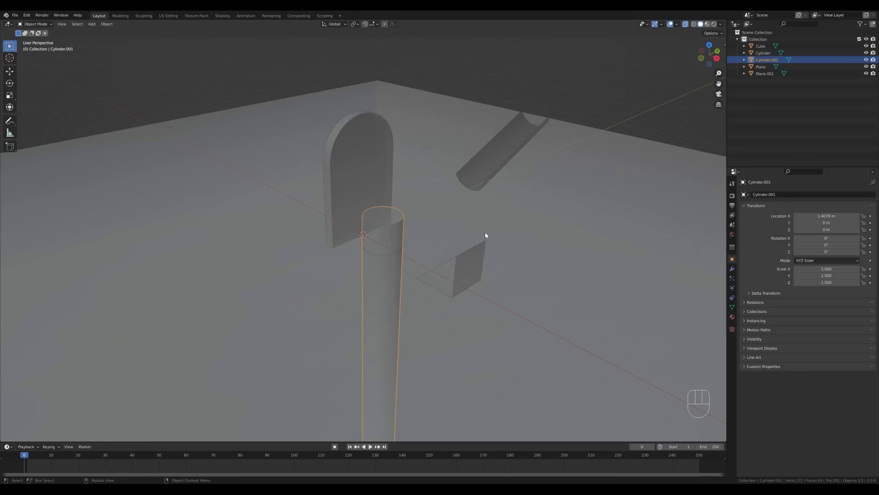
{"action": "left_click", "coordinate": [538, 214], "text": "shift"}
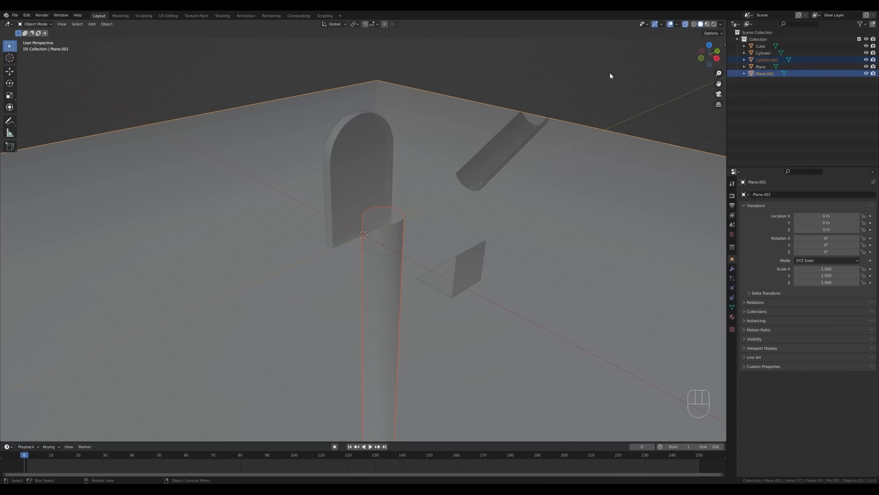
{"action": "key", "text": "ctrl+KP_Subtract"}
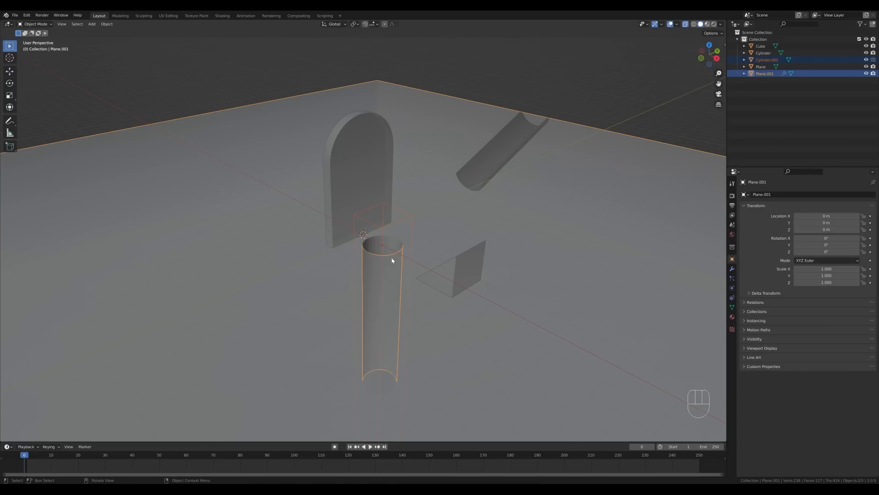
{"action": "middle_click_drag", "start_coordinate": [392, 255], "coordinate": [466, 249]}
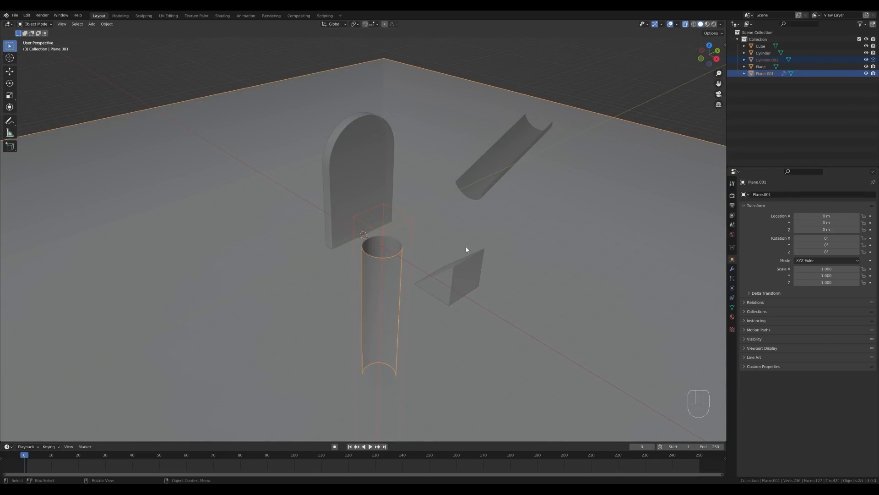
{"action": "left_click", "coordinate": [572, 238]}
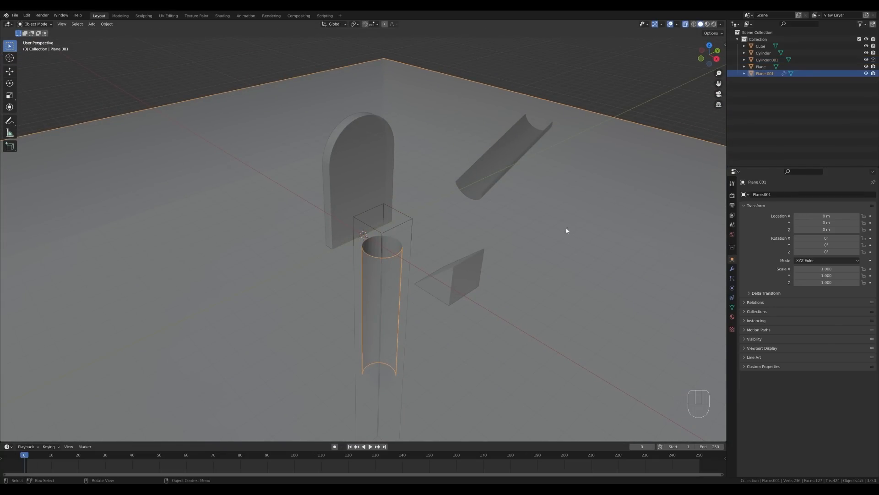
Step: Add a Solidify modifier to the half-pipe trough and set its thickness to -0.233 m
{"action": "left_click", "coordinate": [520, 140]}
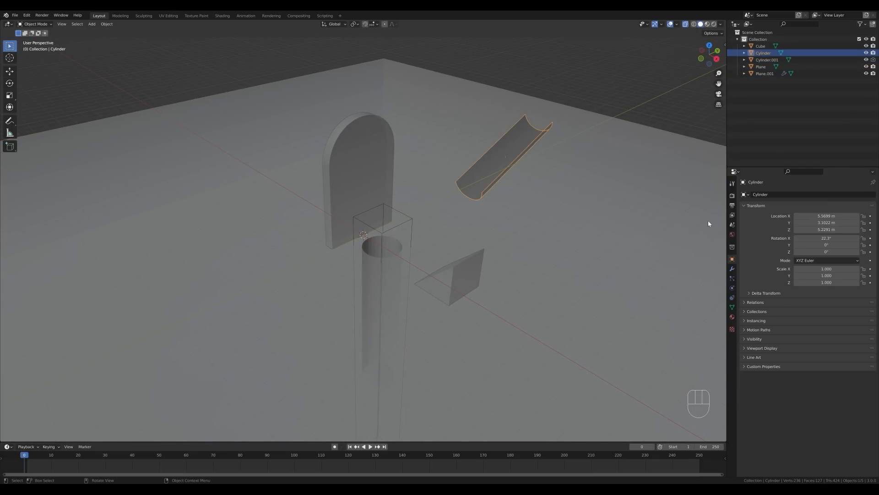
{"action": "left_click", "coordinate": [732, 268]}
{"action": "left_click", "coordinate": [771, 195]}
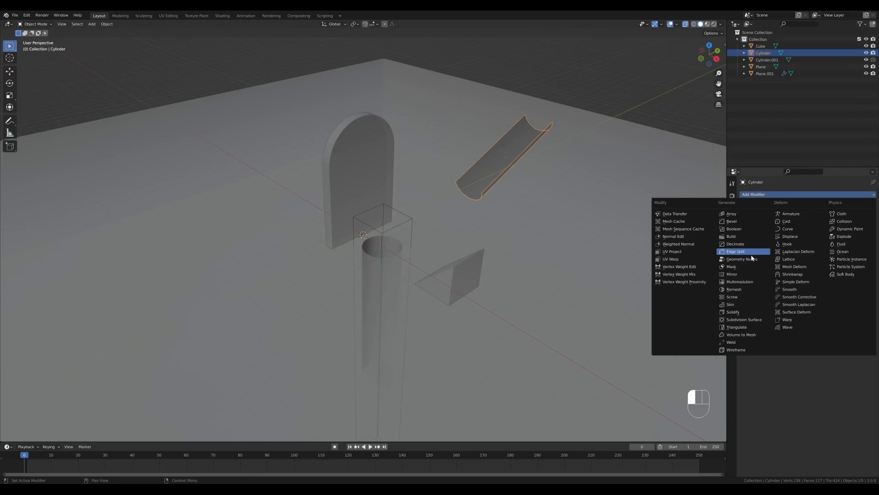
{"action": "left_click", "coordinate": [735, 311]}
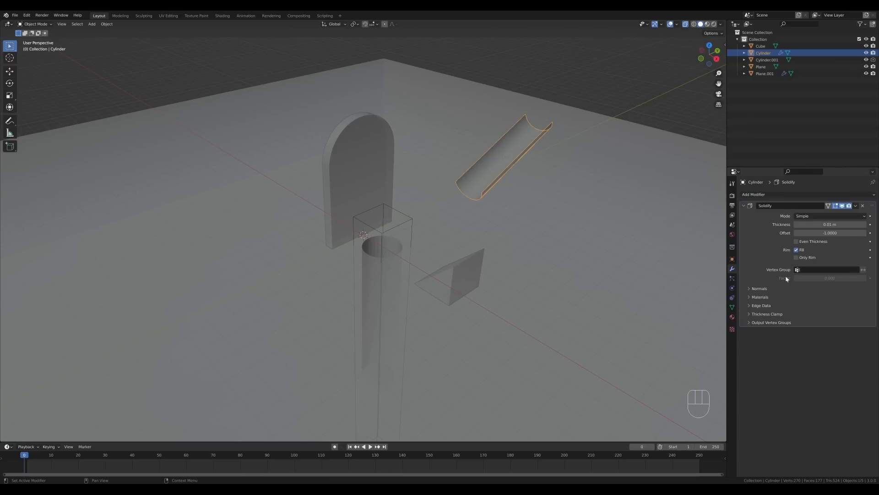
{"action": "mouse_move", "coordinate": [830, 223]}
{"action": "left_mouse_down", "text": "shift"}
{"action": "mouse_move", "coordinate": [856, 224]}
{"action": "mouse_move", "coordinate": [815, 224]}
{"action": "left_mouse_up", "text": "shift"}
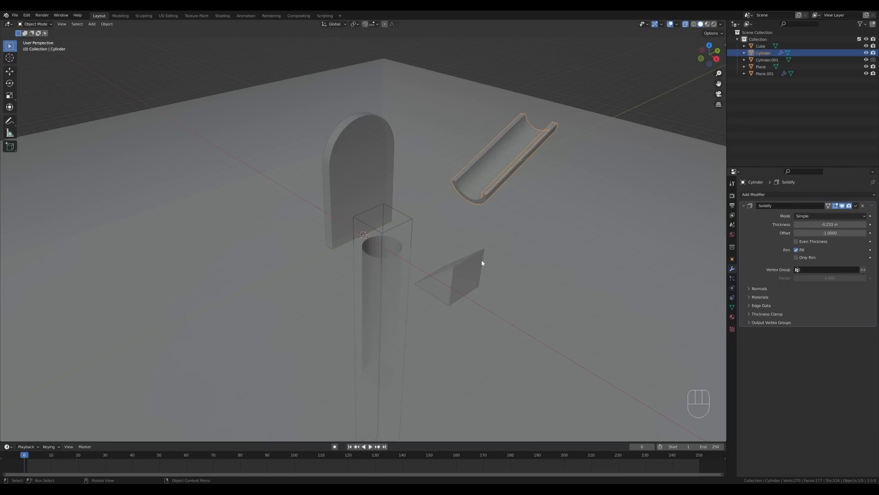
Step: Widen the wedge's whole mesh along Y by a factor of about 1.92 in Edit Mode and return to Object Mode
{"action": "left_click", "coordinate": [465, 271]}
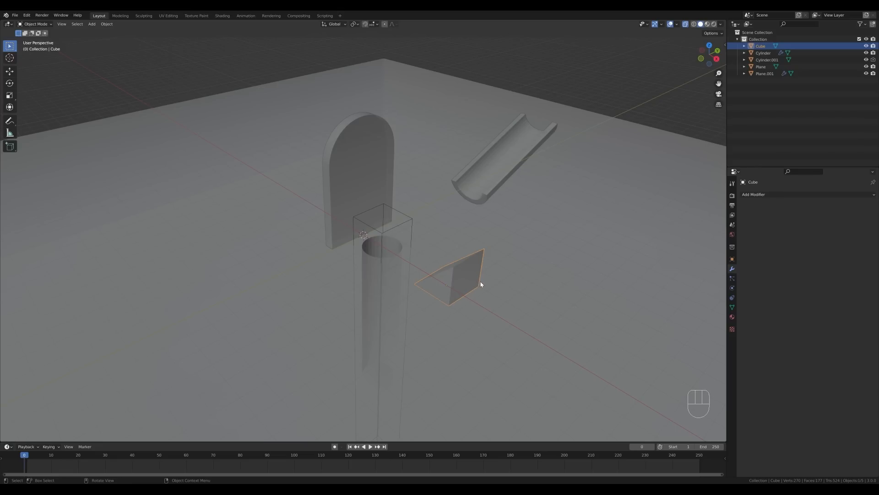
{"action": "key", "text": "Tab"}
{"action": "key", "text": "a"}
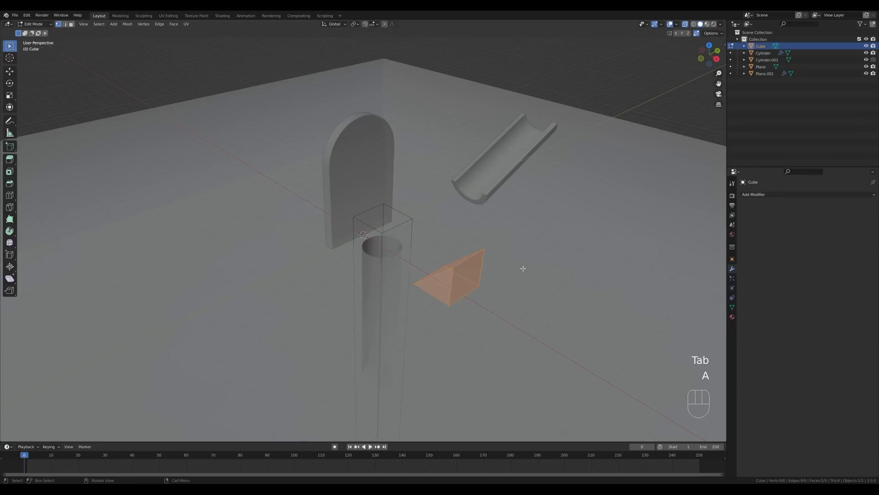
{"action": "key", "text": "s"}
{"action": "key", "text": "y"}
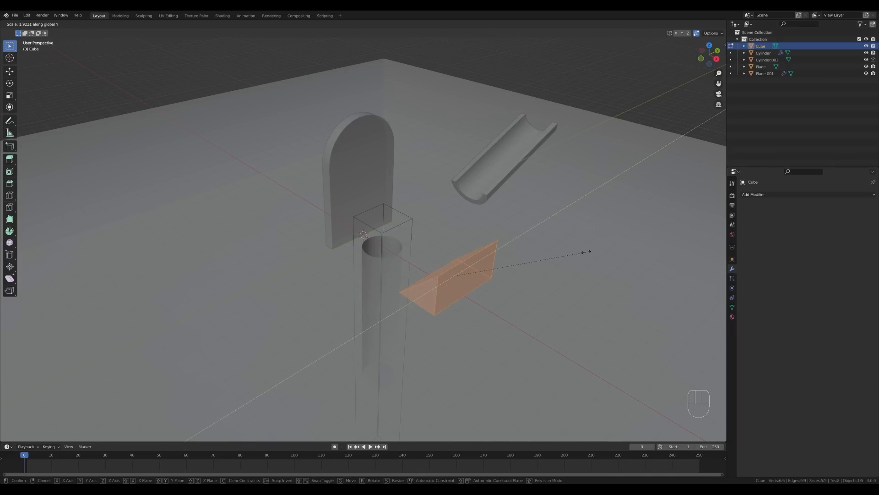
{"action": "left_click", "coordinate": [586, 251]}
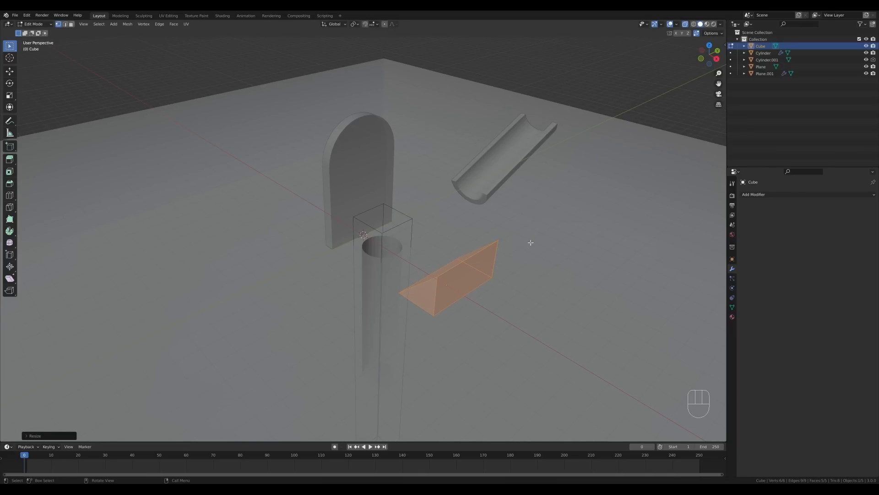
{"action": "middle_click_drag", "start_coordinate": [531, 242], "coordinate": [477, 255]}
{"action": "middle_click_drag", "start_coordinate": [376, 262], "coordinate": [442, 275]}
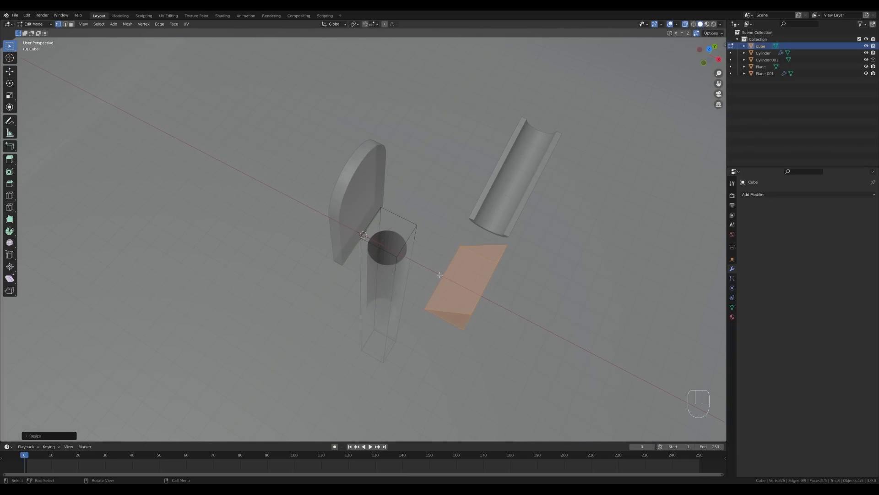
{"action": "key", "text": "Tab"}
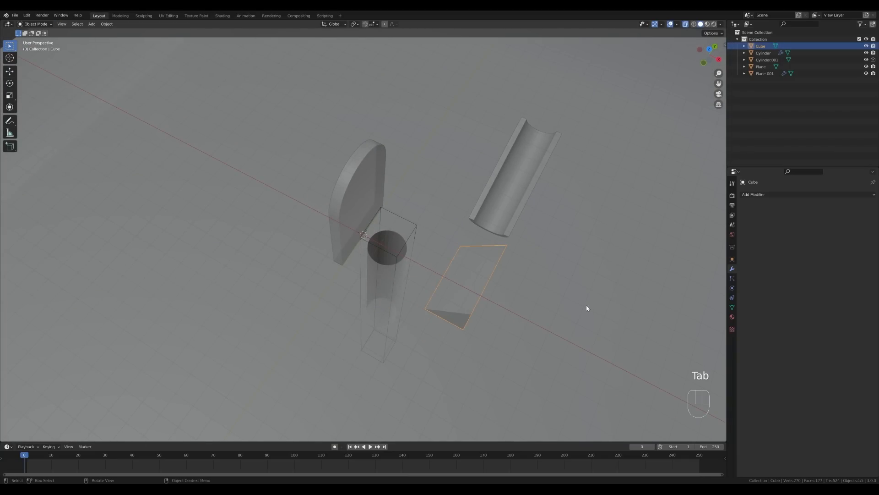
Step: Turn off X-ray display so the scene's shapes appear as opaque solids
{"action": "middle_click_drag", "start_coordinate": [587, 307], "coordinate": [576, 274]}
{"action": "key", "text": "z"}
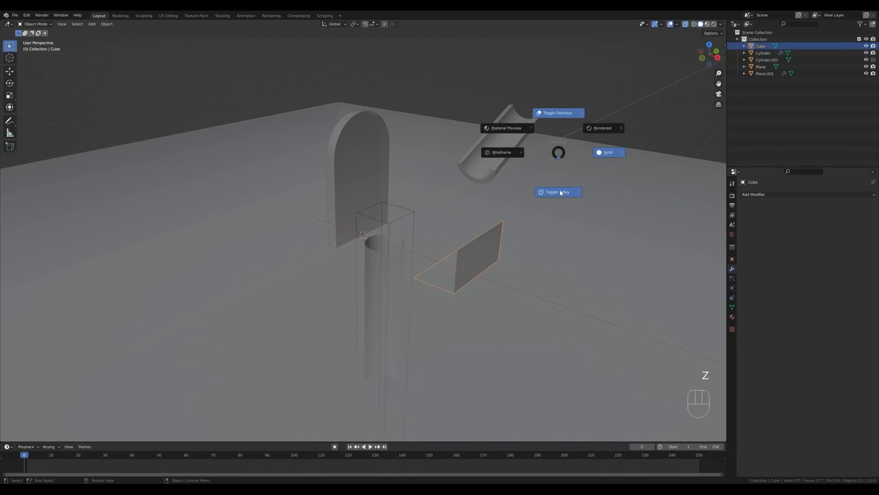
{"action": "left_click", "coordinate": [684, 26]}
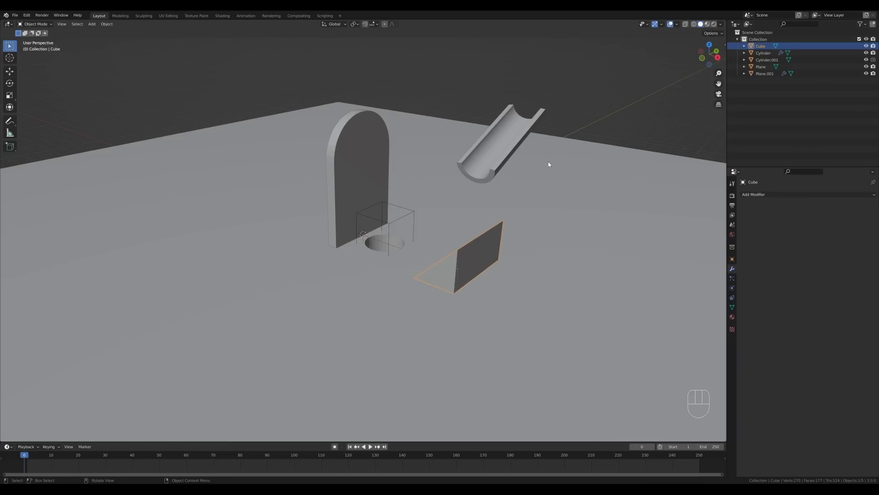
Step: Snap the 3D cursor to the half-pipe trough's origin
{"action": "middle_click_drag", "start_coordinate": [548, 163], "coordinate": [527, 196], "text": "shift"}
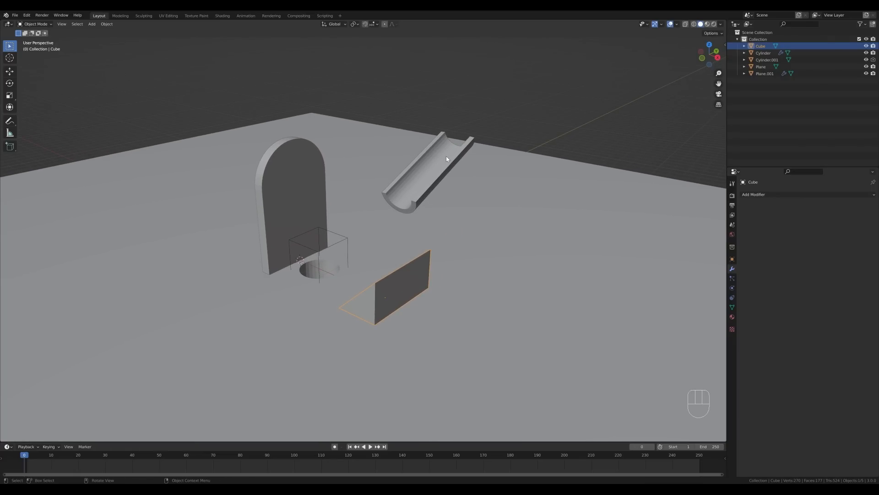
{"action": "left_click", "coordinate": [458, 159]}
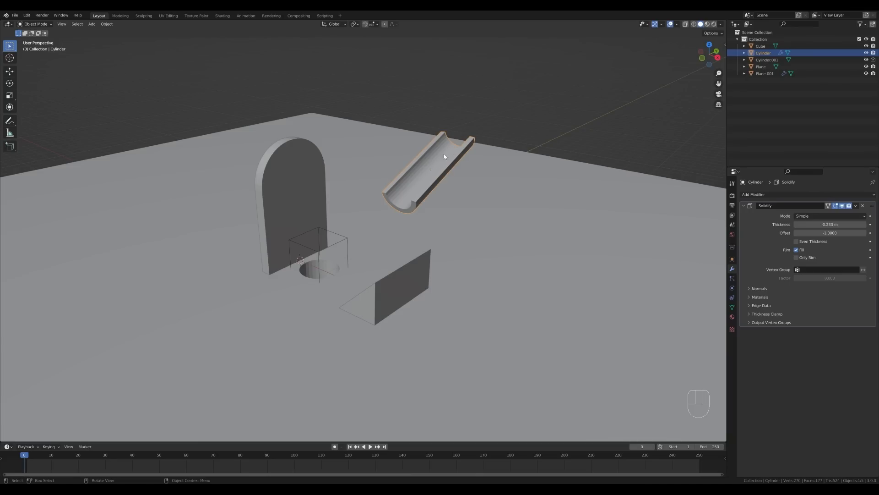
{"action": "key", "text": "shift"}
{"action": "key", "text": "shift+s"}
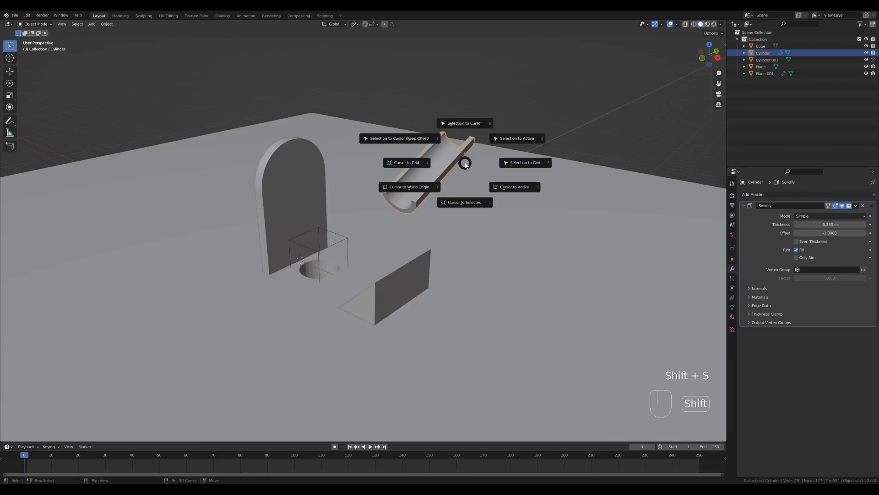
{"action": "left_click", "coordinate": [456, 202]}
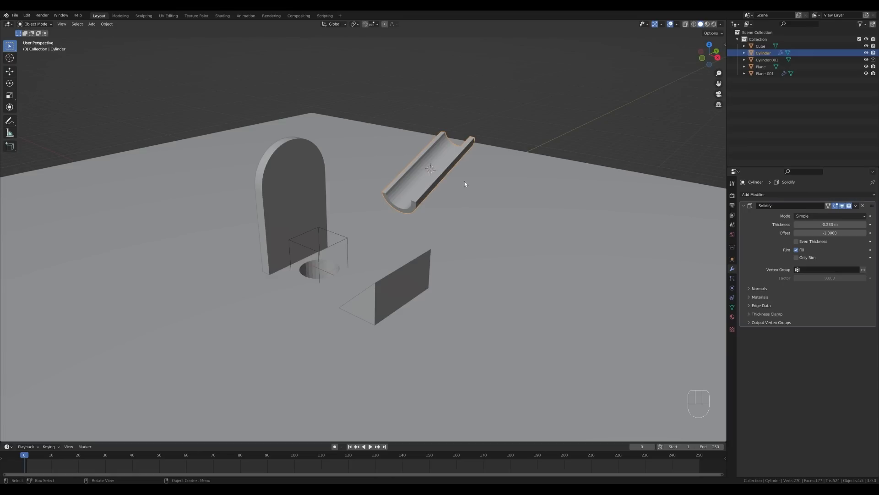
Step: Add a UV sphere at the 3D cursor and scale it by about 0.65, and again by about 0.93, to fit inside the trough
{"action": "key", "text": "shift+a"}
{"action": "mouse_move", "coordinate": [471, 184]}
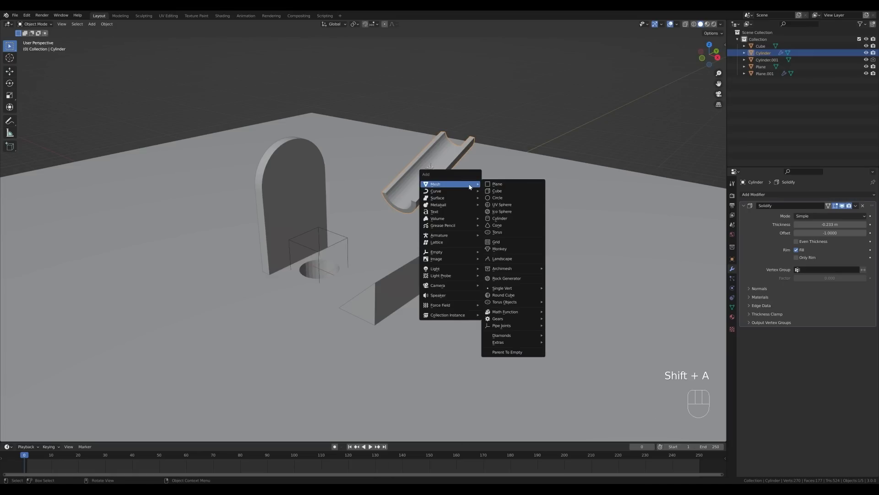
{"action": "left_click", "coordinate": [504, 204]}
{"action": "key", "text": "s"}
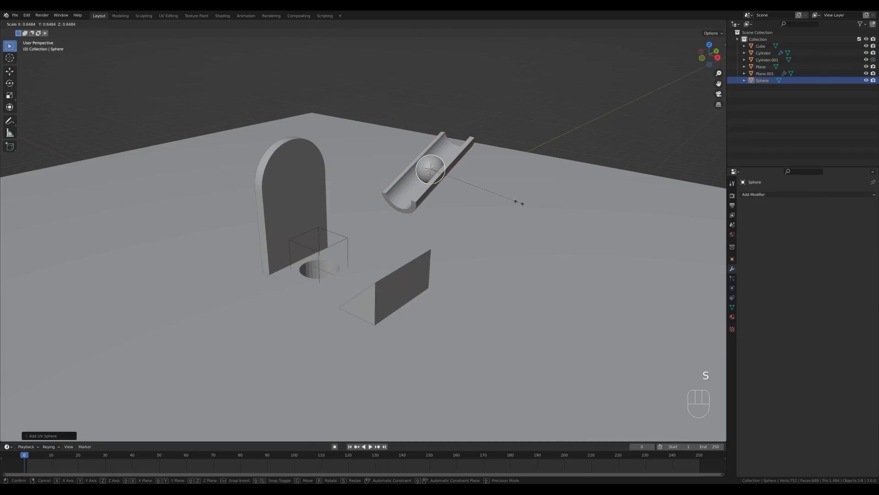
{"action": "left_click", "coordinate": [515, 201]}
{"action": "key", "text": "KP_7"}
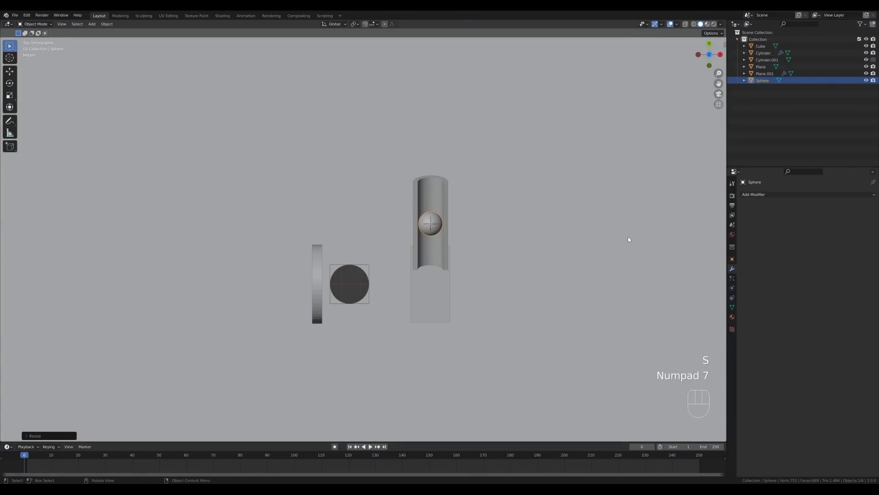
{"action": "key", "text": "s"}
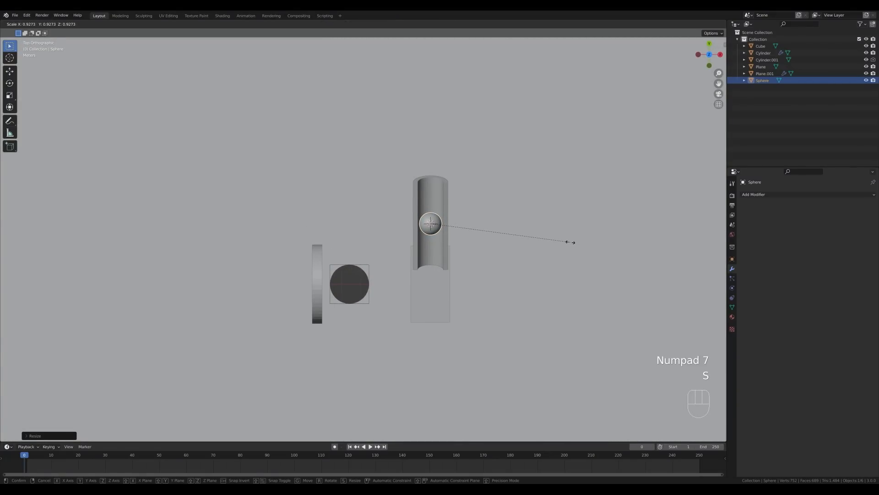
{"action": "left_click", "coordinate": [568, 242]}
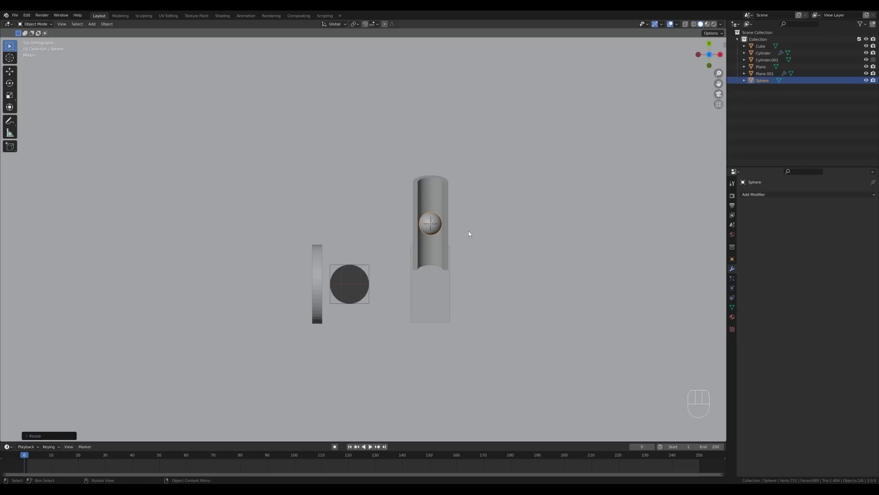
Step: Move the sphere in the right view about 5 m up and 1.8 m along Y, above the trough's upper end
{"action": "key", "text": "KP_3"}
{"action": "middle_click_drag", "start_coordinate": [431, 140], "coordinate": [462, 217], "text": "shift"}
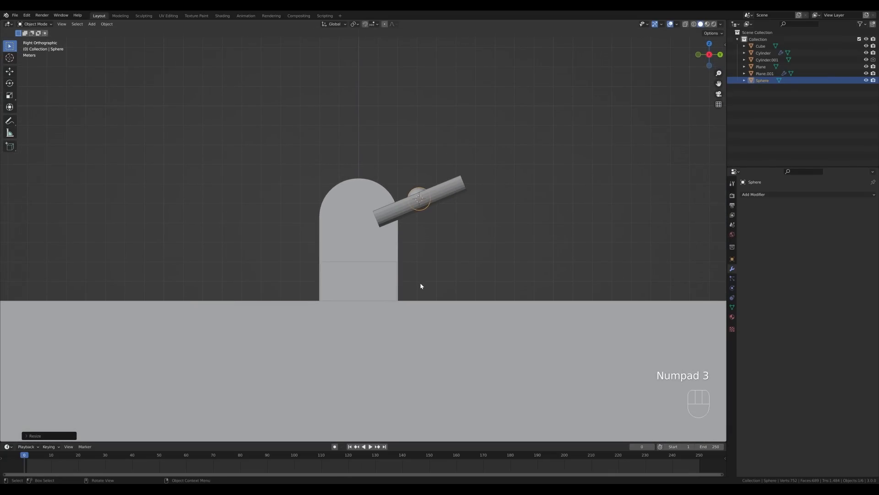
{"action": "key", "text": "g"}
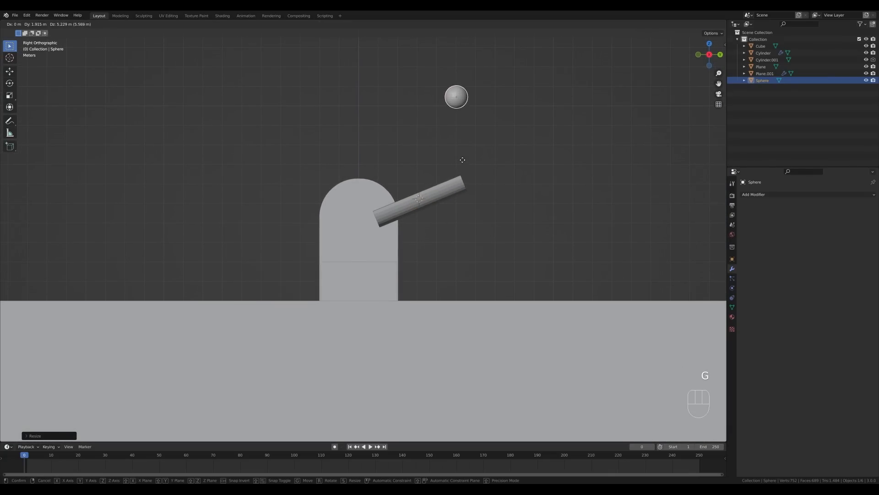
{"action": "left_click", "coordinate": [459, 165]}
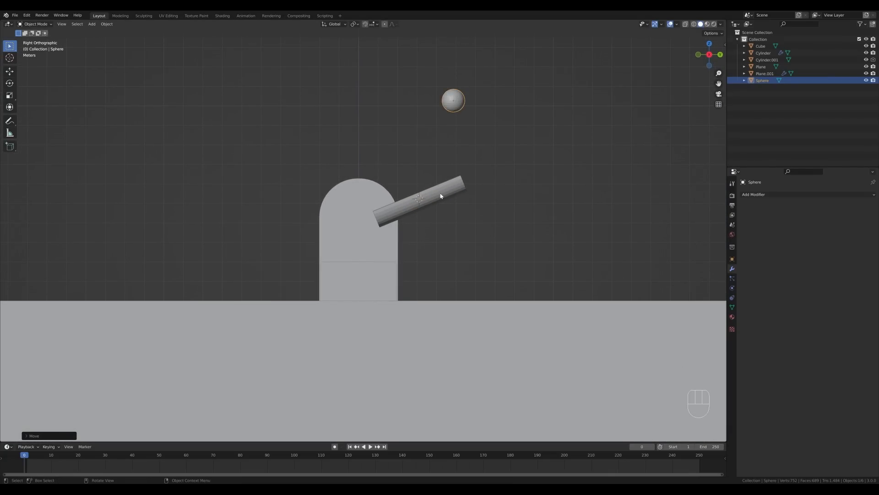
Step: Add an Active rigid body to the sphere and preview its fall, ending back at the first frame
{"action": "middle_click_drag", "start_coordinate": [459, 164], "coordinate": [506, 183]}
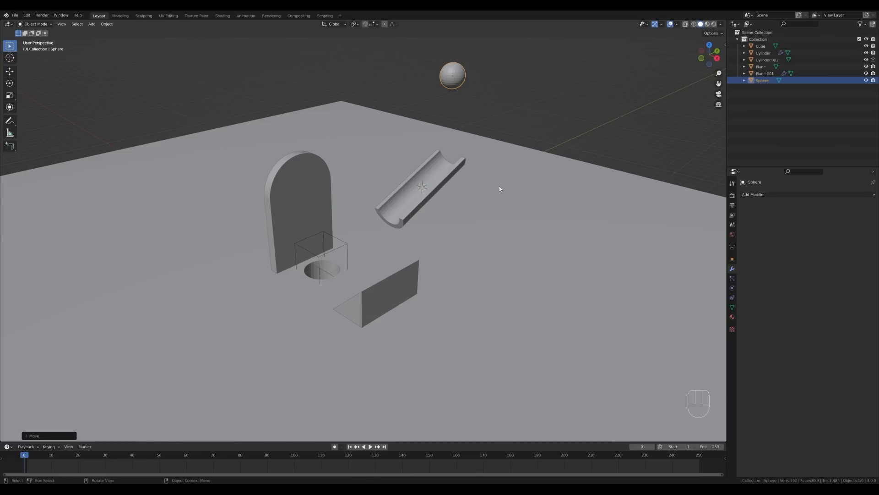
{"action": "left_click", "coordinate": [731, 288]}
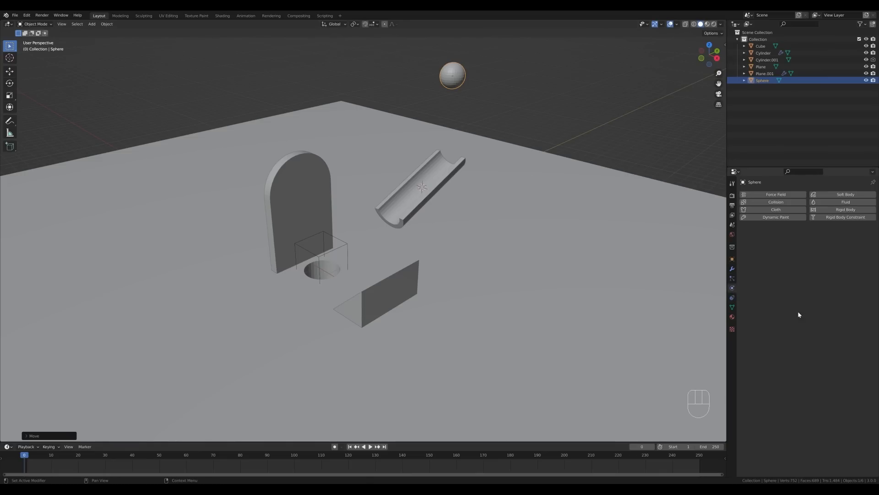
{"action": "left_click", "coordinate": [831, 210]}
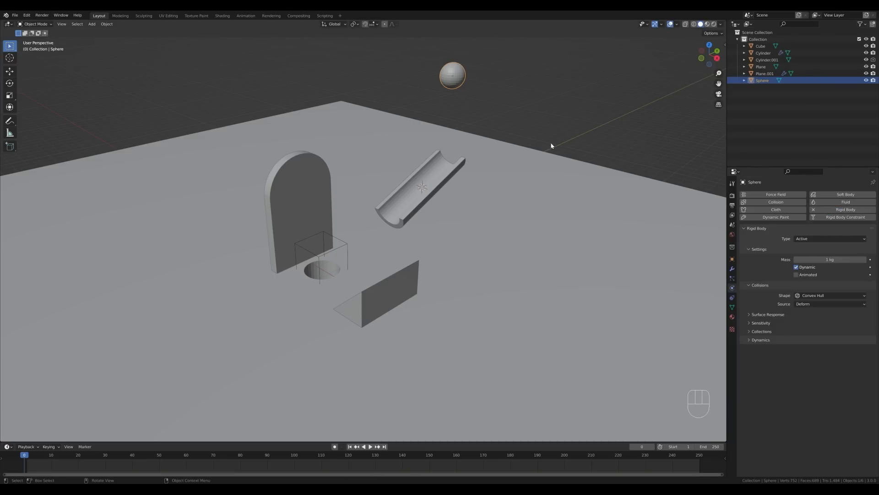
{"action": "key", "text": "space"}
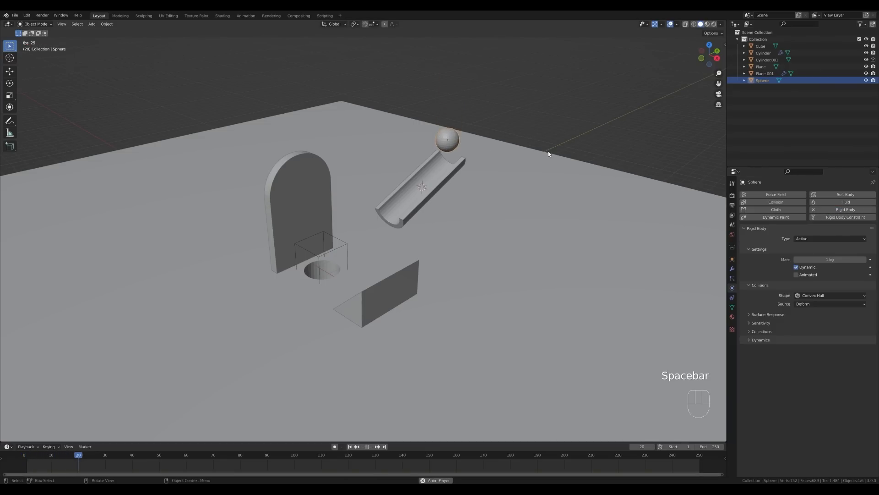
{"action": "key", "text": "space"}
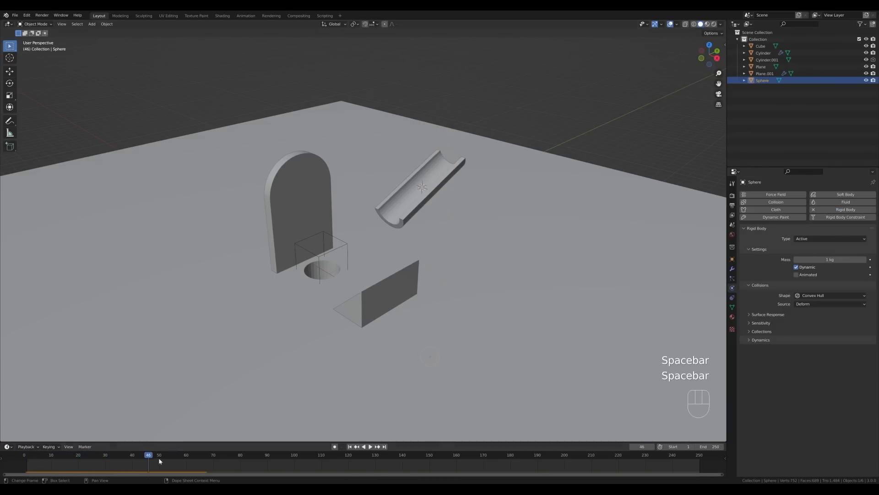
{"action": "left_click", "coordinate": [349, 446]}
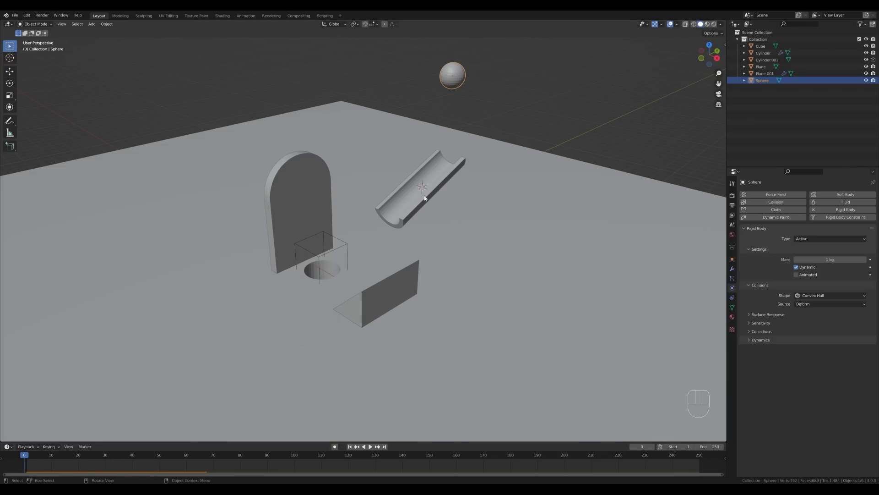
Step: Add a rigid body to the half-pipe trough and set its type to Passive
{"action": "left_click", "coordinate": [439, 169]}
{"action": "left_click", "coordinate": [821, 210]}
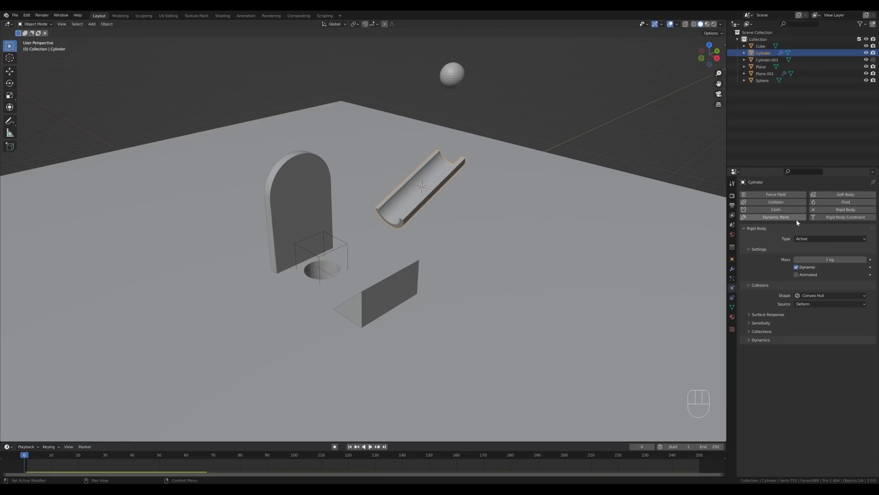
{"action": "left_click", "coordinate": [802, 239]}
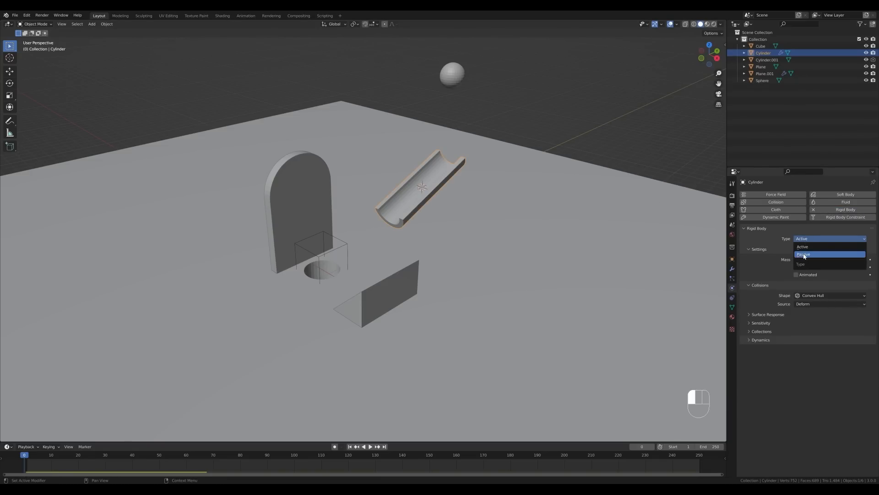
{"action": "left_click", "coordinate": [802, 253]}
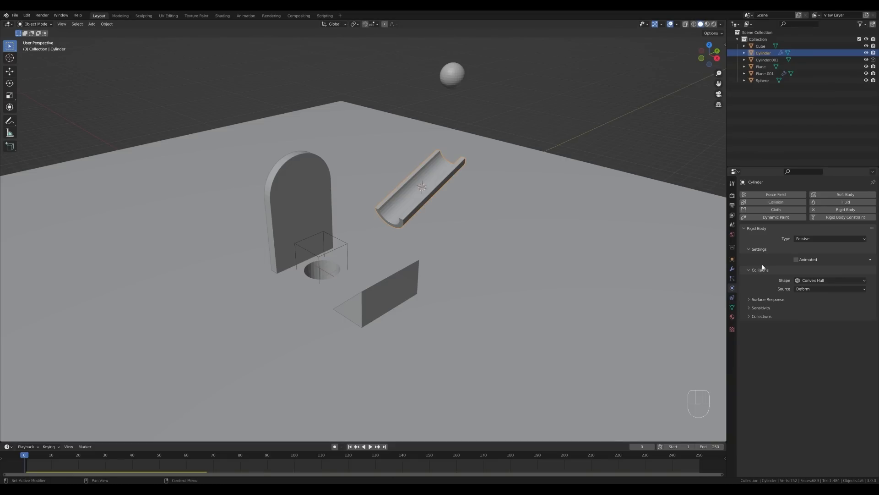
Step: Play the simulation and pause it to examine from the side how the sphere meets the trough
{"action": "key", "text": "space"}
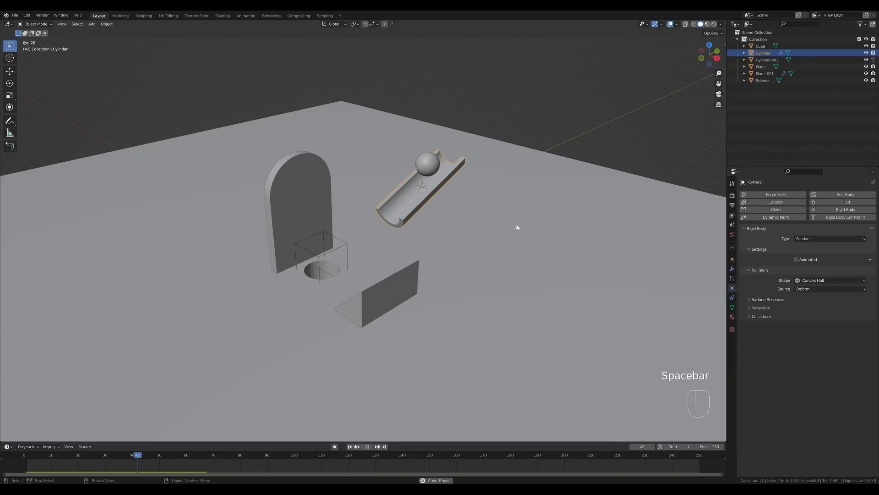
{"action": "key", "text": "space"}
{"action": "key", "text": "KP_3"}
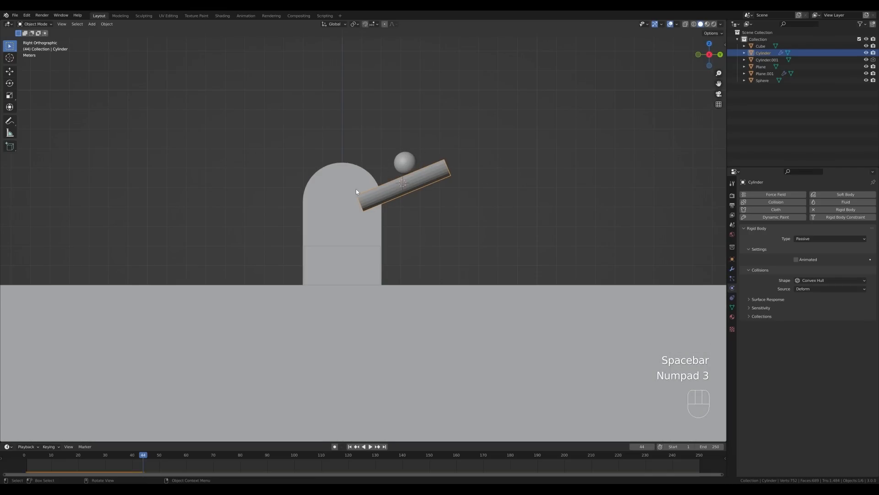
{"action": "middle_click_drag", "start_coordinate": [440, 209], "coordinate": [512, 256]}
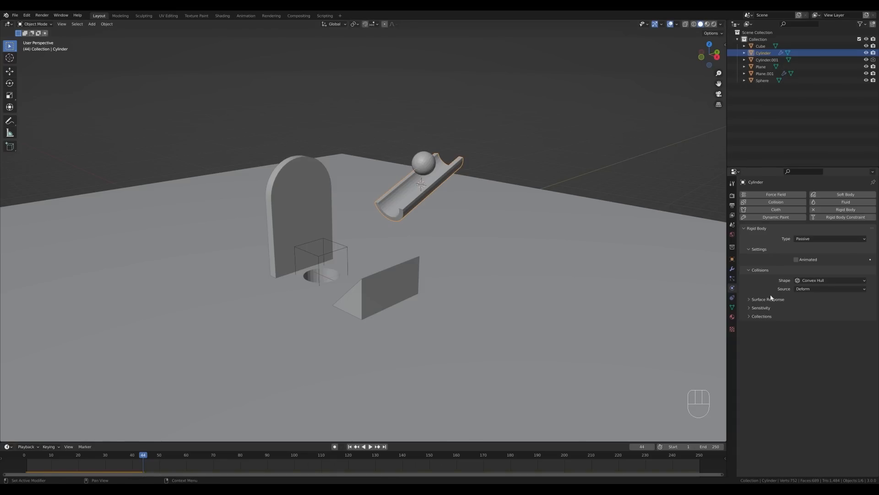
Step: Set the trough's rigid body collision shape to Mesh and replay the simulation from the start
{"action": "left_click", "coordinate": [809, 281]}
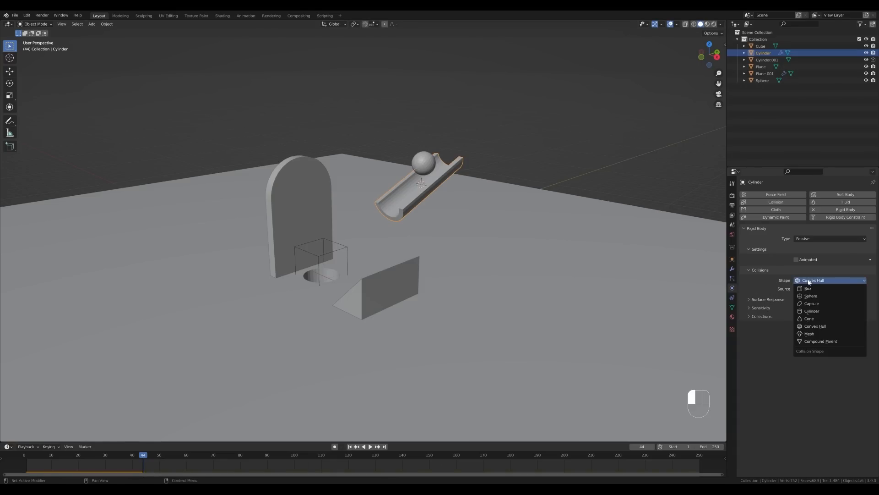
{"action": "left_click", "coordinate": [807, 334]}
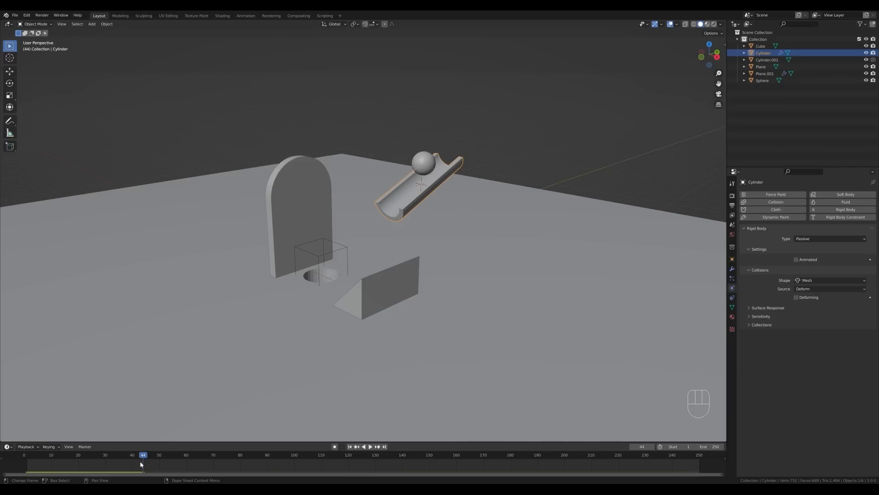
{"action": "left_click_drag", "start_coordinate": [141, 464], "coordinate": [26, 463]}
{"action": "key", "text": "space"}
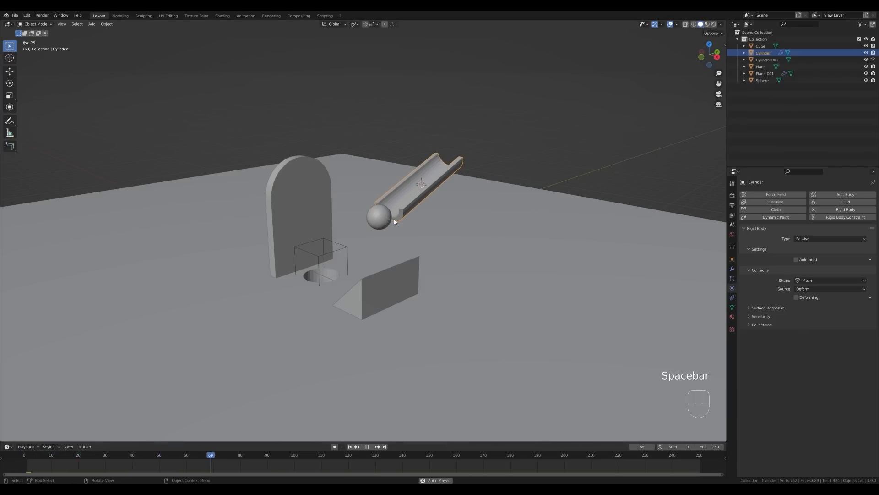
{"action": "key", "text": "space"}
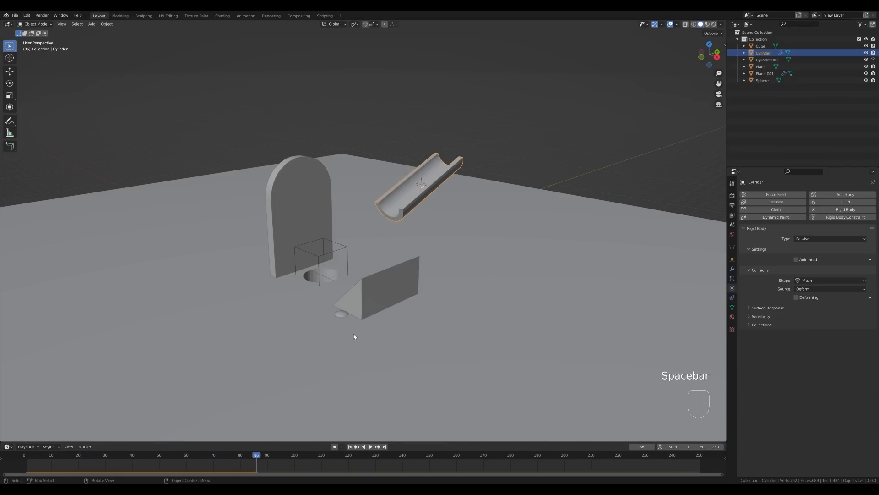
Step: Add a rigid body to the wedge and set its type to Passive
{"action": "left_click", "coordinate": [381, 303]}
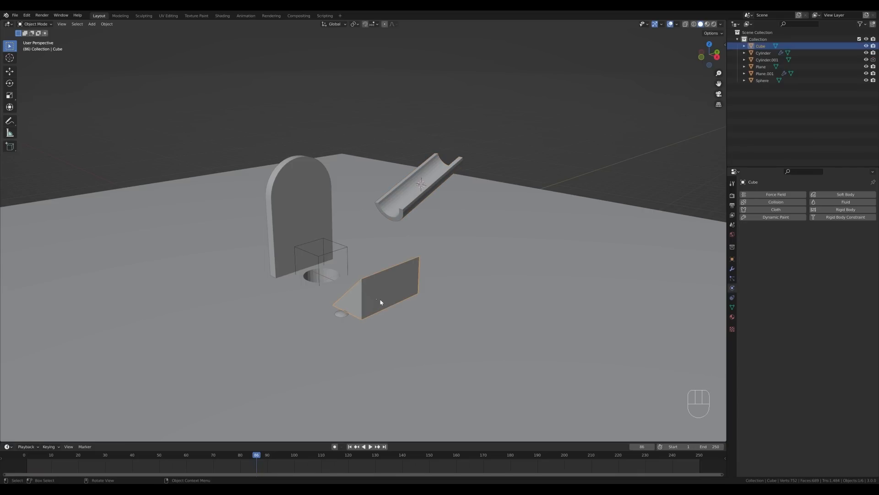
{"action": "left_click", "coordinate": [845, 210]}
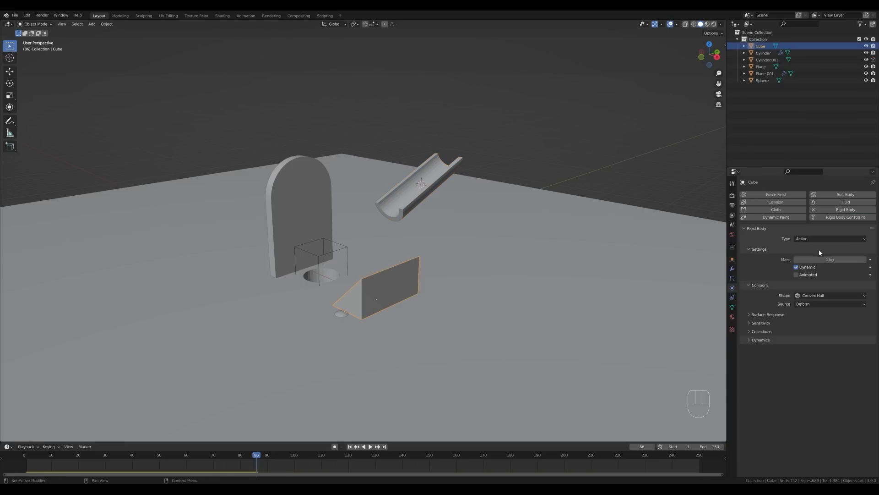
{"action": "left_click", "coordinate": [814, 239]}
{"action": "left_click", "coordinate": [816, 255]}
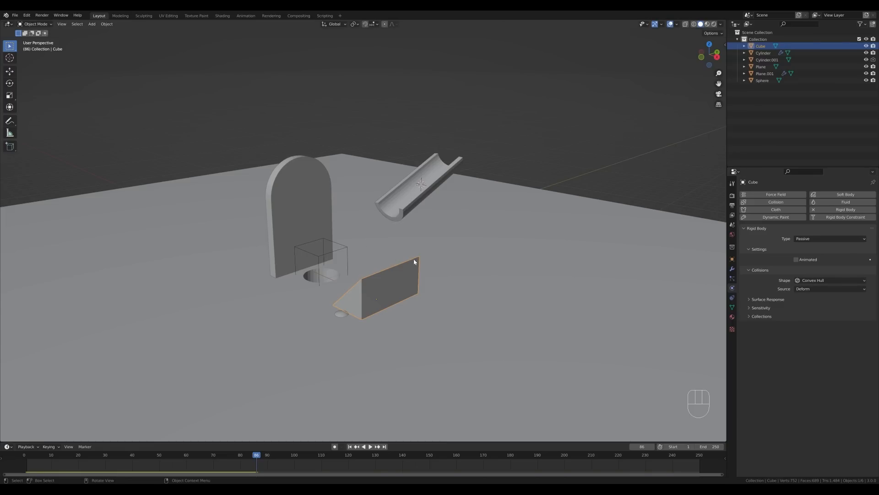
Step: Replay the simulation from the start and examine from the front how the sphere hits the wedge
{"action": "left_click_drag", "start_coordinate": [209, 458], "coordinate": [27, 458]}
{"action": "key", "text": "space"}
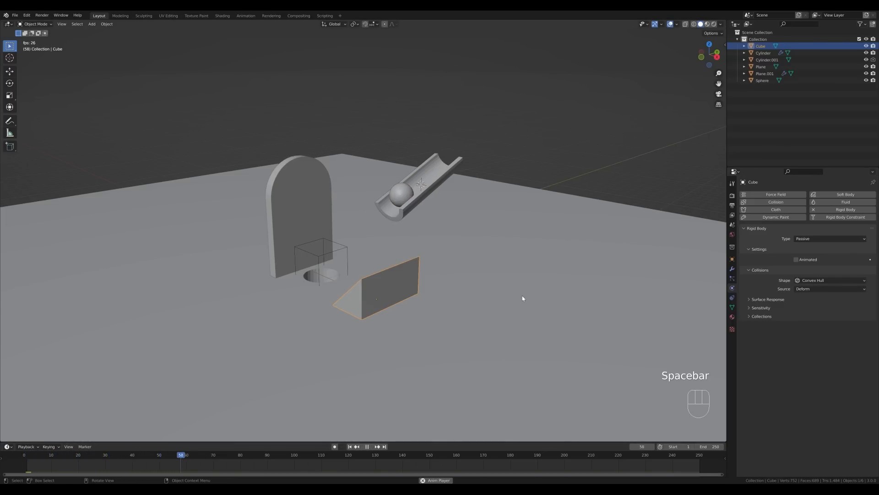
{"action": "key", "text": "space"}
{"action": "middle_click_drag", "start_coordinate": [514, 268], "coordinate": [417, 268]}
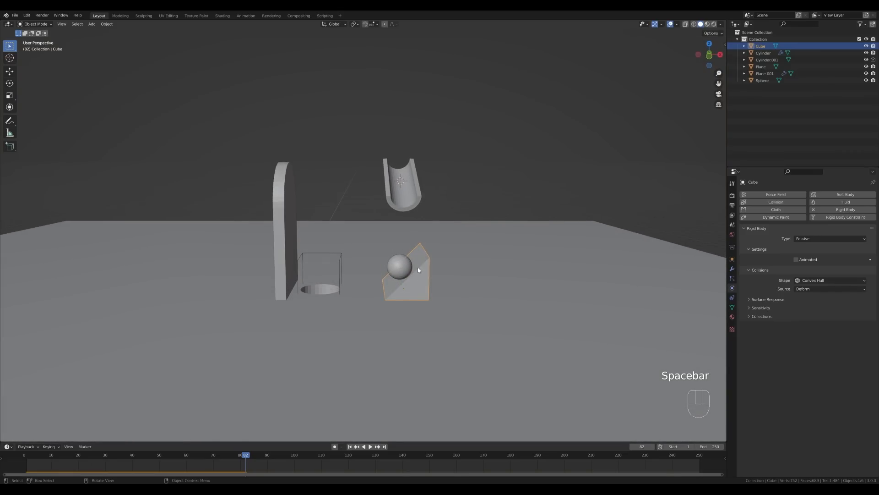
{"action": "key", "text": "space"}
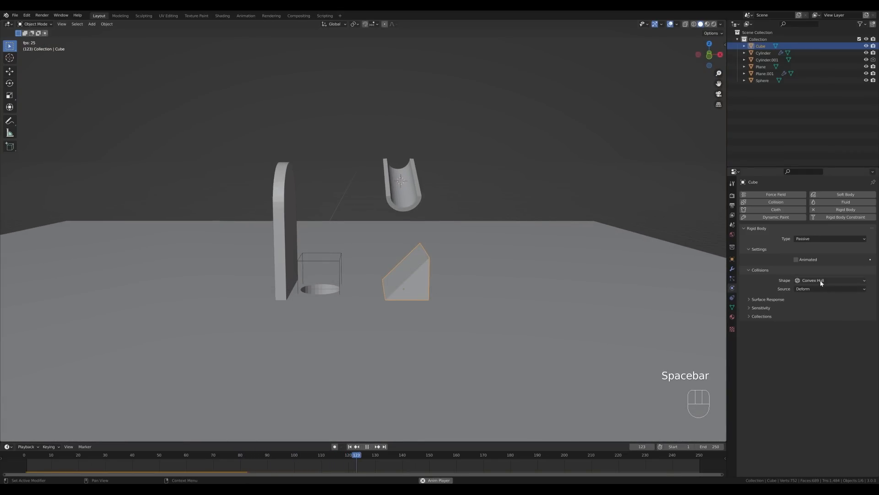
{"action": "middle_click_drag", "start_coordinate": [585, 240], "coordinate": [527, 247]}
{"action": "key", "text": "space"}
Step: Add an Active rigid body to the arched door
{"action": "left_click", "coordinate": [300, 209]}
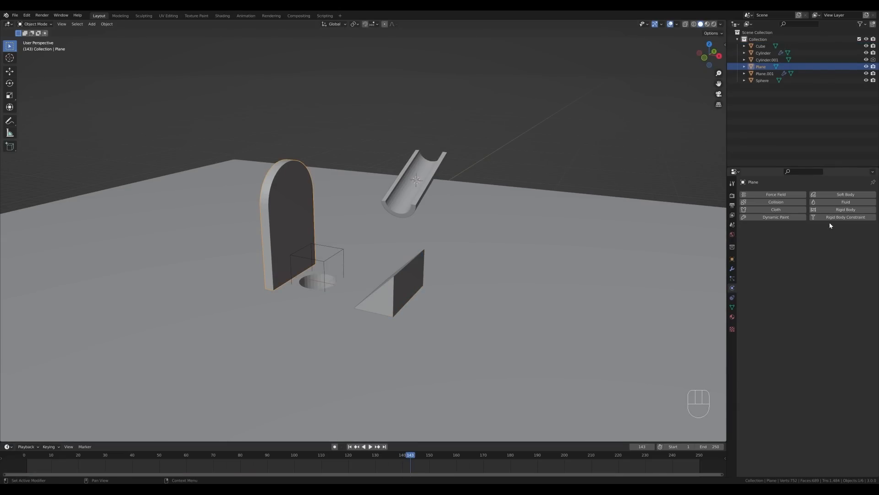
{"action": "left_click", "coordinate": [834, 210]}
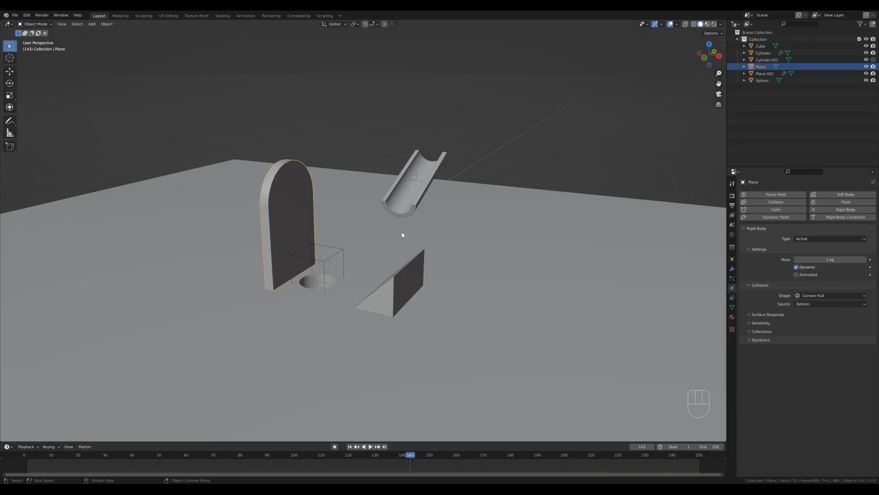
Step: Apply the Boolean Difference modifier that cuts the round hole in the ground slab
{"action": "left_click", "coordinate": [547, 264]}
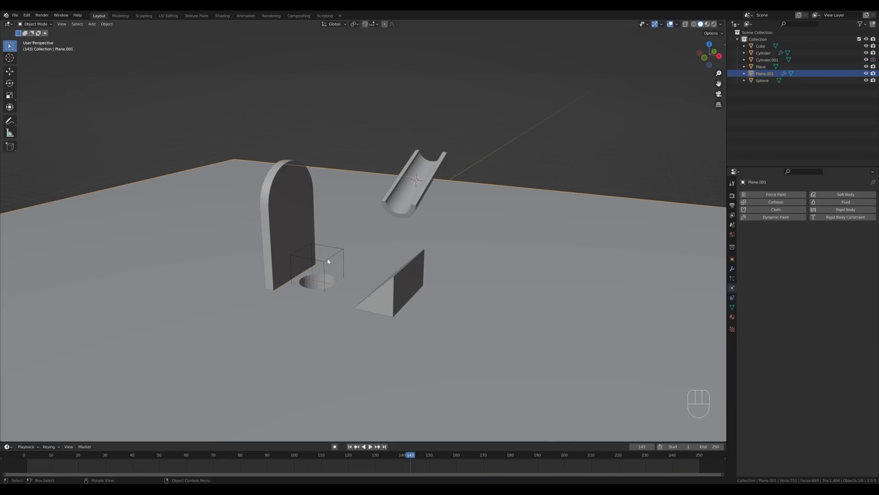
{"action": "left_click", "coordinate": [733, 271]}
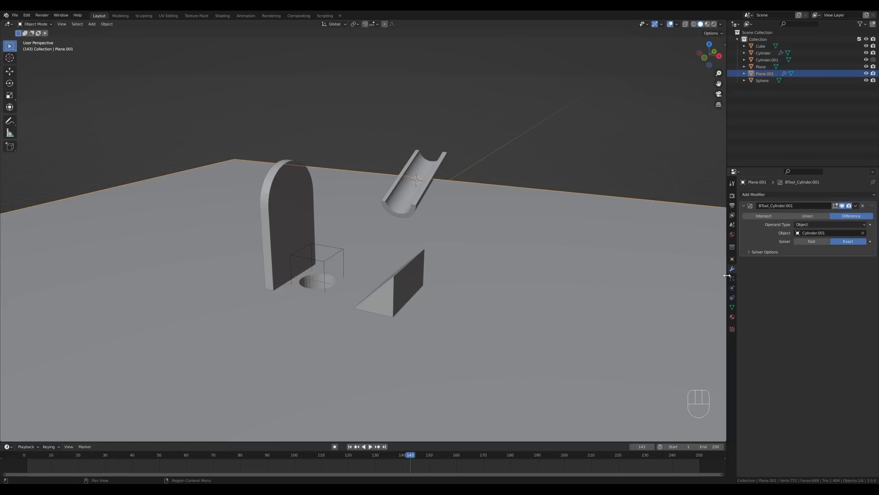
{"action": "left_click", "coordinate": [856, 206]}
{"action": "left_click", "coordinate": [831, 215]}
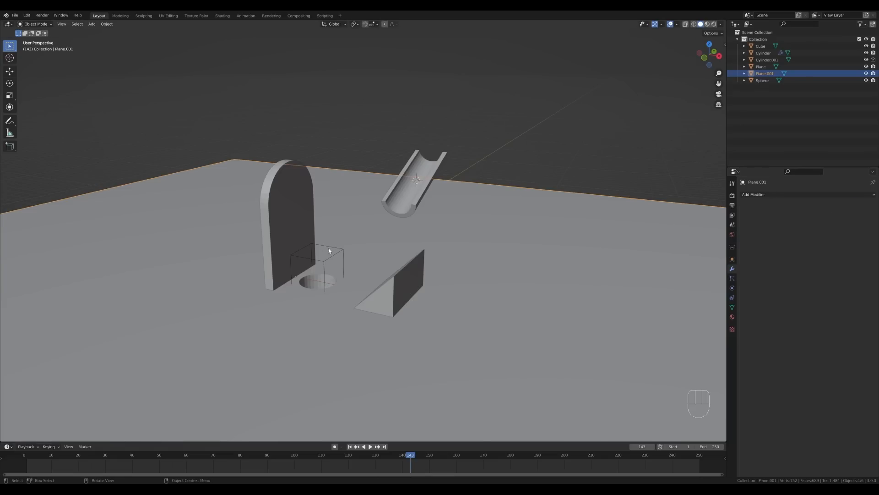
Step: Delete the leftover cutter cylinder at the round hole in the ground slab
{"action": "left_click", "coordinate": [340, 249]}
{"action": "key", "text": "x"}
{"action": "left_click", "coordinate": [345, 253]}
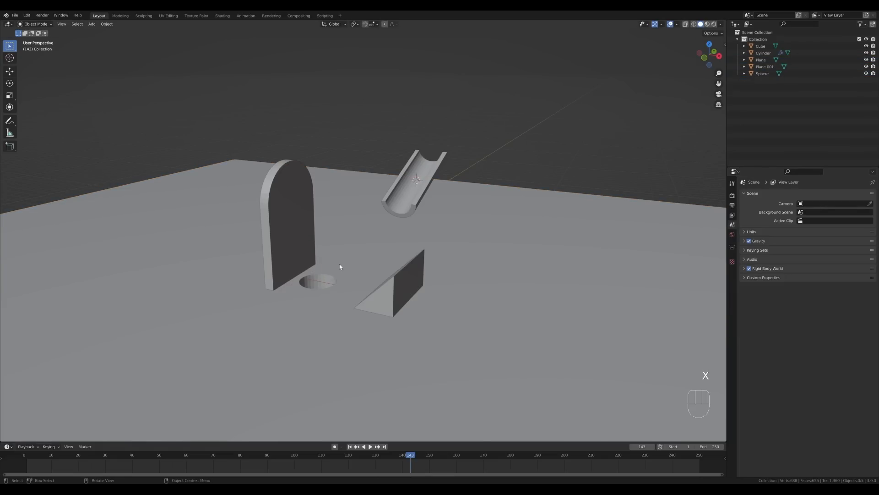
{"action": "middle_click_drag", "start_coordinate": [322, 281], "coordinate": [325, 283]}
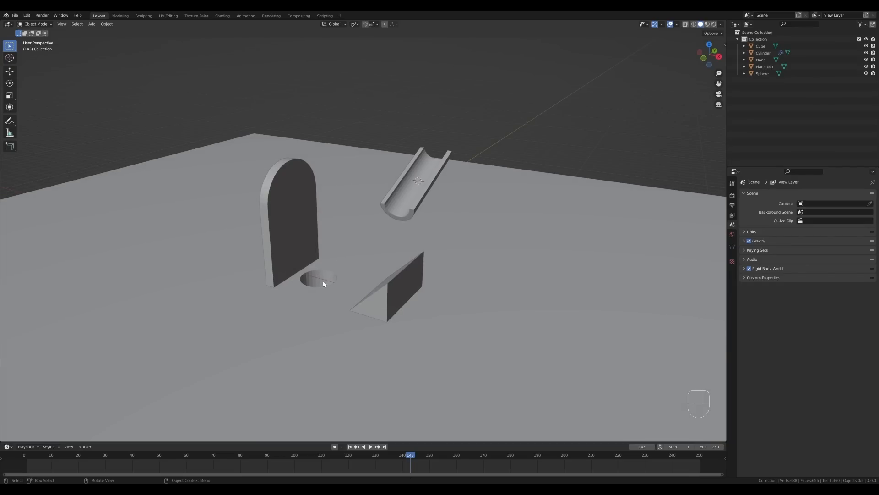
Step: Add a rigid body to the ground slab and set its type to Passive
{"action": "left_click", "coordinate": [470, 270]}
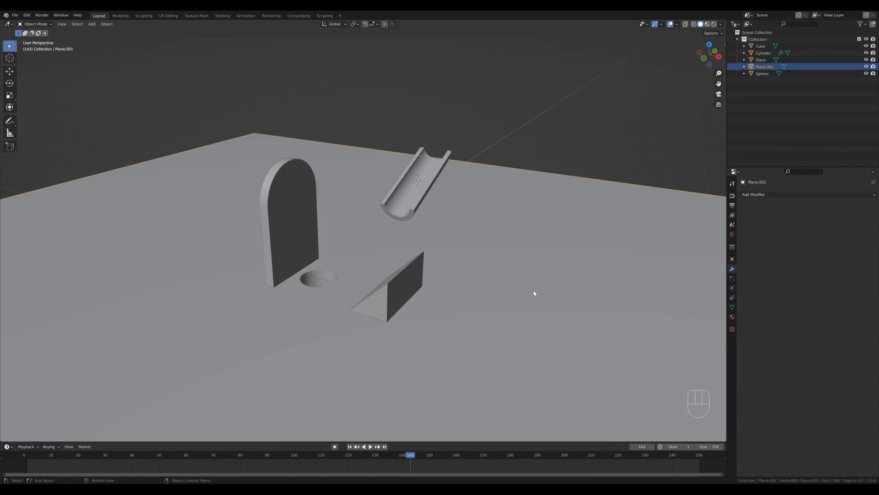
{"action": "left_click", "coordinate": [731, 288]}
{"action": "left_click", "coordinate": [845, 210]}
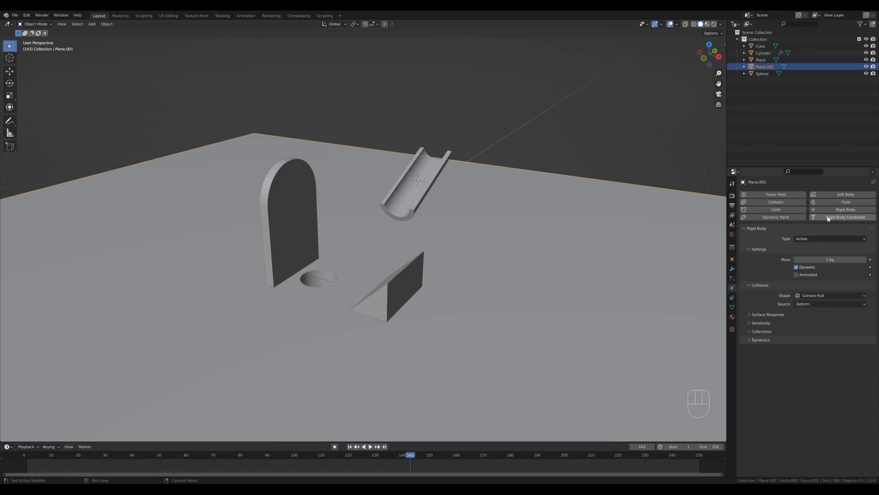
{"action": "left_click", "coordinate": [811, 238]}
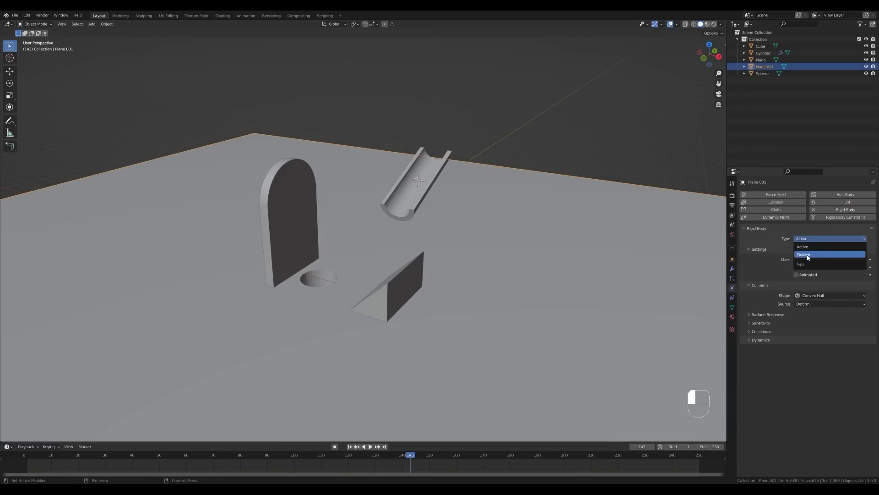
{"action": "left_click", "coordinate": [808, 255]}
Step: Replay the simulation from the start to check how the sphere and arched door behave on the ground slab
{"action": "key", "text": "shift+Left"}
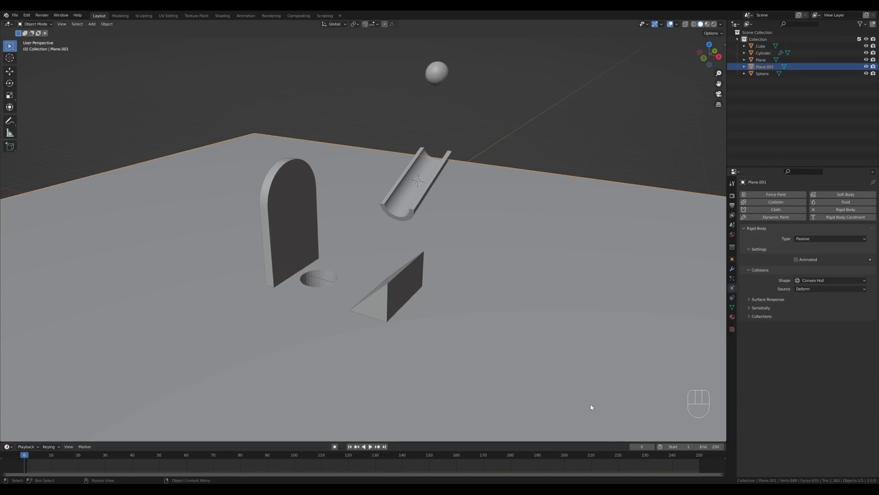
{"action": "key", "text": "space"}
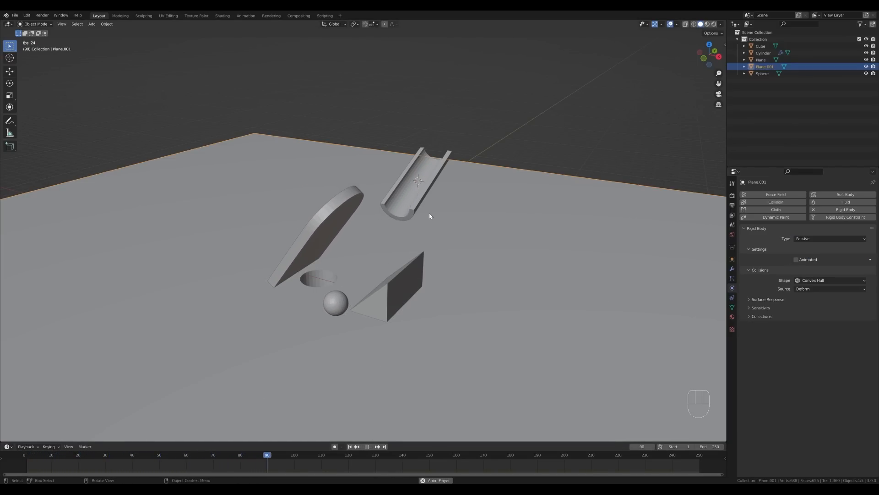
{"action": "key", "text": "space"}
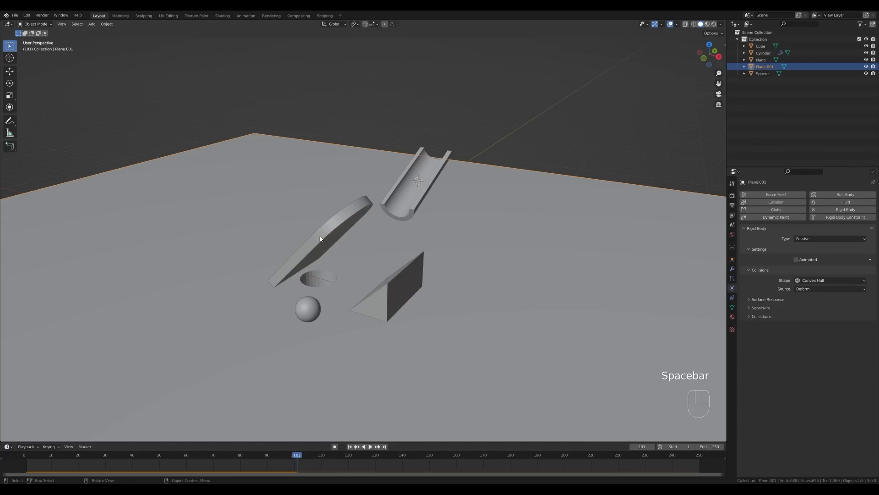
Step: Return to frame 0 and set the arched door's rigid body type to Passive
{"action": "left_click", "coordinate": [322, 223]}
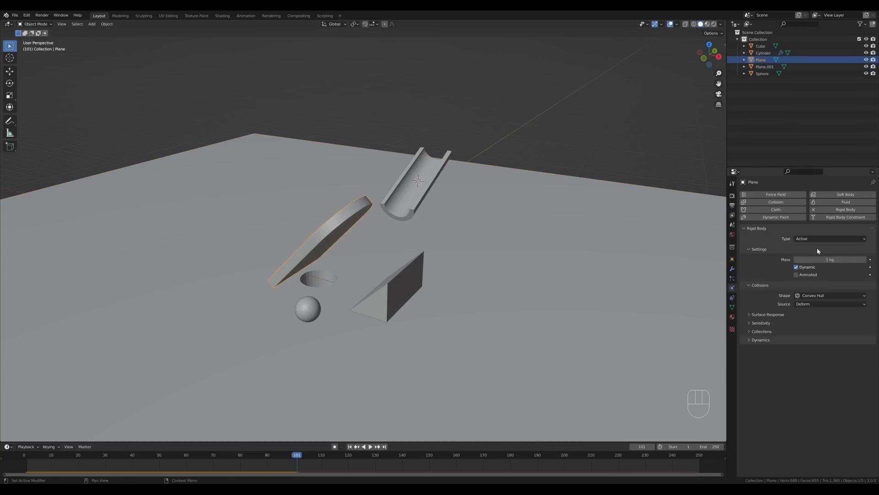
{"action": "left_click_drag", "start_coordinate": [73, 460], "coordinate": [24, 459]}
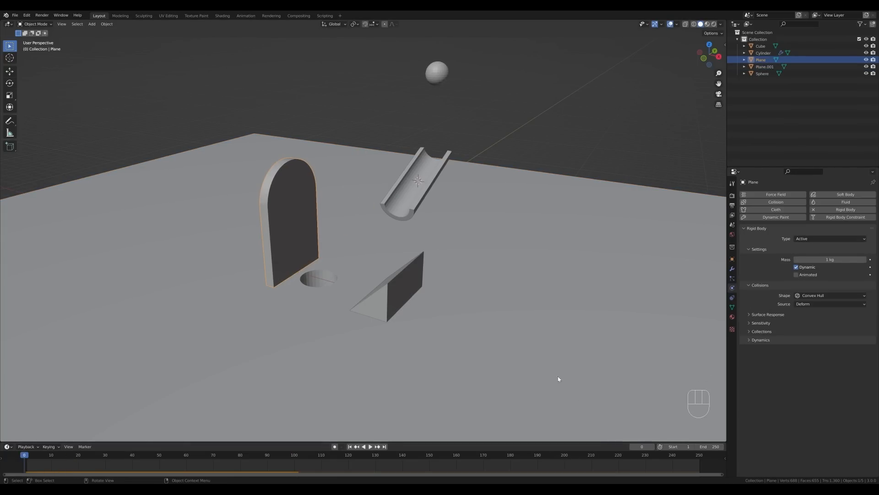
{"action": "left_click", "coordinate": [823, 242]}
{"action": "left_click", "coordinate": [811, 253]}
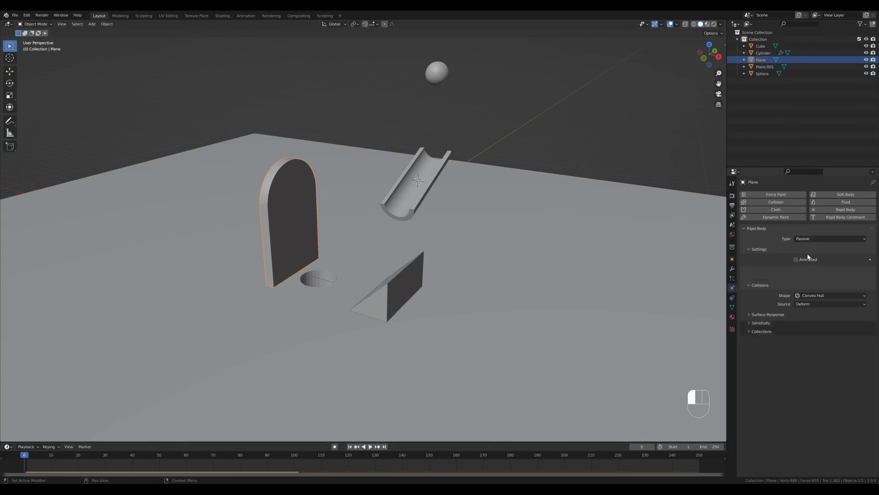
Step: Check the rigid body settings of the wedge and ground slab, and replay the simulation to follow the sphere past the door
{"action": "left_click", "coordinate": [403, 279]}
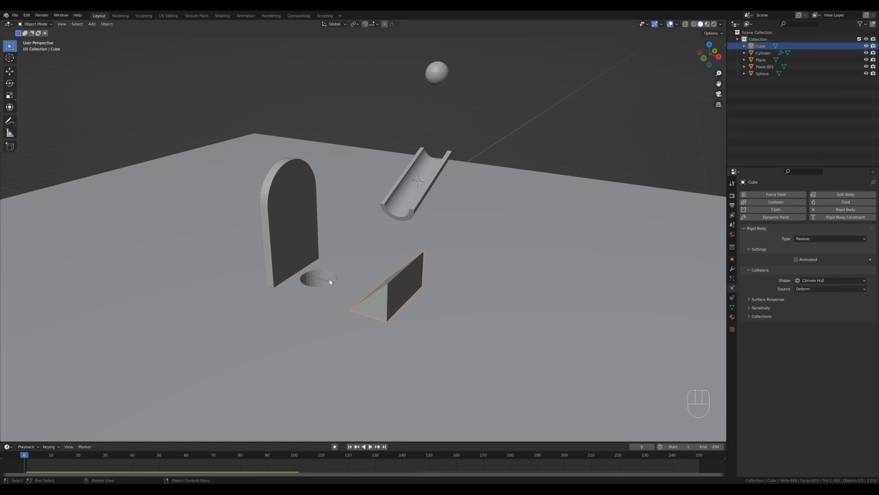
{"action": "left_click", "coordinate": [455, 249]}
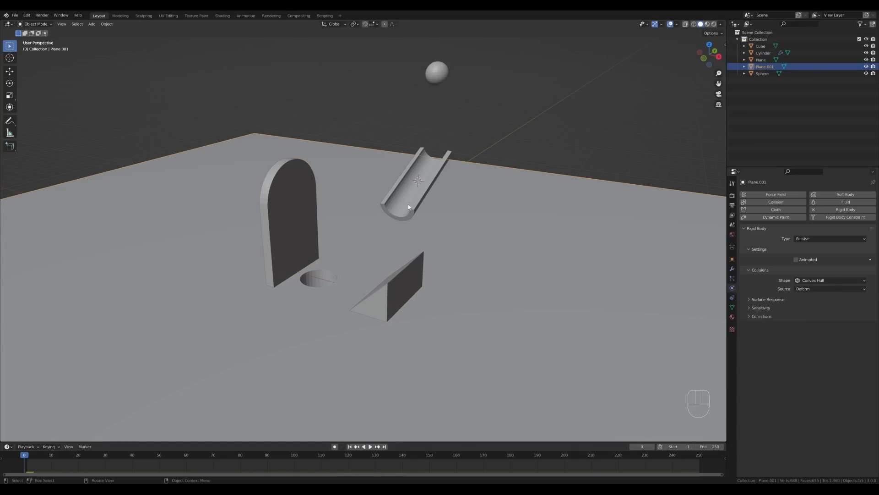
{"action": "key", "text": "space"}
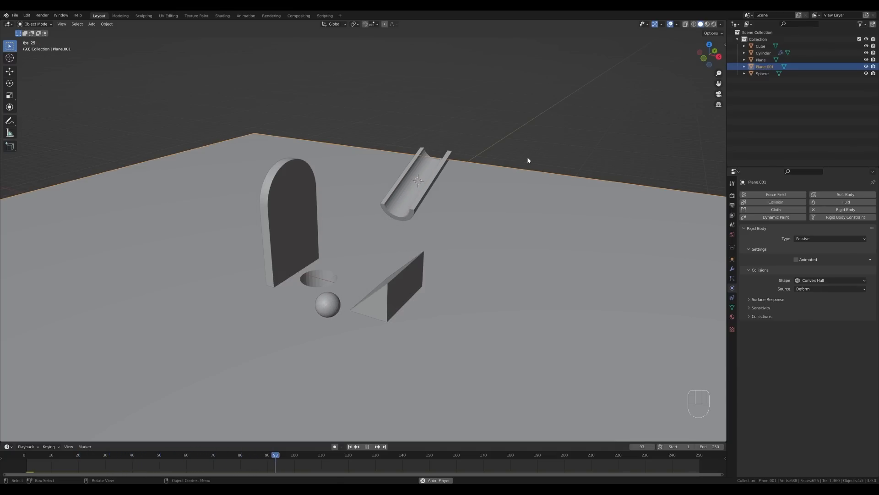
{"action": "key", "text": "space"}
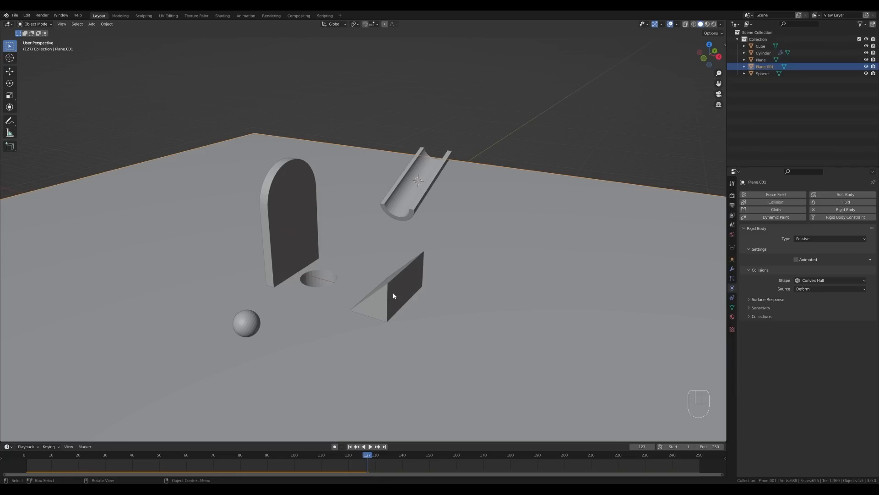
Step: Return to frame 0 and set the sphere's rigid body bounciness to 1
{"action": "left_click_drag", "start_coordinate": [152, 453], "coordinate": [2, 454]}
{"action": "left_click", "coordinate": [436, 71]}
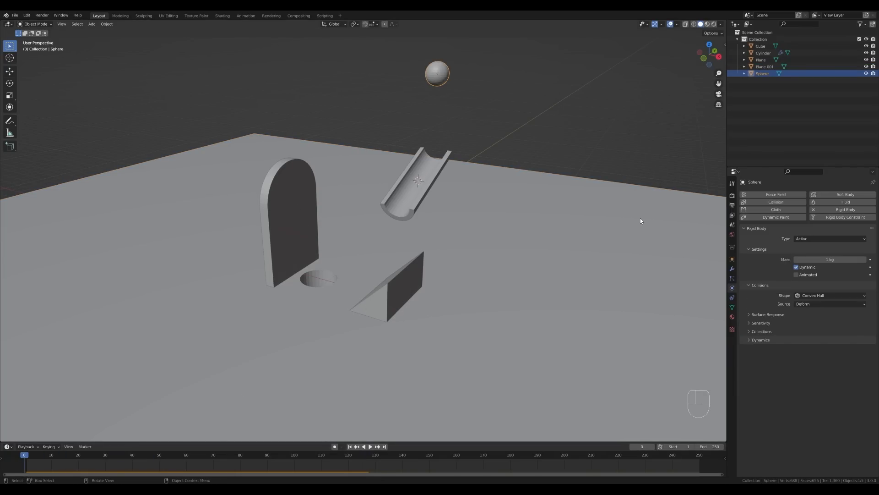
{"action": "left_click", "coordinate": [760, 315]}
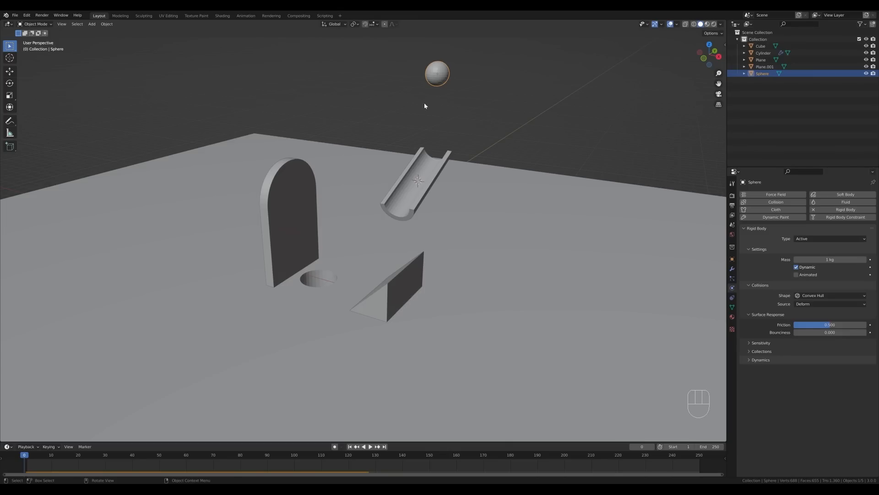
{"action": "left_click_drag", "start_coordinate": [828, 332], "coordinate": [866, 332]}
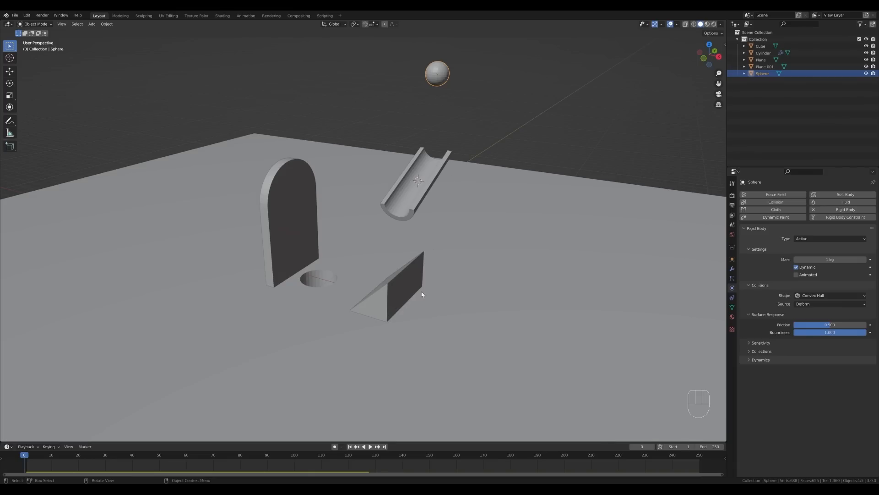
Step: Set the wedge's rigid body bounciness to 2
{"action": "left_click", "coordinate": [406, 287]}
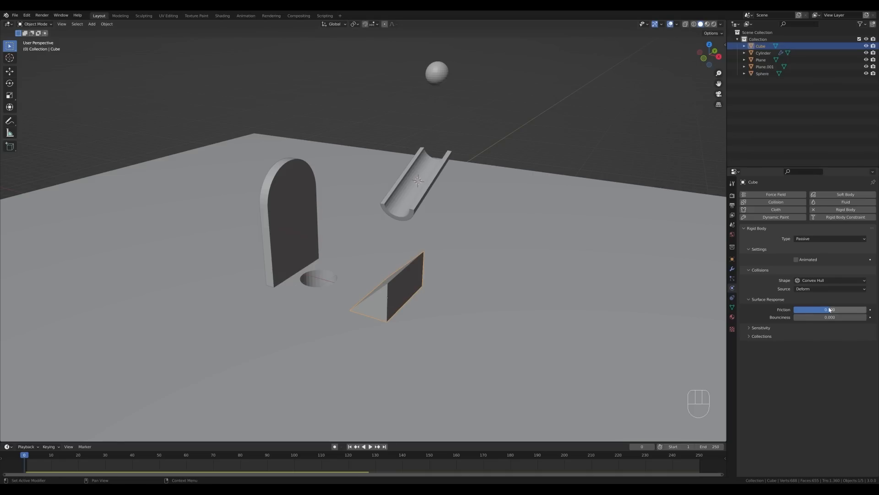
{"action": "left_click", "coordinate": [840, 318]}
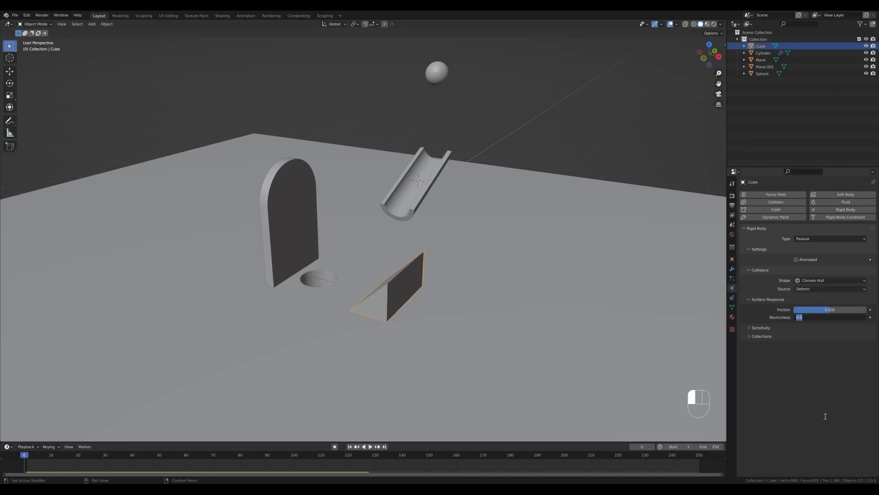
{"action": "type", "text": "2"}
{"action": "key", "text": "Return"}
Step: Play the simulation and scrub frames 51 to 73 to examine the sphere's path from the trough toward the wedge
{"action": "key", "text": "space"}
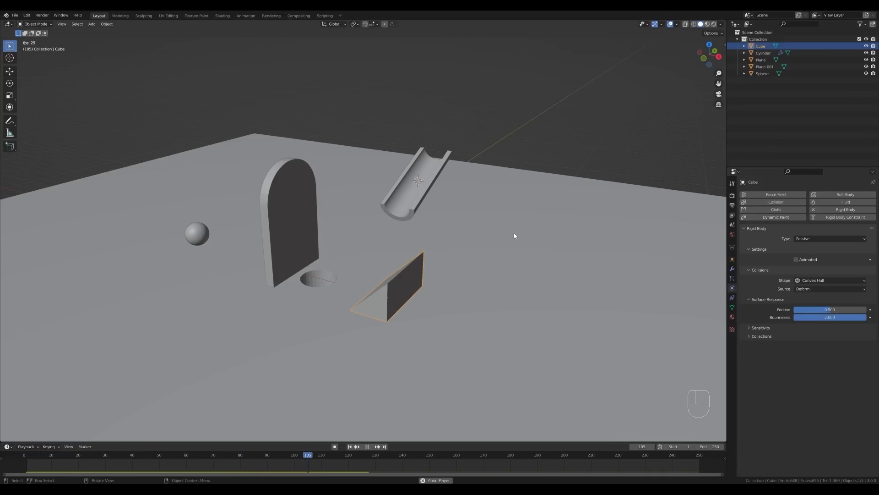
{"action": "middle_click_drag", "start_coordinate": [498, 250], "coordinate": [235, 153]}
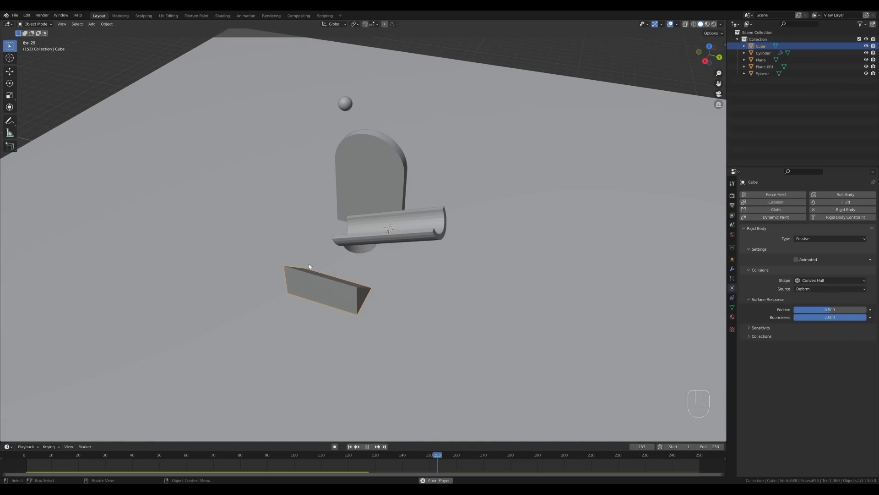
{"action": "middle_click_drag", "start_coordinate": [309, 263], "coordinate": [308, 219]}
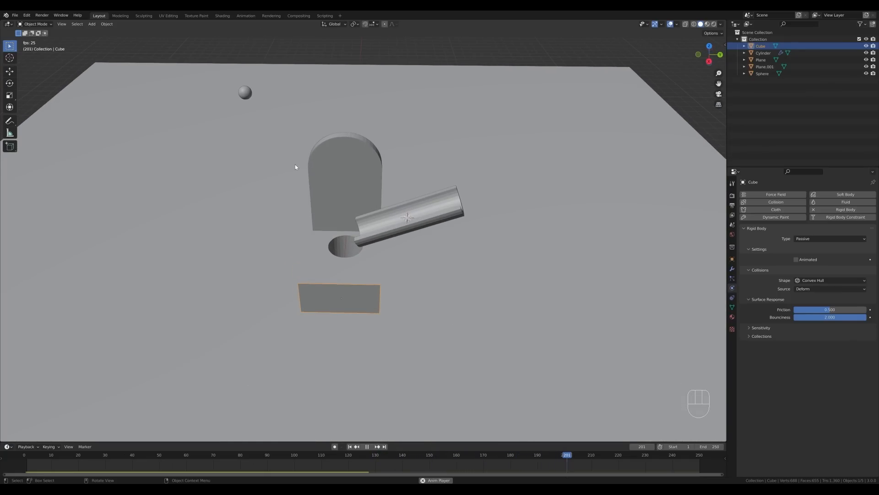
{"action": "key", "text": "space"}
{"action": "left_click", "coordinate": [162, 454]}
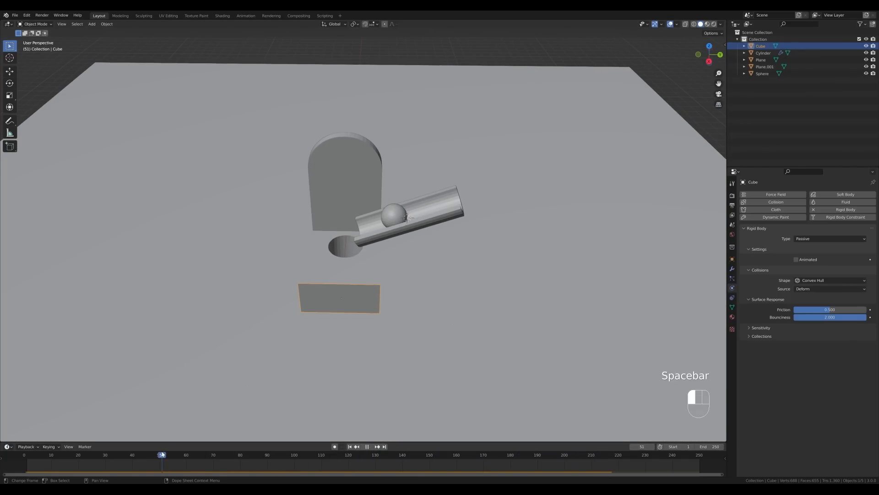
{"action": "left_click_drag", "start_coordinate": [162, 454], "coordinate": [220, 465]}
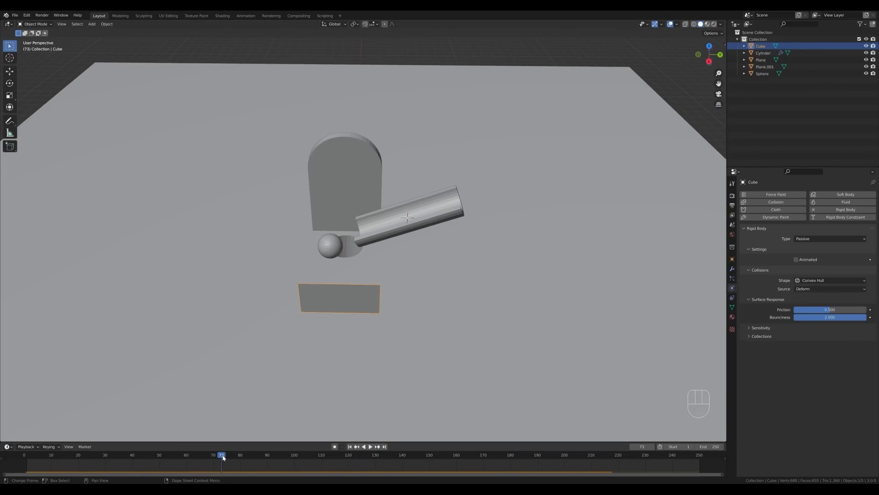
Step: Move the half-pipe trough about 1.7 m along the Y axis, away from the hole, using frame 81 as reference
{"action": "left_click", "coordinate": [397, 231]}
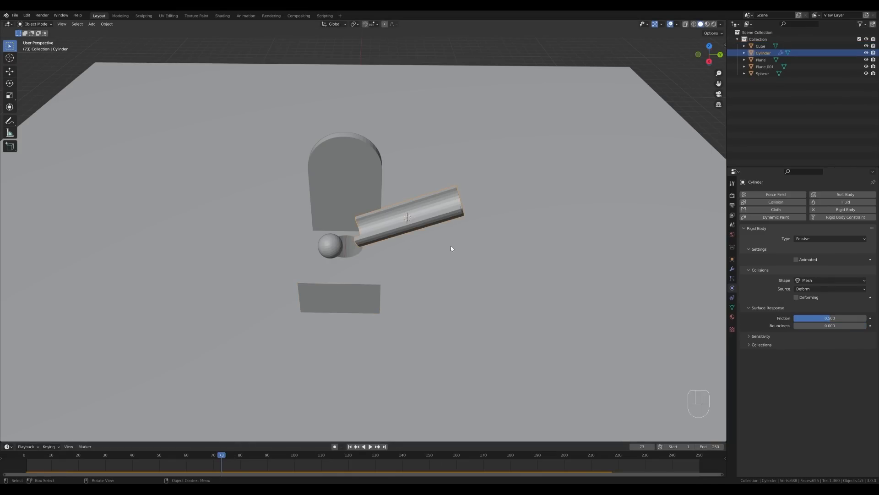
{"action": "left_click_drag", "start_coordinate": [220, 454], "coordinate": [243, 449]}
{"action": "middle_click_drag", "start_coordinate": [428, 266], "coordinate": [428, 278]}
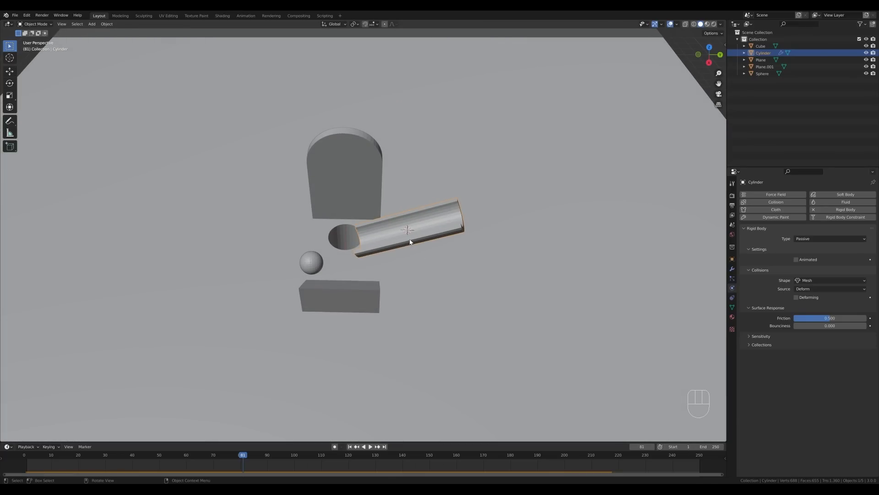
{"action": "key", "text": "g"}
{"action": "key", "text": "y"}
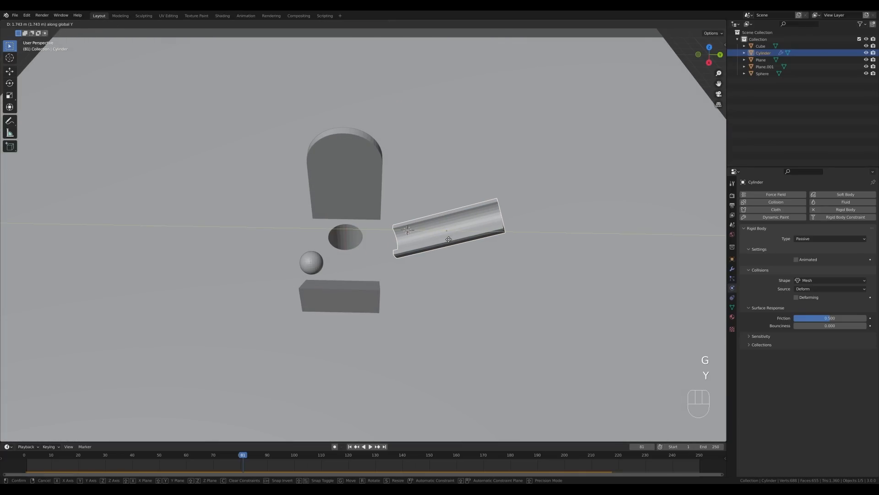
{"action": "left_click", "coordinate": [447, 239]}
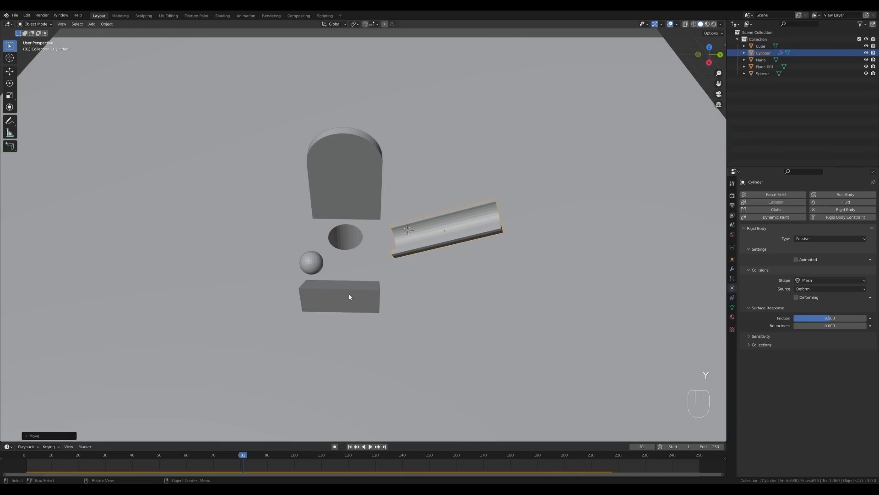
Step: Replay the simulation from the start to check the sphere's bounce with the trough in its new position
{"action": "left_click_drag", "start_coordinate": [103, 460], "coordinate": [24, 463]}
{"action": "key", "text": "space"}
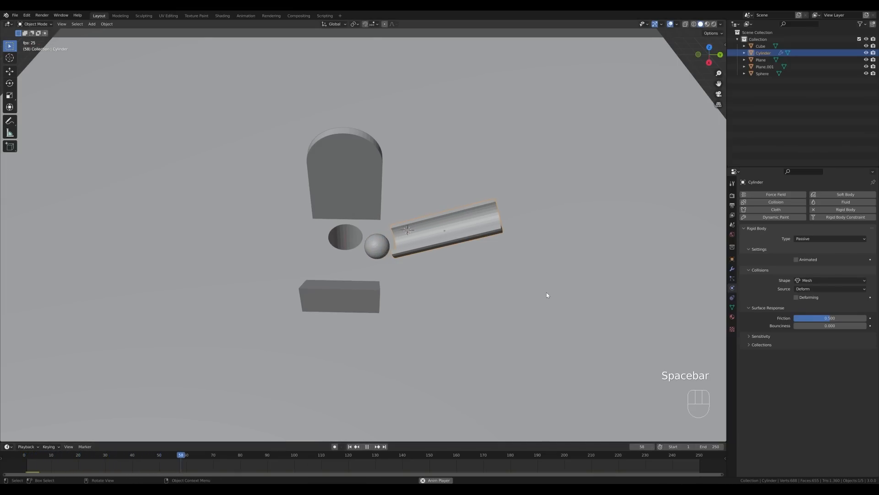
{"action": "key", "text": "space"}
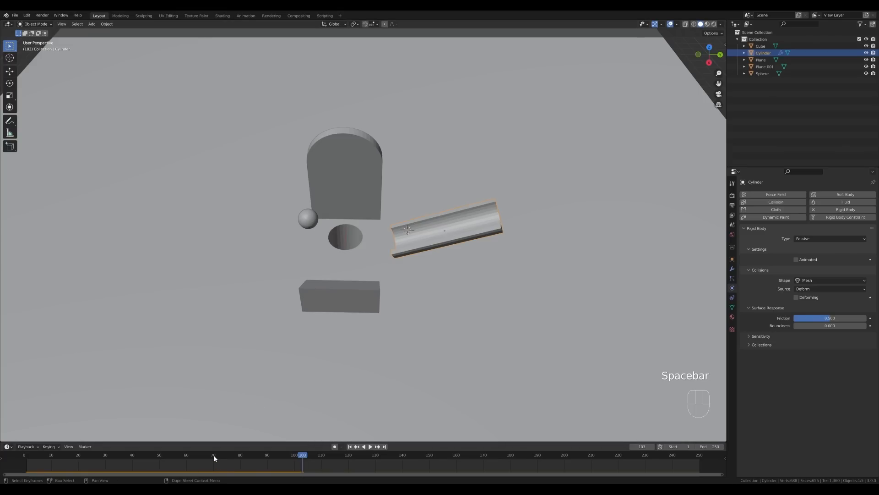
Step: At frame 0, move the sphere along the Y axis in top view toward the trough's upper end
{"action": "left_click_drag", "start_coordinate": [214, 458], "coordinate": [24, 457]}
{"action": "left_click", "coordinate": [471, 135]}
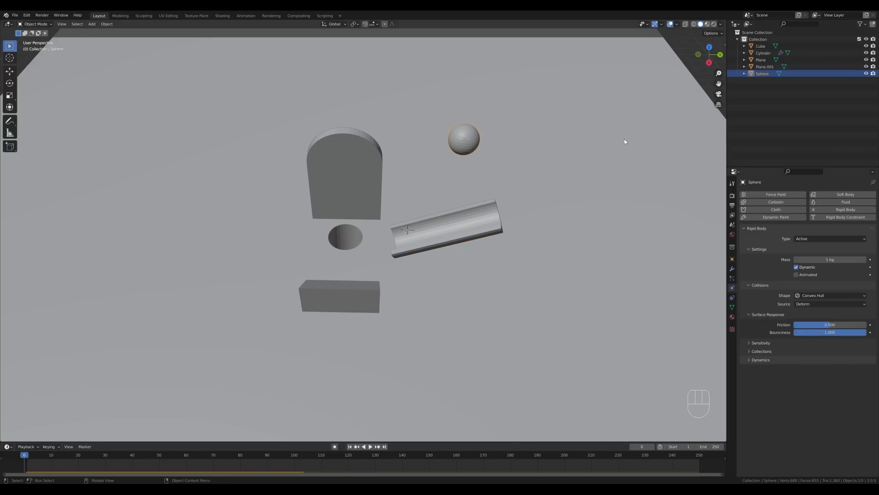
{"action": "key", "text": "KP_7"}
{"action": "key", "text": "g"}
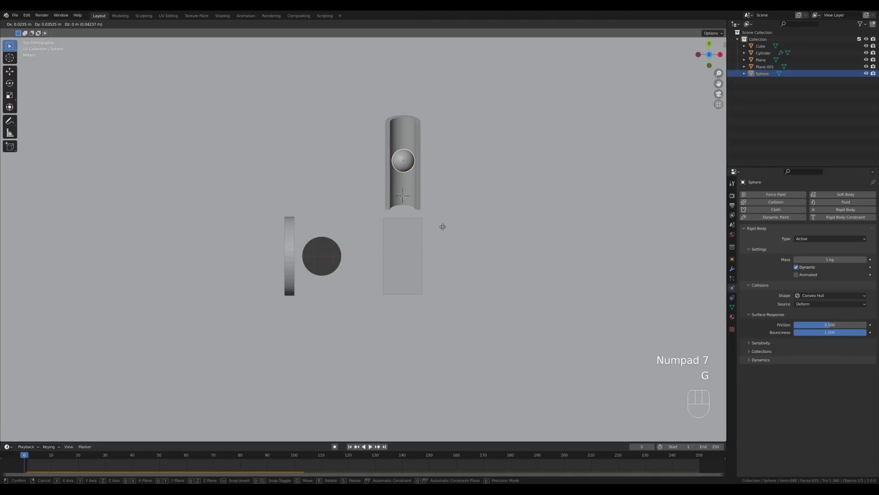
{"action": "key", "text": "y"}
{"action": "left_click", "coordinate": [443, 200]}
{"action": "middle_click_drag", "start_coordinate": [443, 200], "coordinate": [488, 112]}
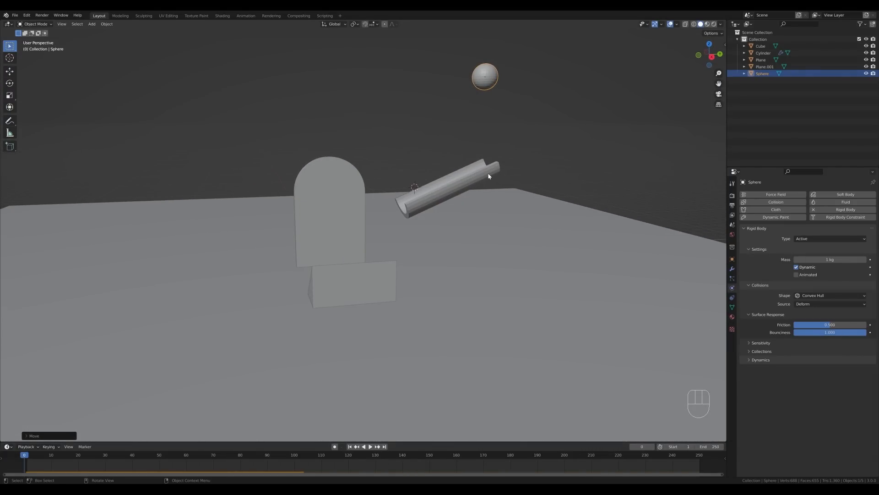
Step: Adjust the wedge's rigid body Bounciness and play the simulation to check how the sphere rebounds off the door
{"action": "middle_click_drag", "start_coordinate": [410, 255], "coordinate": [496, 246]}
{"action": "left_click", "coordinate": [393, 288]}
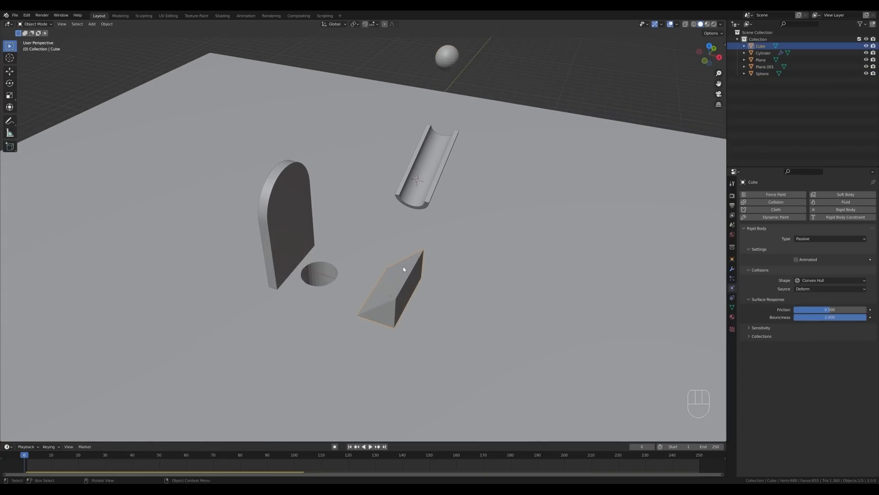
{"action": "left_click_drag", "start_coordinate": [806, 316], "coordinate": [827, 316]}
{"action": "key", "text": "space"}
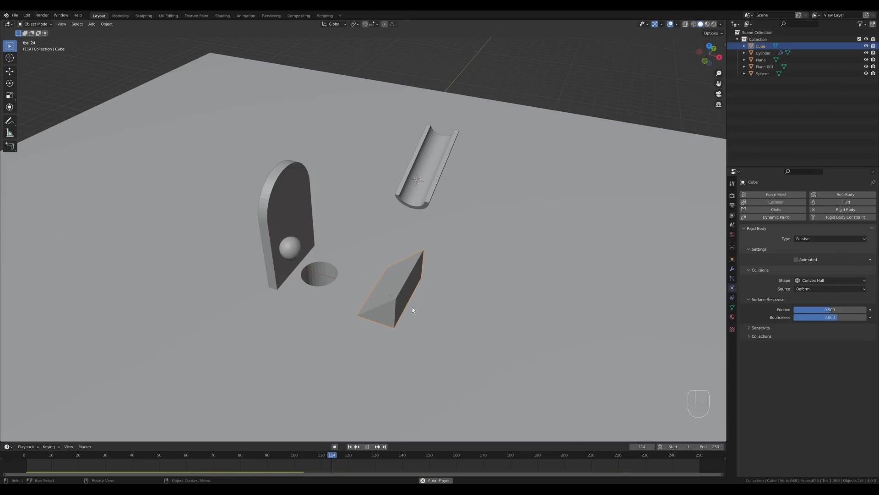
{"action": "key", "text": "space"}
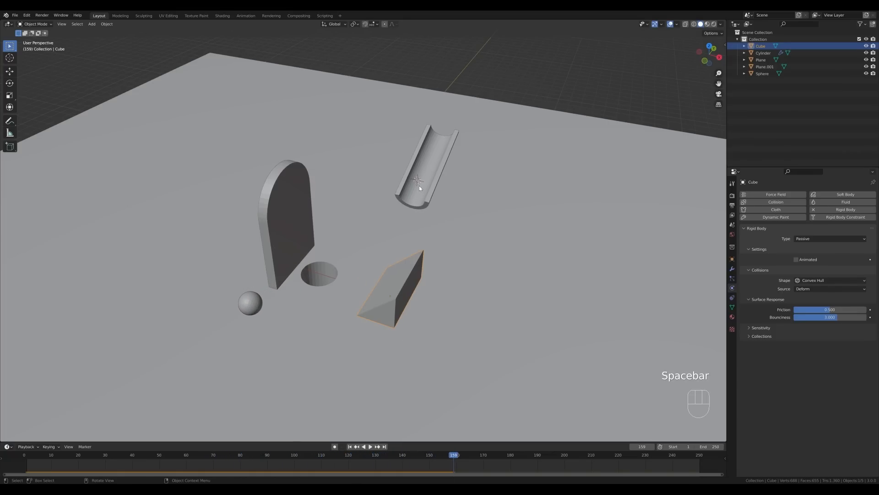
Step: Move the half-pipe trough about 0.77 m along the Y axis and replay the simulation from the start
{"action": "left_click", "coordinate": [429, 187]}
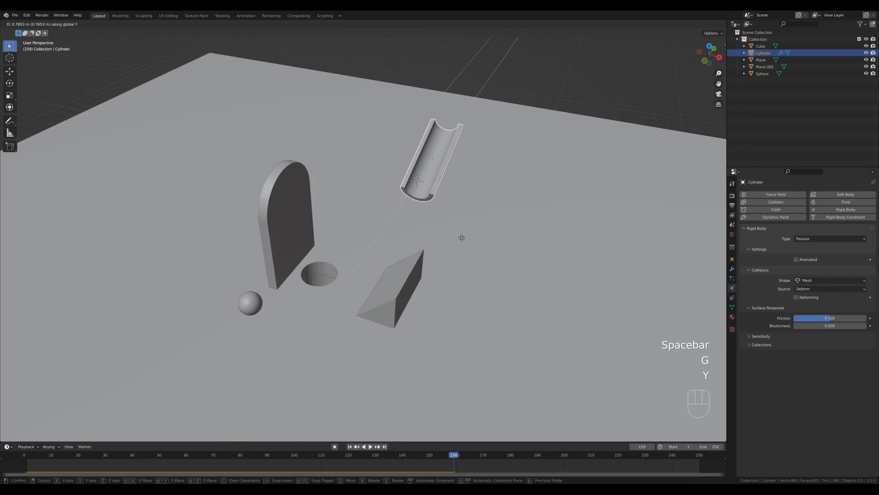
{"action": "left_click", "coordinate": [461, 237]}
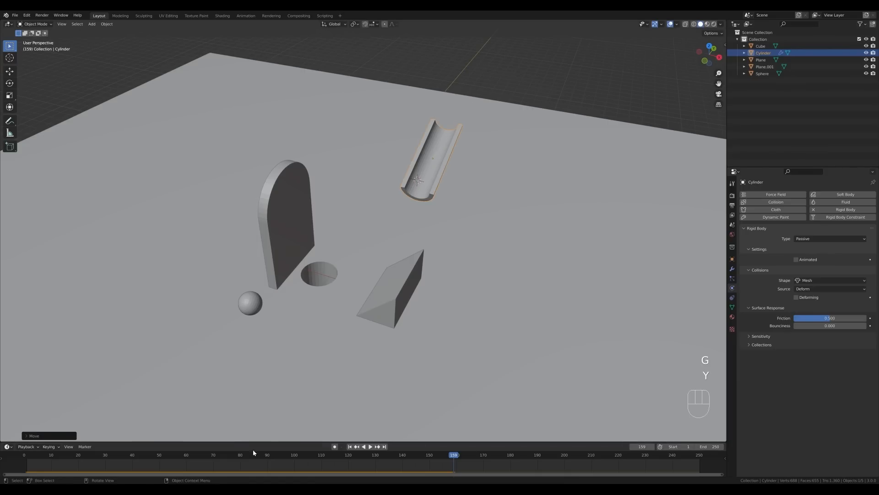
{"action": "key", "text": "shift+Left"}
{"action": "key", "text": "space"}
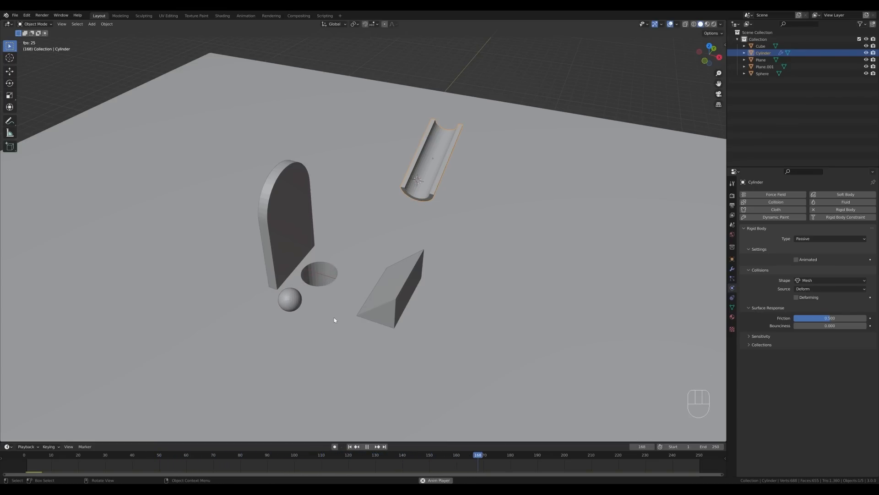
{"action": "key", "text": "space"}
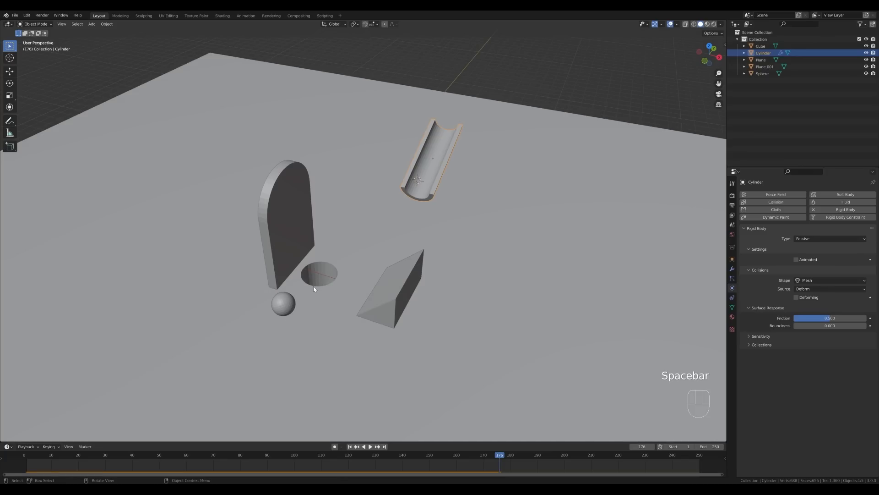
Step: Select the hole's wall faces in the ground mesh and scale them by about 1.3 in X and Y only
{"action": "left_click", "coordinate": [332, 298]}
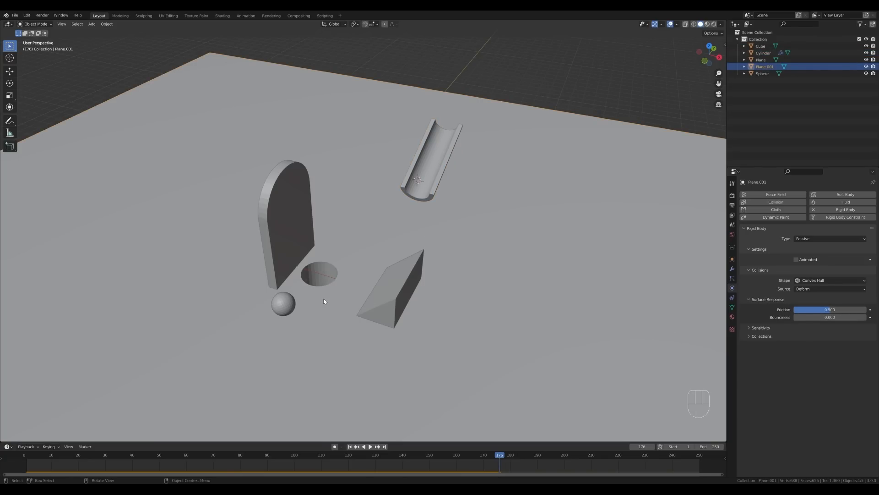
{"action": "key", "text": "Tab"}
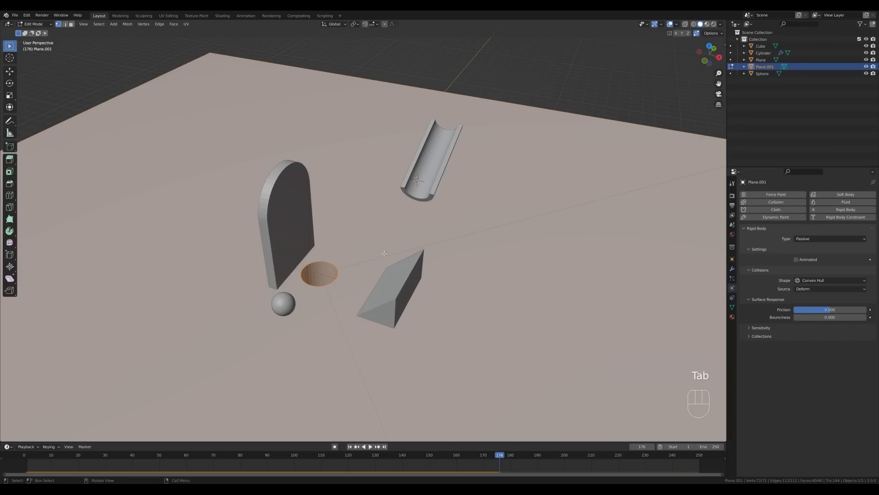
{"action": "key", "text": "3"}
{"action": "left_click", "coordinate": [320, 273], "text": "alt"}
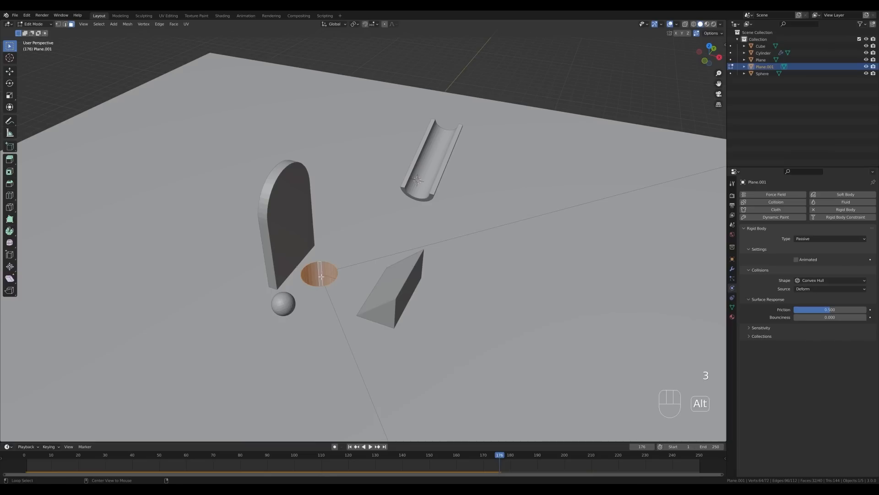
{"action": "key", "text": "s"}
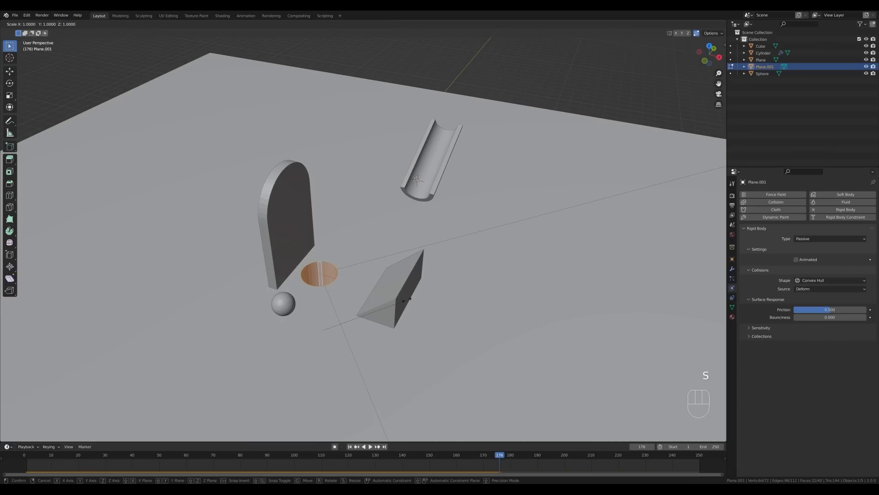
{"action": "key", "text": "shift+z"}
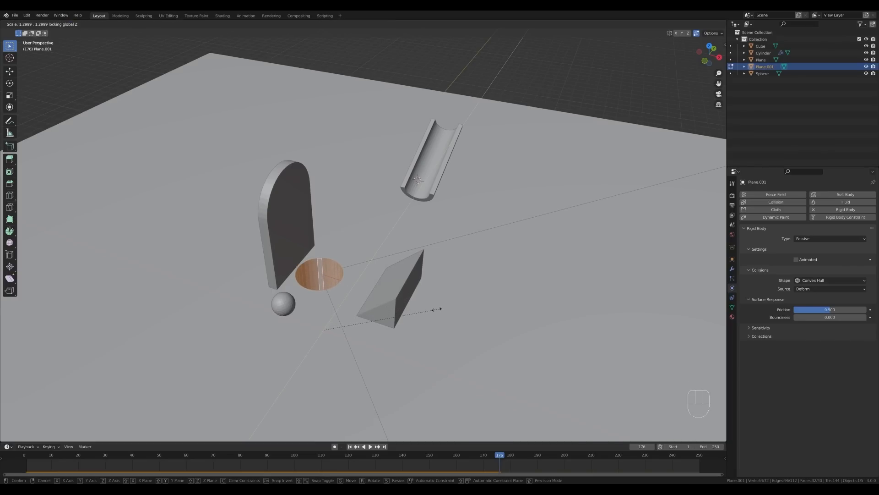
{"action": "left_click", "coordinate": [437, 309]}
Step: Shift the hole slightly along the X axis toward the wedge and return to Object Mode
{"action": "key", "text": "g"}
{"action": "key", "text": "x"}
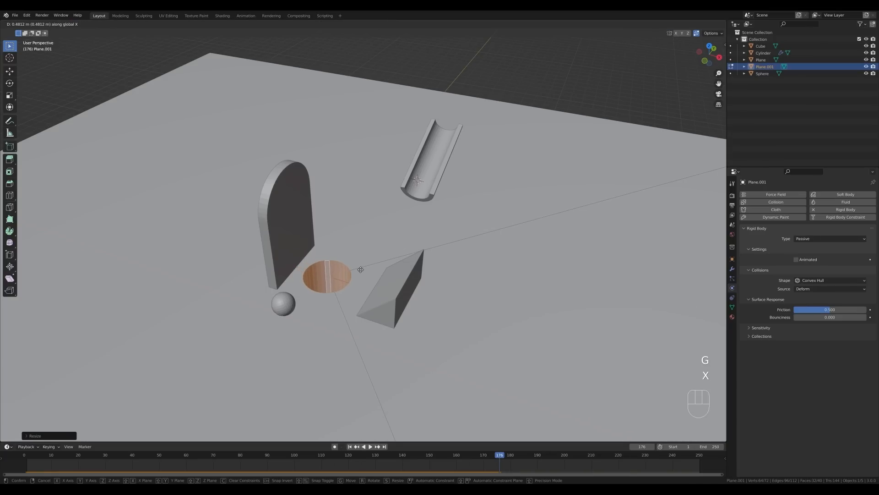
{"action": "left_click", "coordinate": [358, 270]}
{"action": "key", "text": "Tab"}
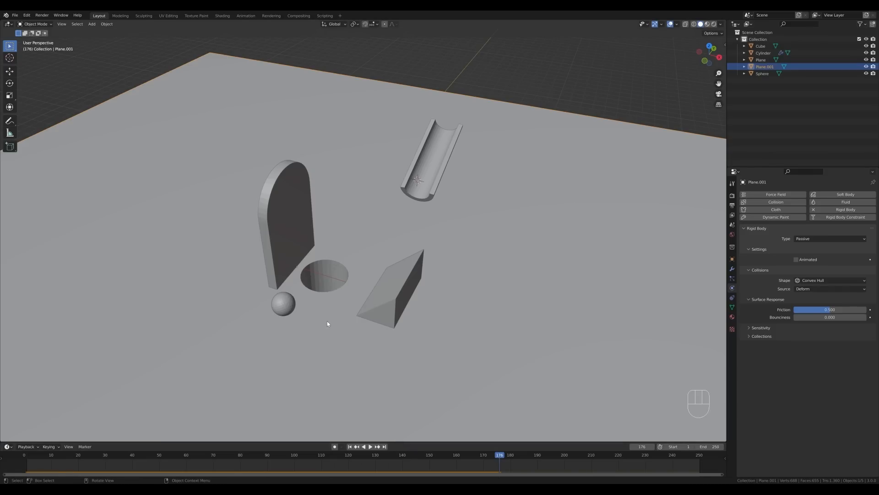
Step: Replay the simulation from the start and orbit around to check how the sphere meets the enlarged hole
{"action": "left_click_drag", "start_coordinate": [377, 456], "coordinate": [2, 467]}
{"action": "key", "text": "space"}
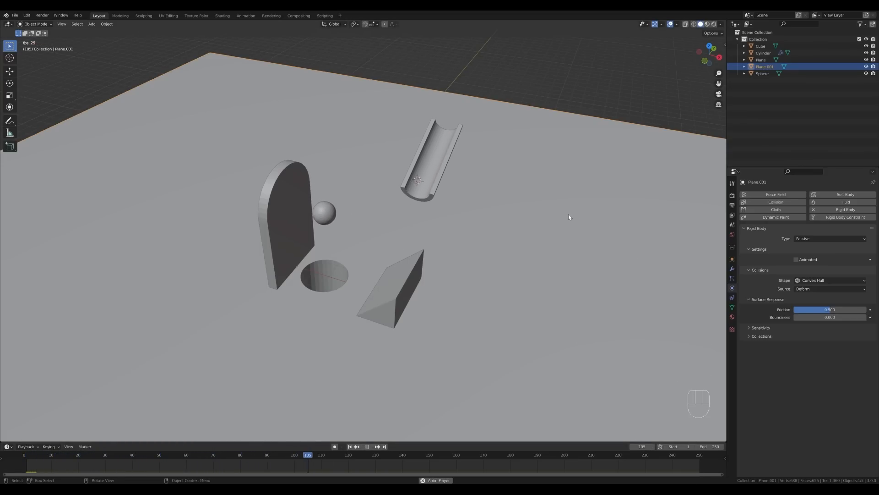
{"action": "key", "text": "space"}
{"action": "middle_click_drag", "start_coordinate": [551, 206], "coordinate": [443, 296]}
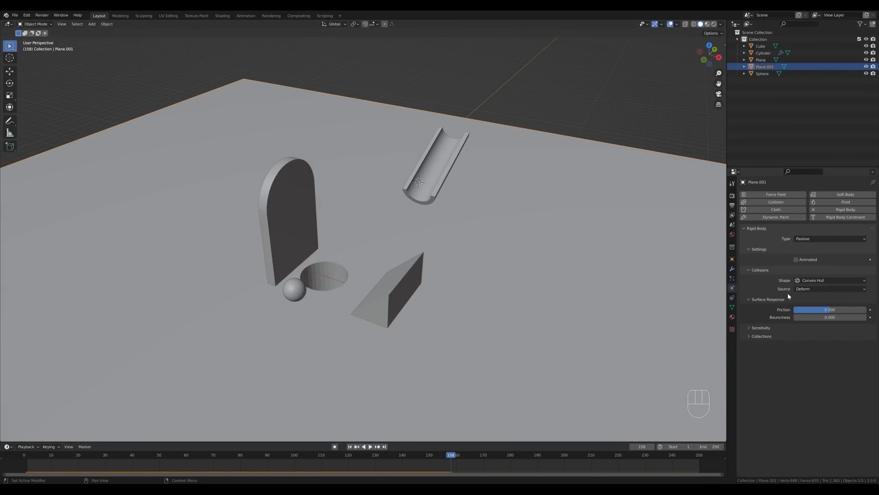
Step: Set the ground's rigid body collision shape to Mesh and replay the simulation to check the sphere at the hole
{"action": "left_click", "coordinate": [813, 281]}
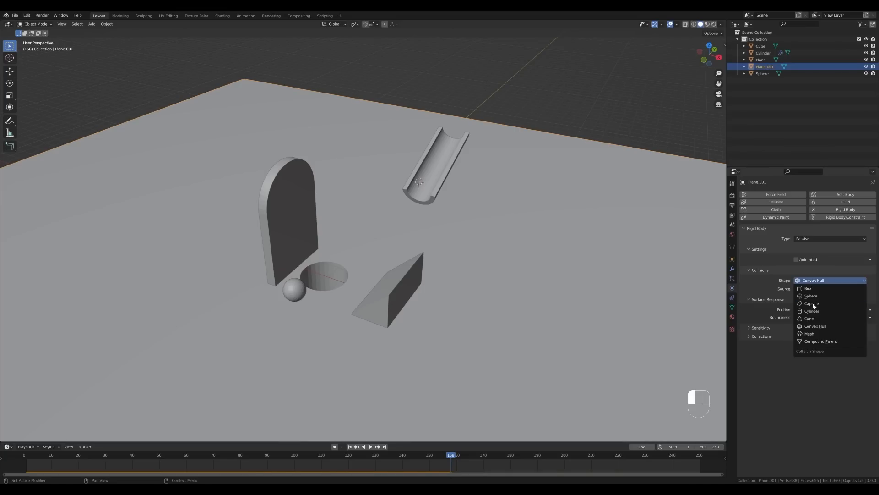
{"action": "left_click", "coordinate": [810, 333]}
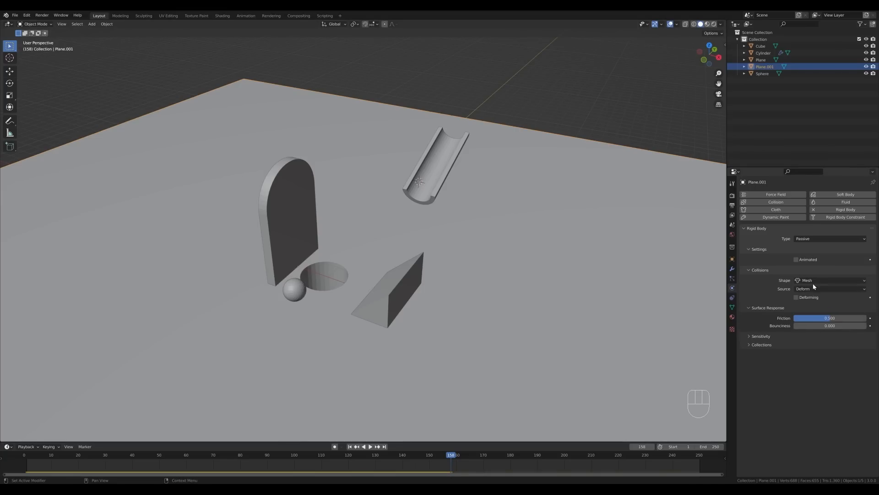
{"action": "left_click_drag", "start_coordinate": [445, 461], "coordinate": [28, 475]}
{"action": "key", "text": "space"}
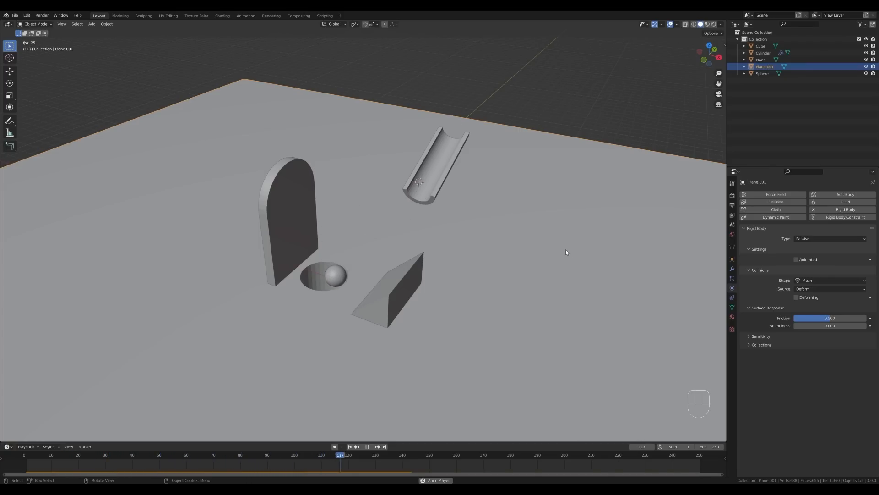
{"action": "key", "text": "space"}
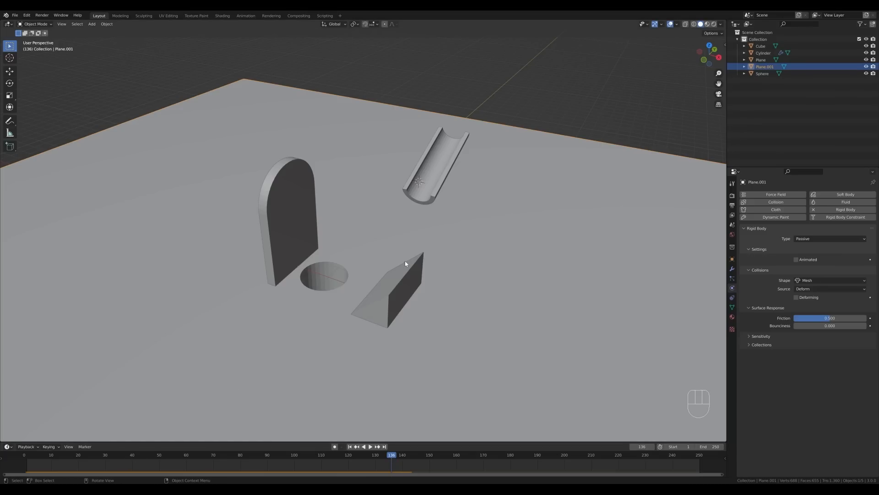
Step: Create a TrueIsocam isometric camera and set its Orthographic Scale to 16
{"action": "key", "text": "n"}
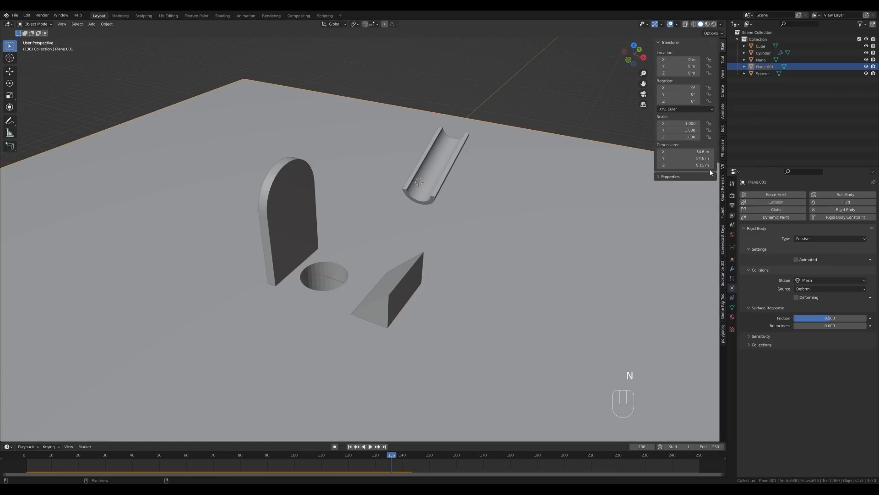
{"action": "left_click", "coordinate": [723, 145]}
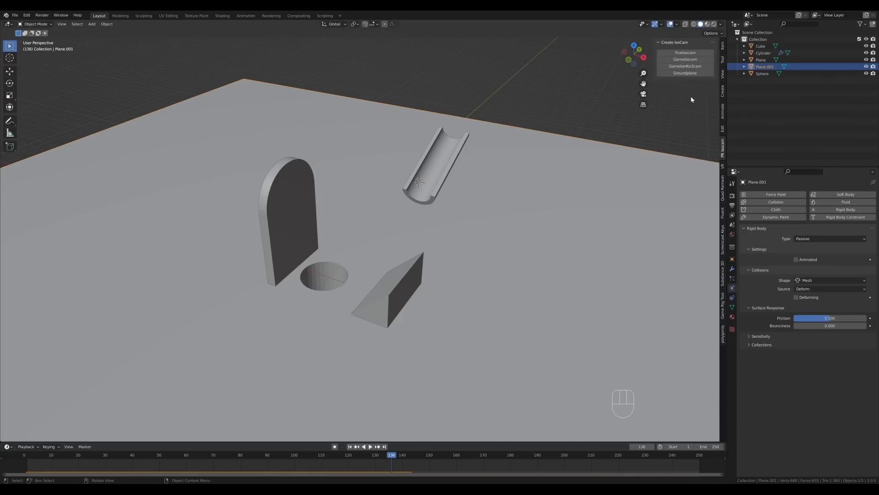
{"action": "left_click", "coordinate": [684, 53]}
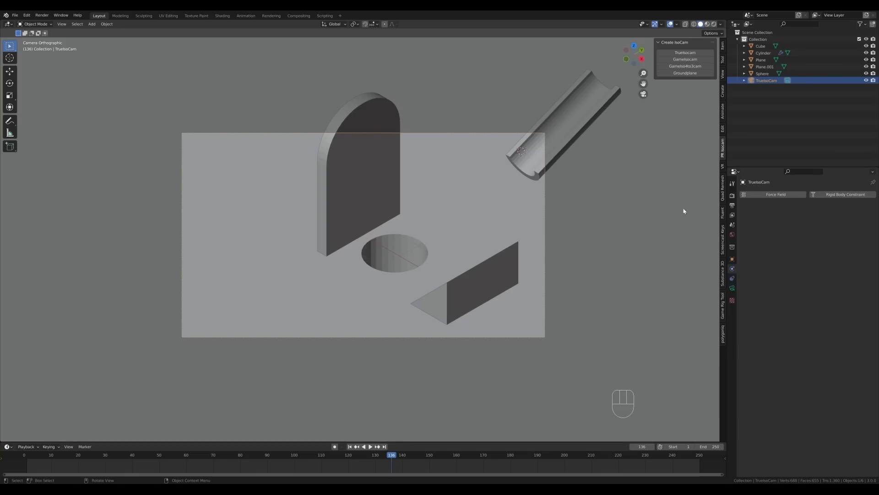
{"action": "left_click", "coordinate": [732, 288]}
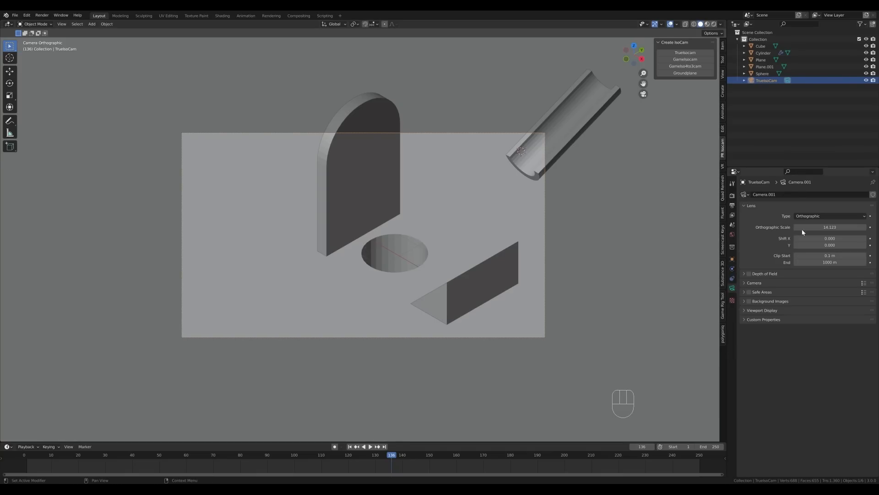
{"action": "left_click", "coordinate": [824, 226]}
{"action": "type", "text": "16"}
{"action": "key", "text": "Return"}
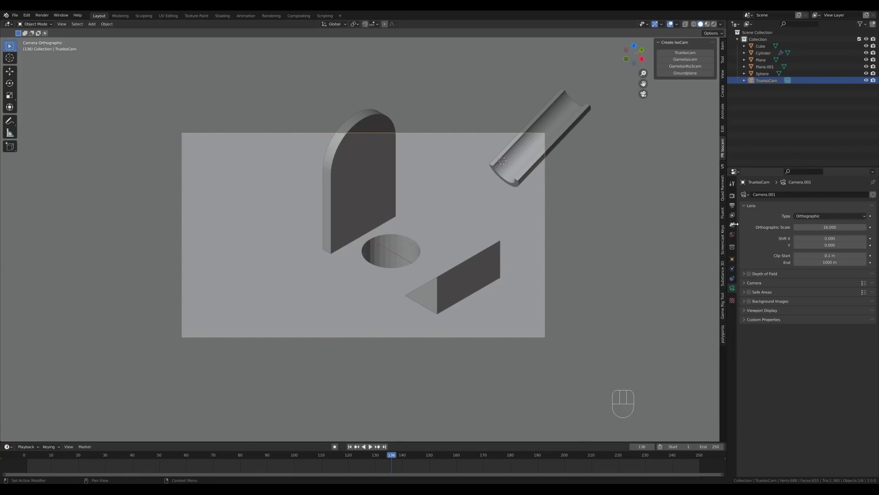
Step: Set the render resolution to 1600 by 1200 px
{"action": "left_click", "coordinate": [732, 205]}
{"action": "left_click", "coordinate": [843, 203]}
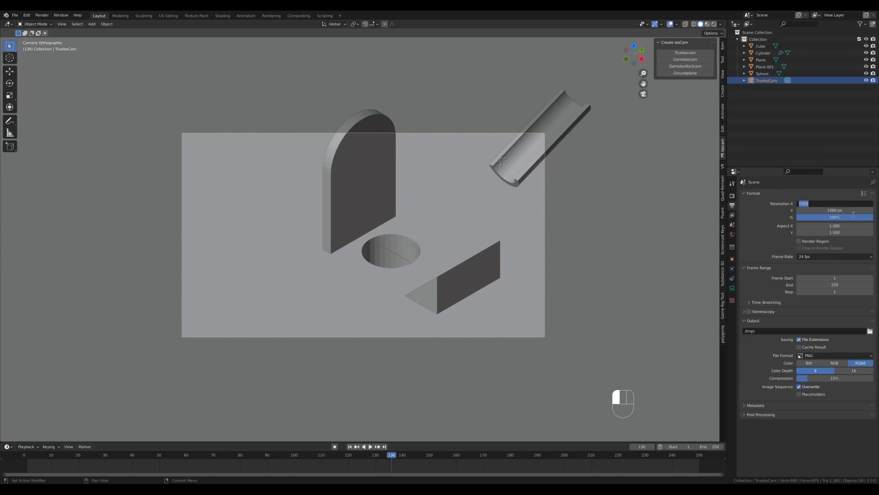
{"action": "type", "text": "1600"}
{"action": "left_click", "coordinate": [853, 210]}
{"action": "type", "text": "1200"}
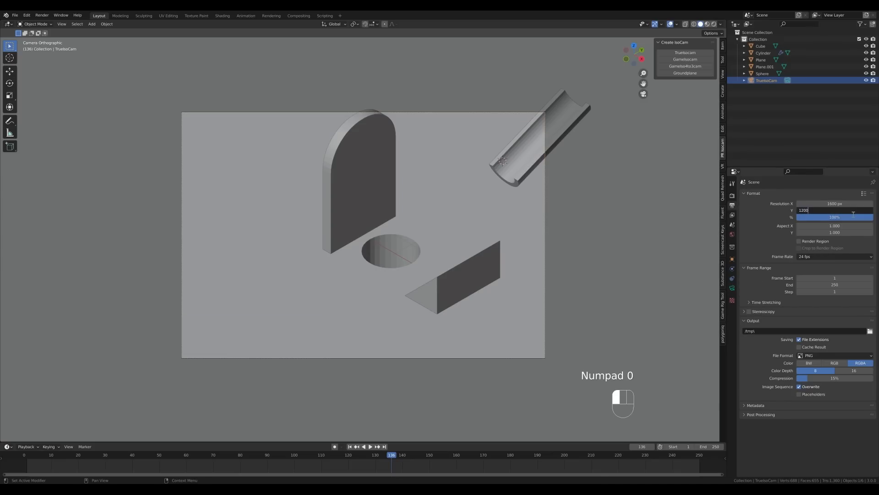
{"action": "key", "text": "Return"}
Step: Move the isometric camera to center the door, hole, wedge and trough in frame, and set its Orthographic Scale to 18
{"action": "key", "text": "g"}
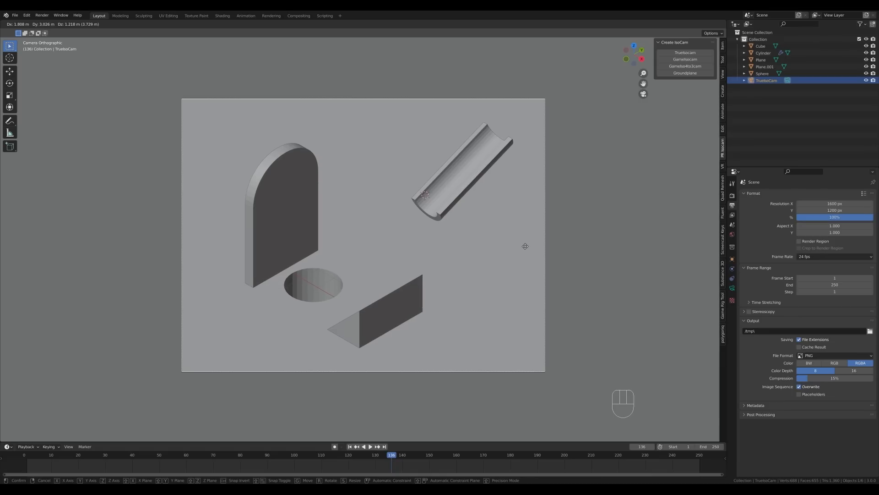
{"action": "left_click", "coordinate": [524, 245]}
{"action": "left_click", "coordinate": [732, 288]}
{"action": "left_click", "coordinate": [854, 226]}
{"action": "type", "text": "18"}
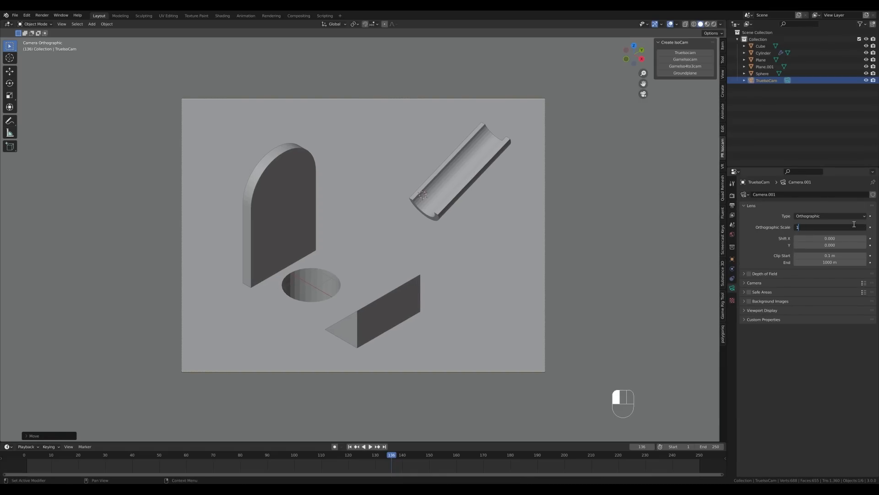
{"action": "key", "text": "Return"}
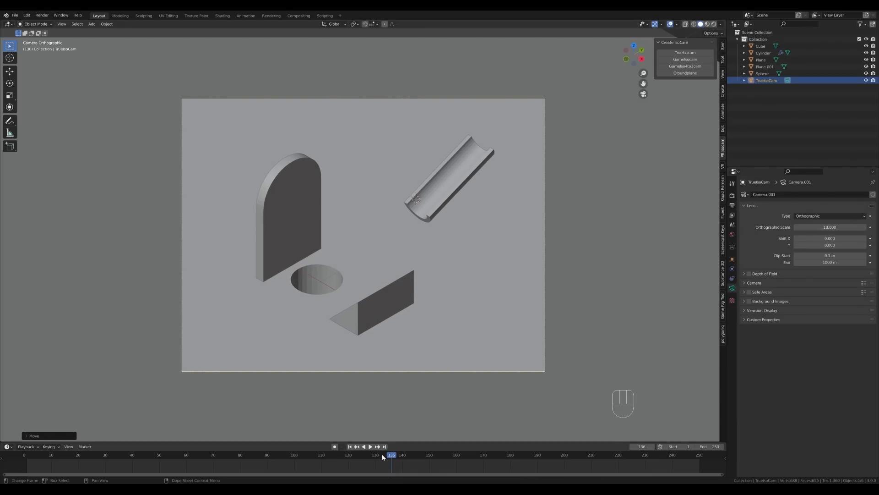
Step: At frame 0, raise the sphere about 1.7 m along the Z axis so it starts outside the camera frame
{"action": "left_click_drag", "start_coordinate": [382, 455], "coordinate": [23, 455]}
{"action": "left_click", "coordinate": [463, 88]}
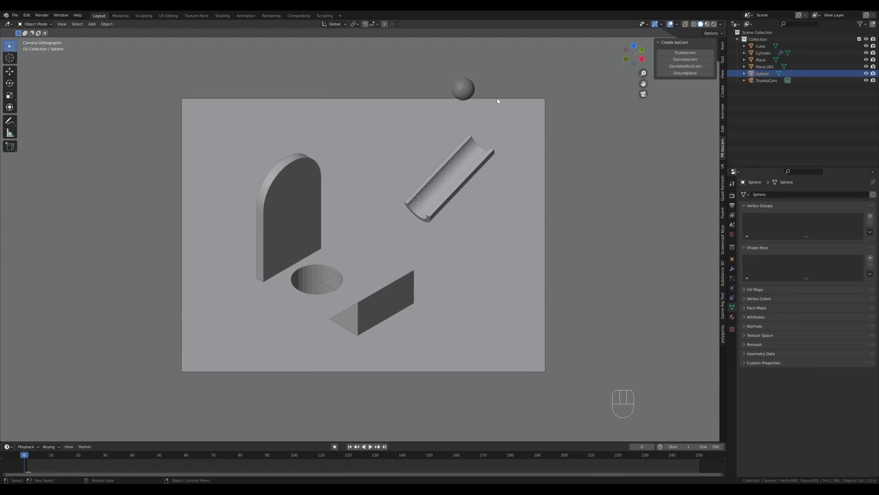
{"action": "key", "text": "g"}
{"action": "key", "text": "z"}
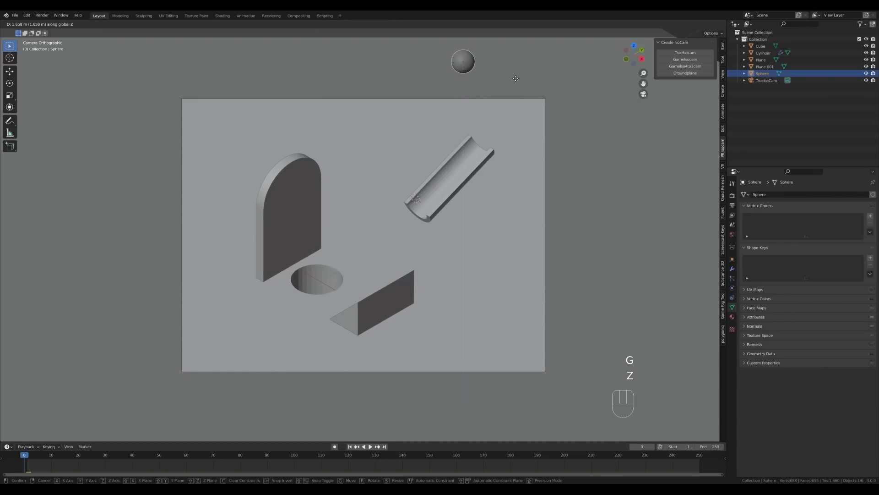
{"action": "left_click", "coordinate": [516, 76]}
Step: Play the simulation in a wider camera view to check the sphere's path from its raised starting height
{"action": "scroll", "coordinate": [513, 98], "scroll_direction": "down", "scroll_amount": 4}
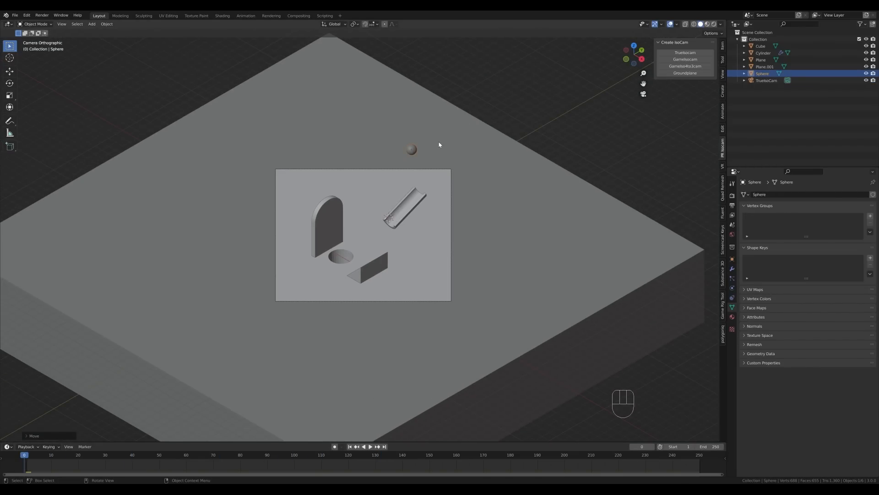
{"action": "key", "text": "space"}
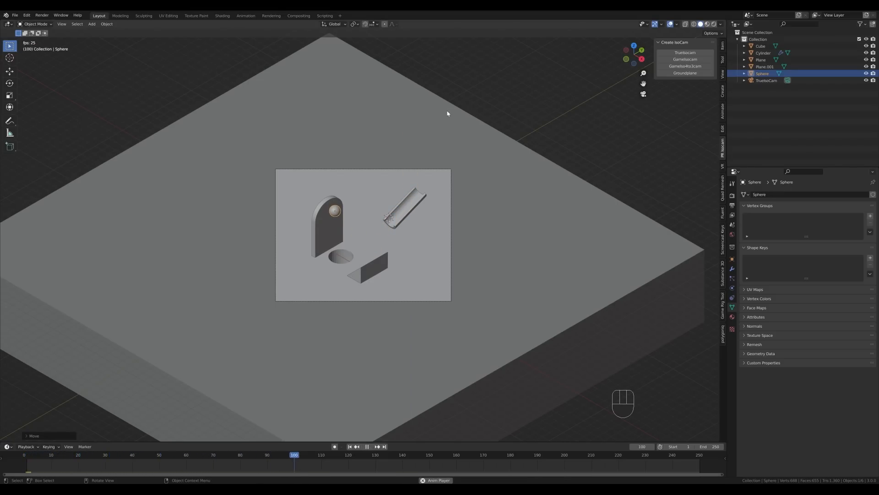
{"action": "key", "text": "space"}
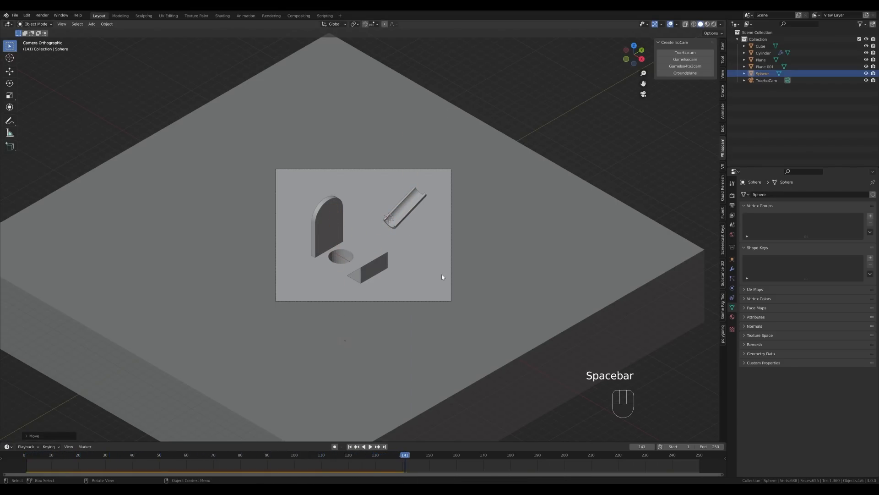
Step: Scrub through the frames around 25 to check when the sphere enters the camera frame
{"action": "mouse_move", "coordinate": [106, 456]}
{"action": "left_mouse_down"}
{"action": "mouse_move", "coordinate": [33, 458]}
{"action": "mouse_move", "coordinate": [92, 457]}
{"action": "left_mouse_up"}
{"action": "key", "text": "space"}
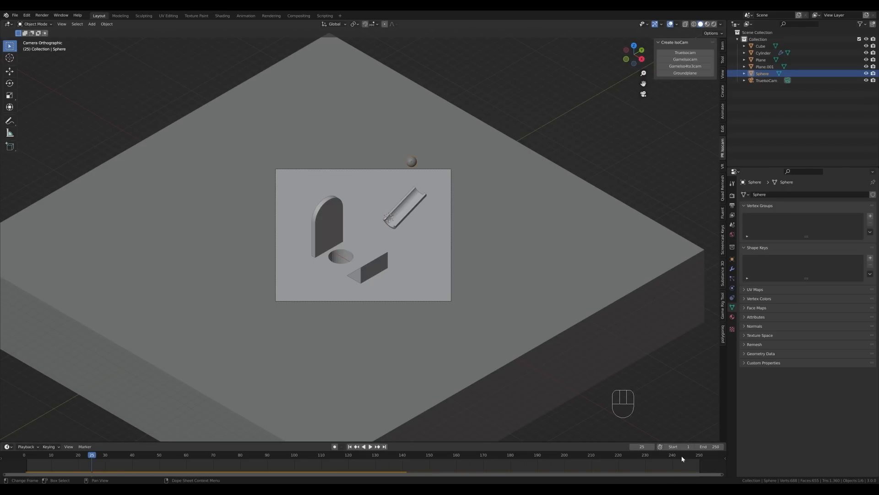
{"action": "key", "text": "Right"}
Step: Bake the scene's Rigid Body World cache over frames 1 to 250
{"action": "left_click", "coordinate": [733, 206]}
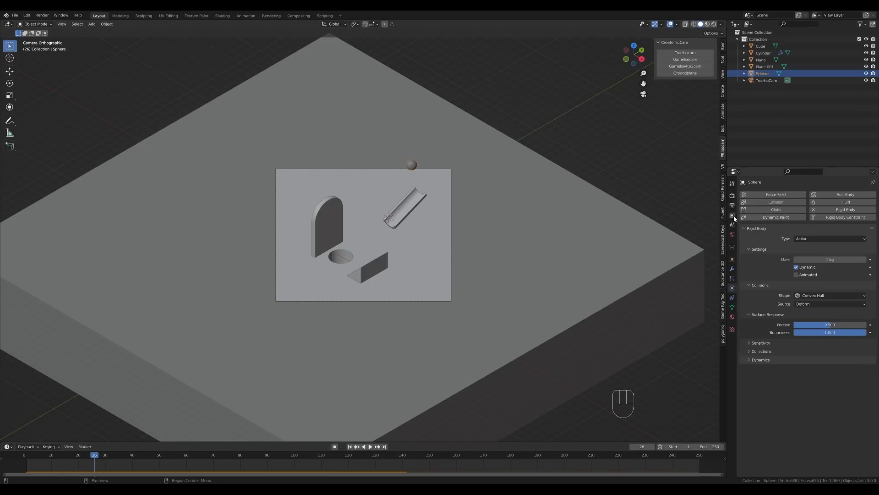
{"action": "left_click", "coordinate": [732, 225]}
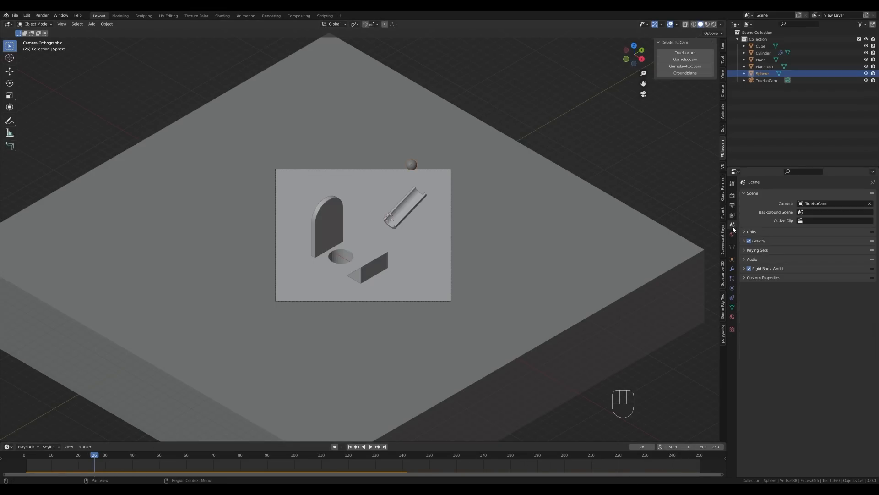
{"action": "left_click", "coordinate": [744, 269]}
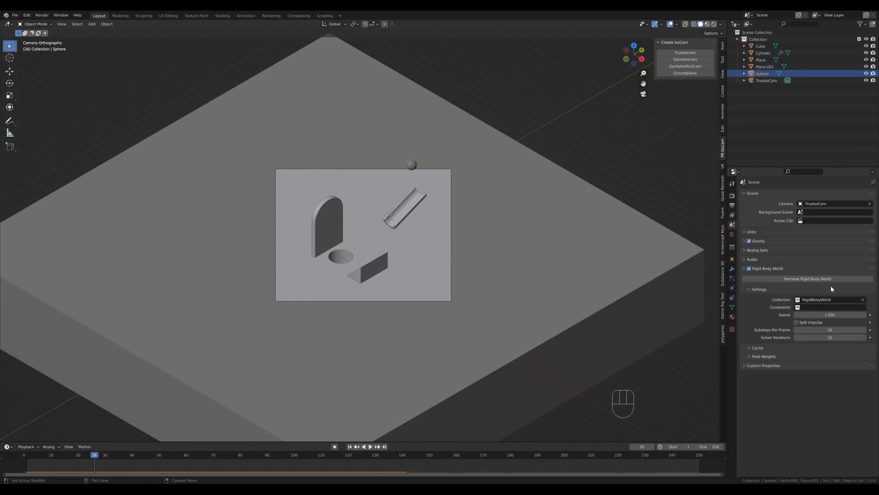
{"action": "left_click", "coordinate": [757, 349]}
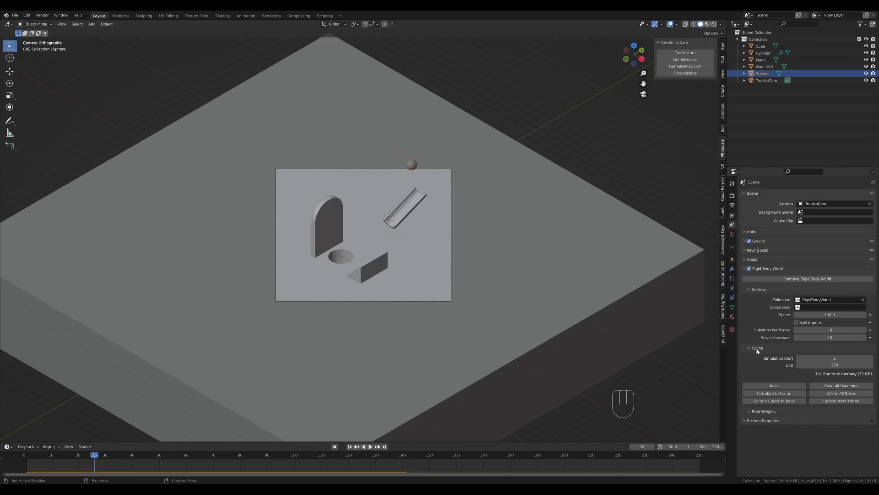
{"action": "left_click", "coordinate": [774, 386]}
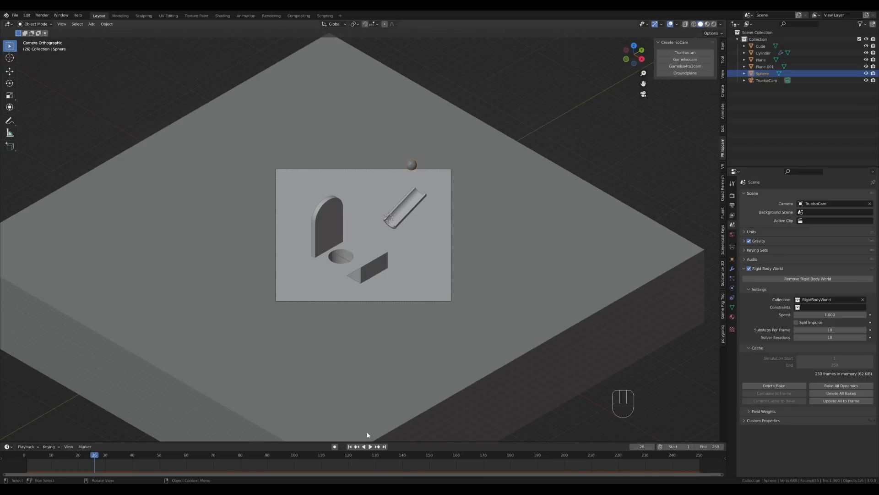
Step: Test the baked simulation by playing it with the wedge moved out of the camera frame, and undo the wedge's move
{"action": "left_click", "coordinate": [374, 271]}
{"action": "key", "text": "g"}
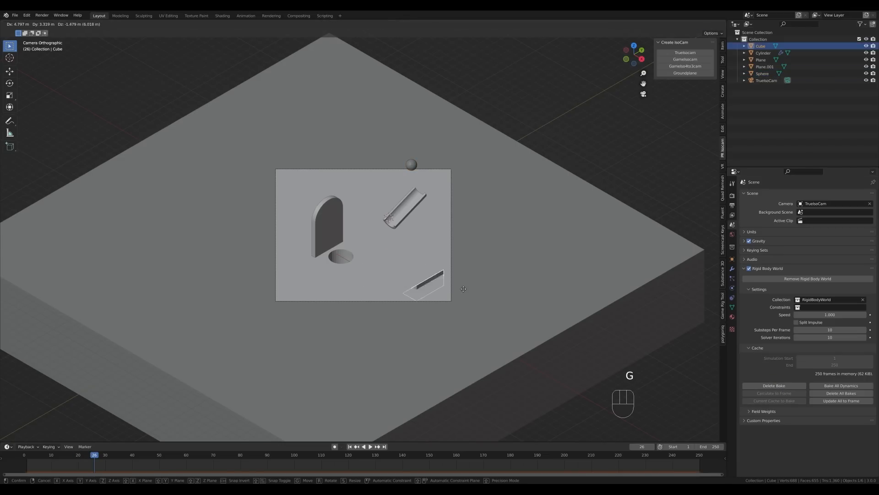
{"action": "left_click", "coordinate": [491, 278]}
{"action": "key", "text": "space"}
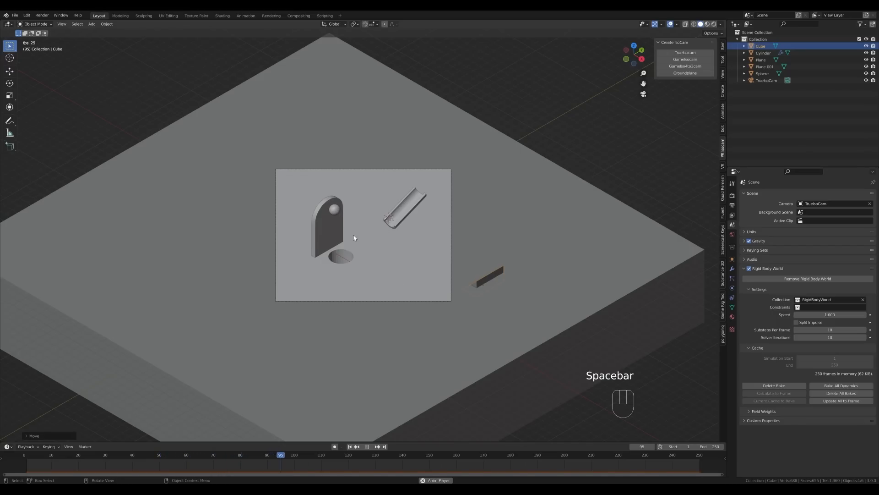
{"action": "key", "text": "space"}
{"action": "left_click", "coordinate": [269, 458]}
{"action": "left_click_drag", "start_coordinate": [269, 458], "coordinate": [27, 458]}
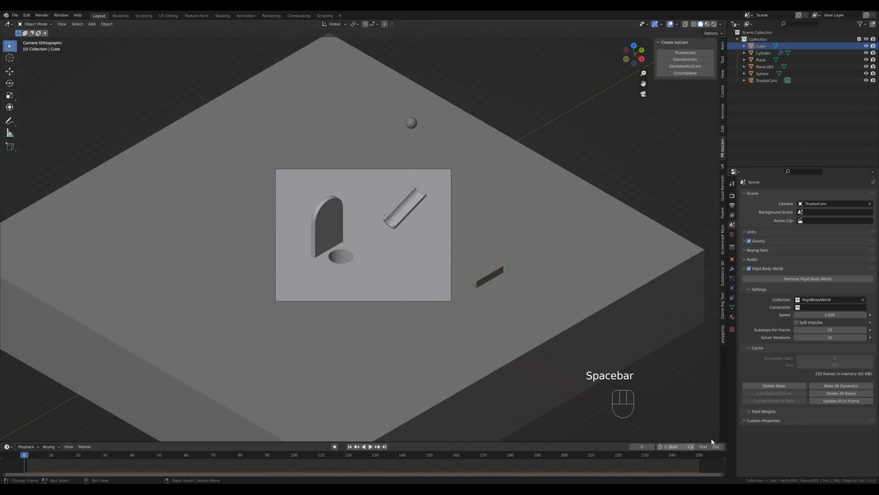
{"action": "key", "text": "ctrl+z"}
{"action": "key", "text": "ctrl+z"}
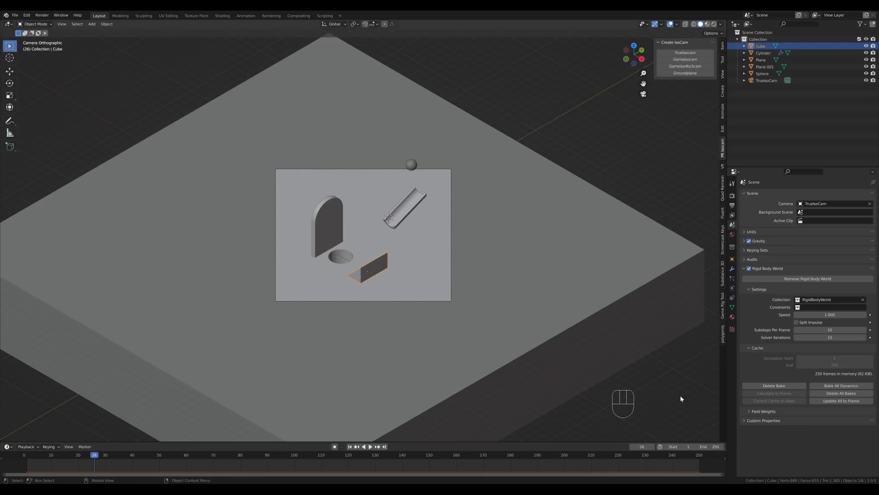
Step: Set the animation's start frame to 25 and its end frame to 126
{"action": "left_click", "coordinate": [681, 447]}
{"action": "type", "text": "25"}
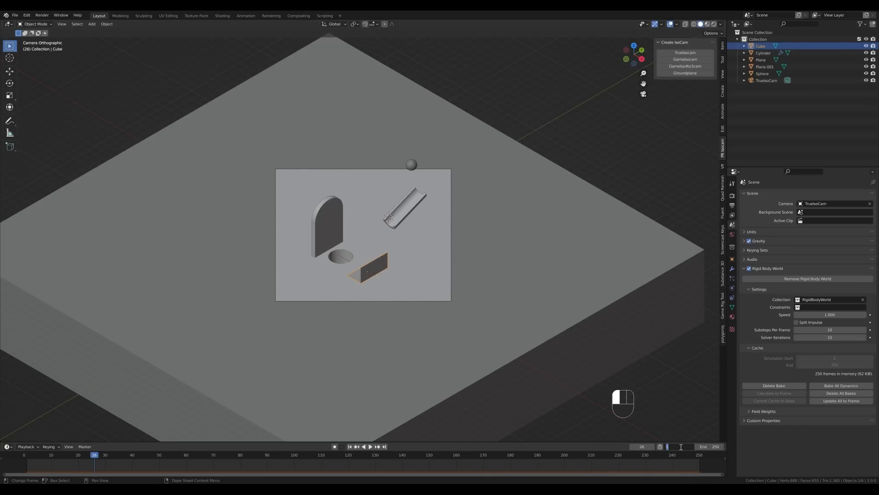
{"action": "key", "text": "Return"}
{"action": "left_click_drag", "start_coordinate": [93, 459], "coordinate": [364, 457]}
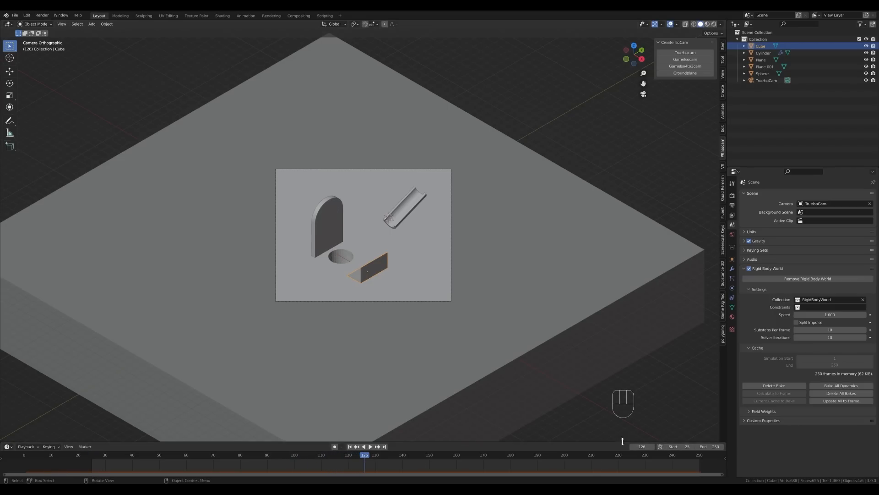
{"action": "left_click", "coordinate": [708, 446]}
{"action": "type", "text": "126"}
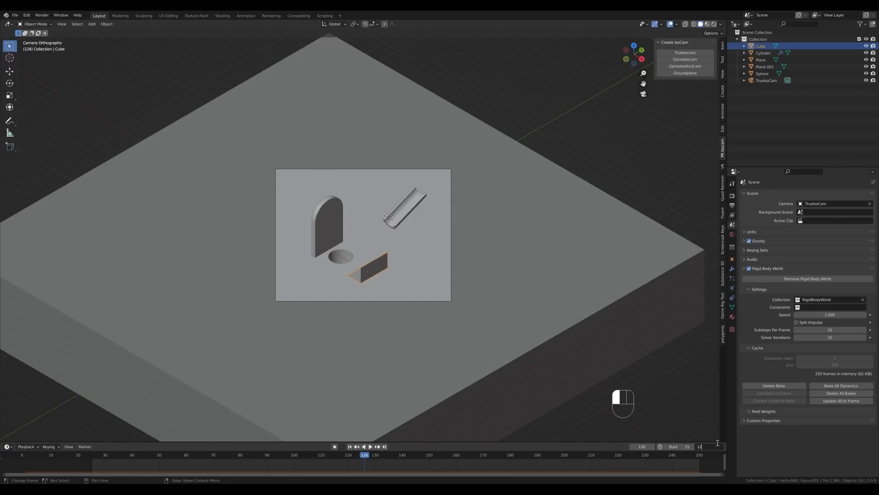
{"action": "key", "text": "Return"}
Step: Play the shortened frame range in a closer camera view to check the sphere's looping motion
{"action": "key", "text": "space"}
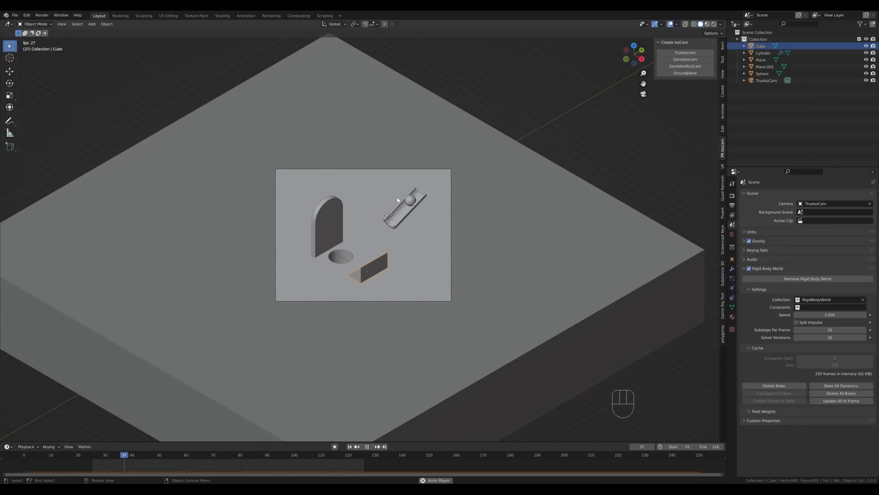
{"action": "scroll", "coordinate": [393, 287], "scroll_direction": "up", "scroll_amount": 4}
{"action": "key", "text": "Escape"}
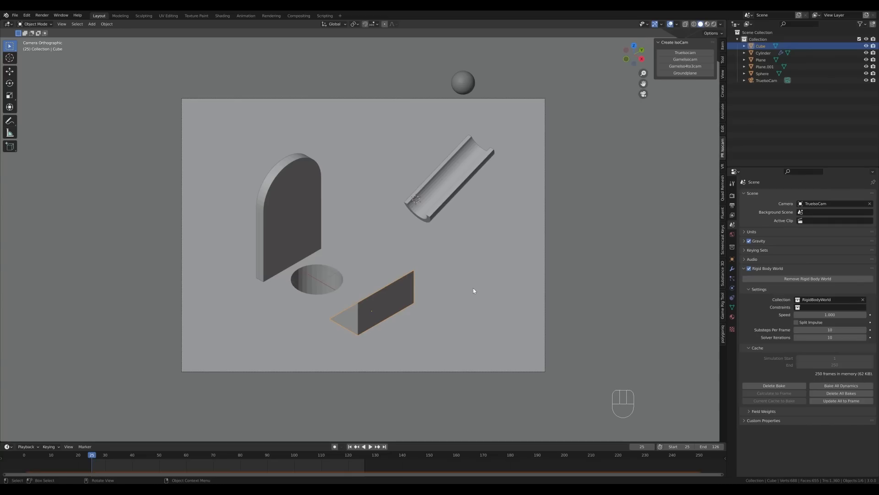
Step: Add a Bevel modifier to the arched door with 2 segments and an amount of 0.04 m
{"action": "left_click", "coordinate": [292, 194]}
{"action": "left_click", "coordinate": [733, 268]}
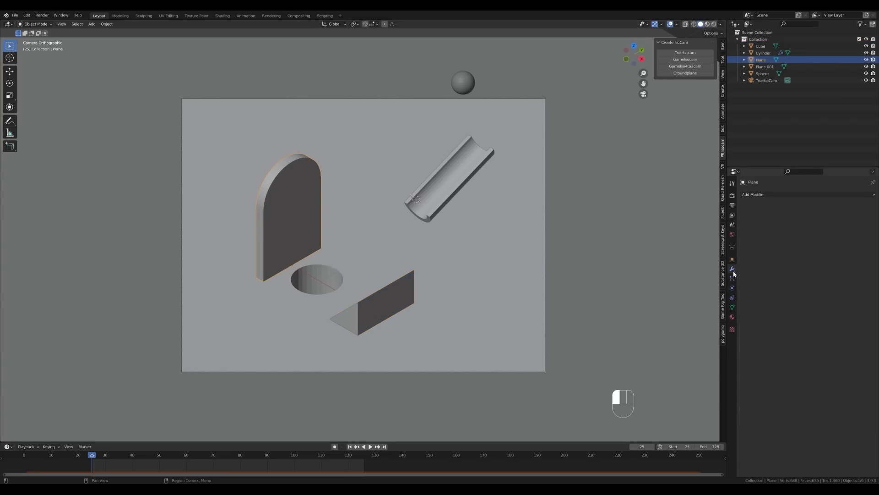
{"action": "left_click", "coordinate": [762, 195]}
{"action": "left_click", "coordinate": [732, 221]}
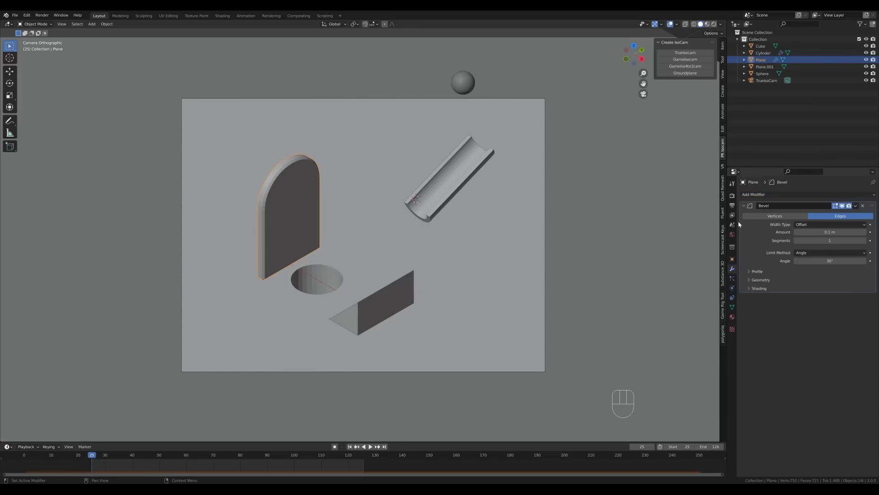
{"action": "left_click", "coordinate": [863, 241]}
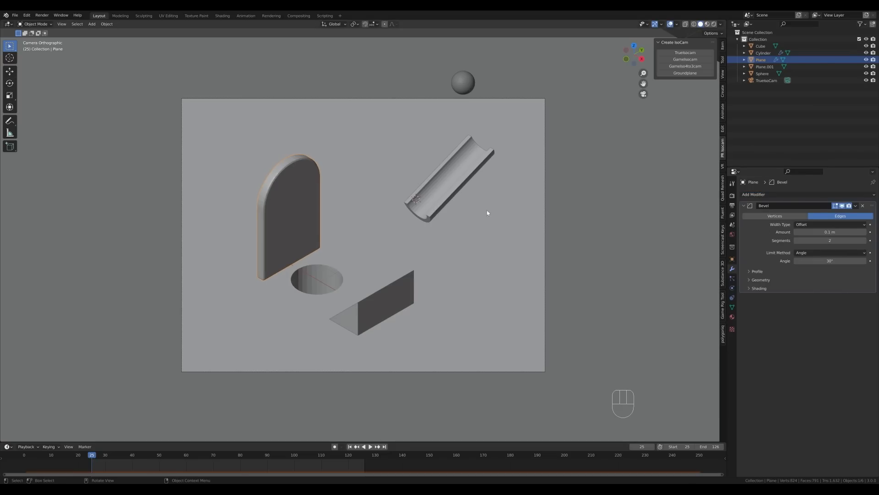
{"action": "scroll", "coordinate": [487, 212], "scroll_direction": "up", "scroll_amount": 3}
{"action": "left_click_drag", "start_coordinate": [830, 232], "coordinate": [804, 232], "text": "shift"}
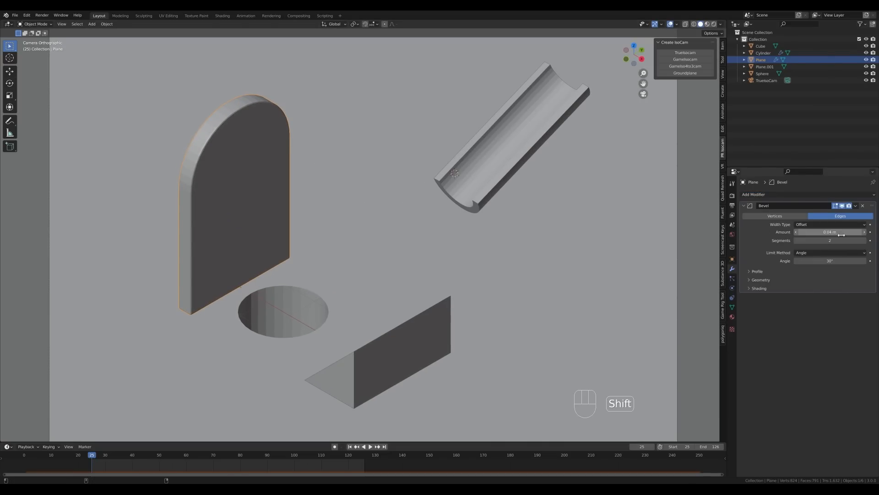
Step: Set the door bevel's outer miter to Arc and enable Harden Normals
{"action": "left_click", "coordinate": [758, 279]}
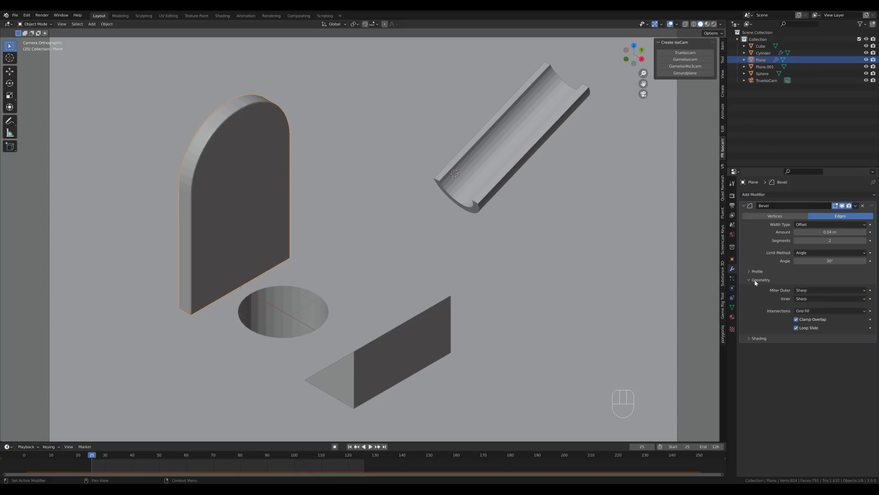
{"action": "left_click", "coordinate": [805, 290]}
{"action": "left_click", "coordinate": [808, 315]}
{"action": "left_click", "coordinate": [759, 338]}
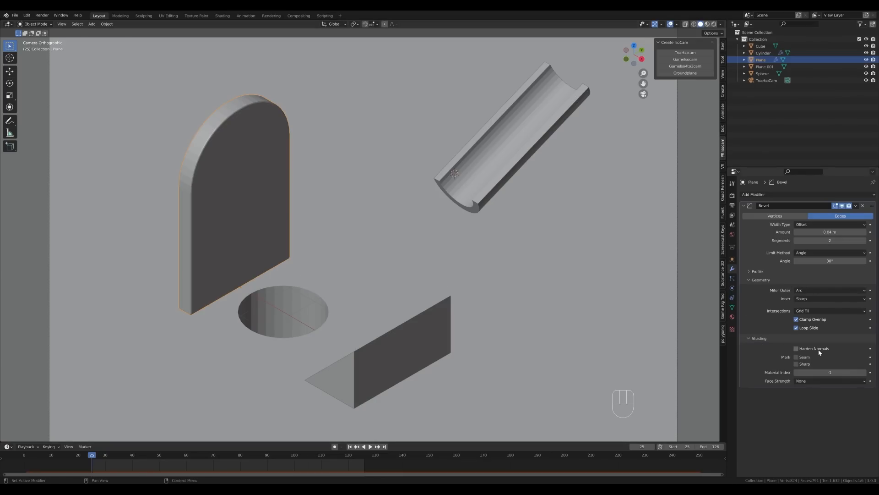
{"action": "left_click", "coordinate": [797, 348]}
{"action": "right_click", "coordinate": [735, 295]}
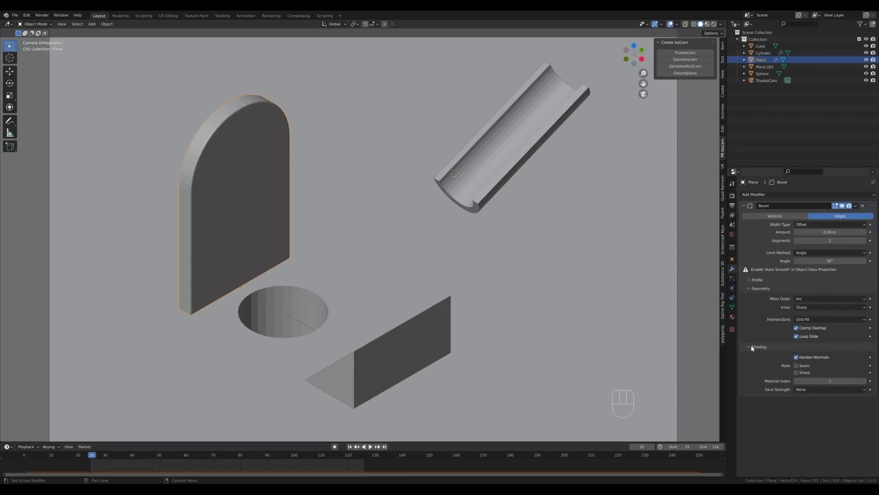
Step: Enable Auto Smooth at 180° in the door's mesh normals and shade the door smooth
{"action": "left_click", "coordinate": [733, 307]}
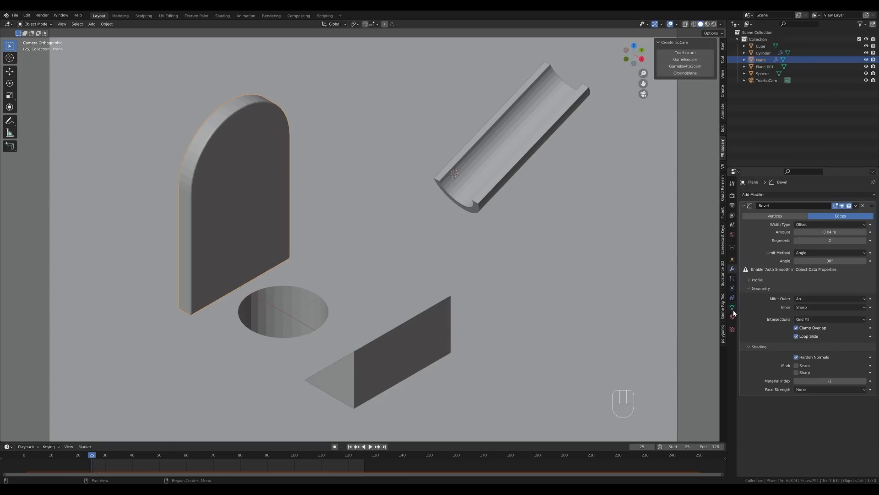
{"action": "left_click", "coordinate": [733, 307]}
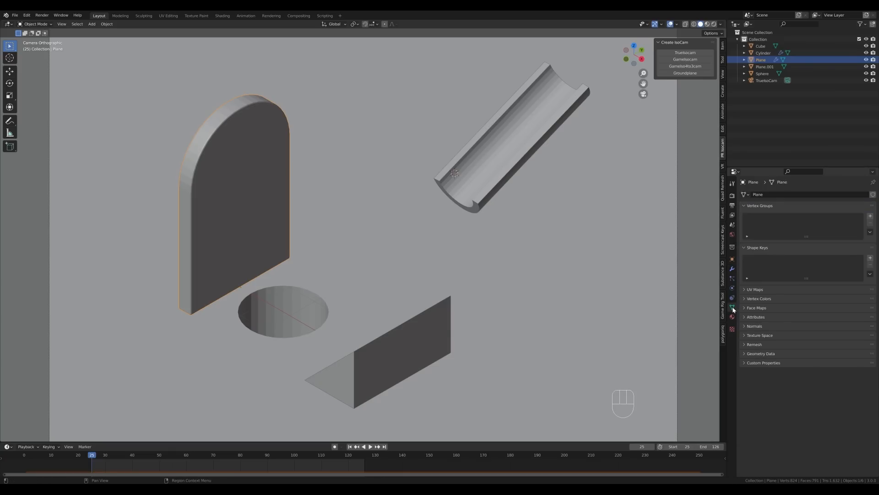
{"action": "left_click", "coordinate": [755, 326]}
{"action": "left_click", "coordinate": [797, 336]}
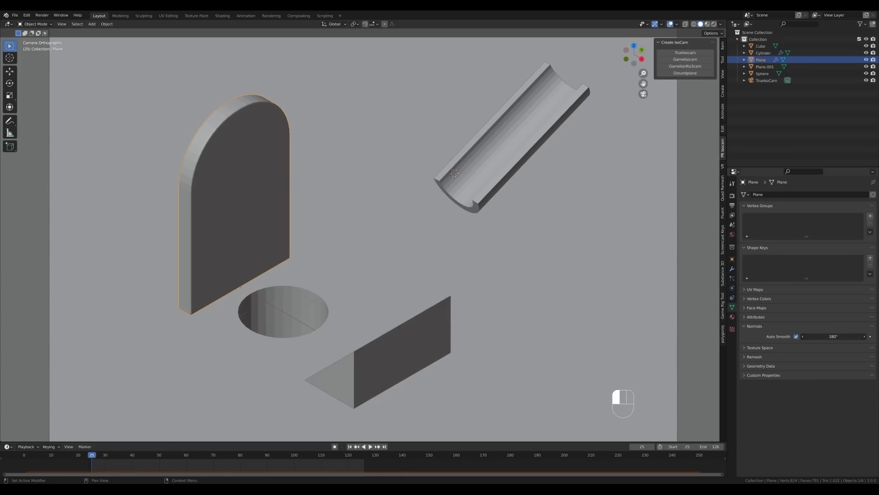
{"action": "right_click", "coordinate": [343, 262]}
{"action": "left_click", "coordinate": [343, 260]}
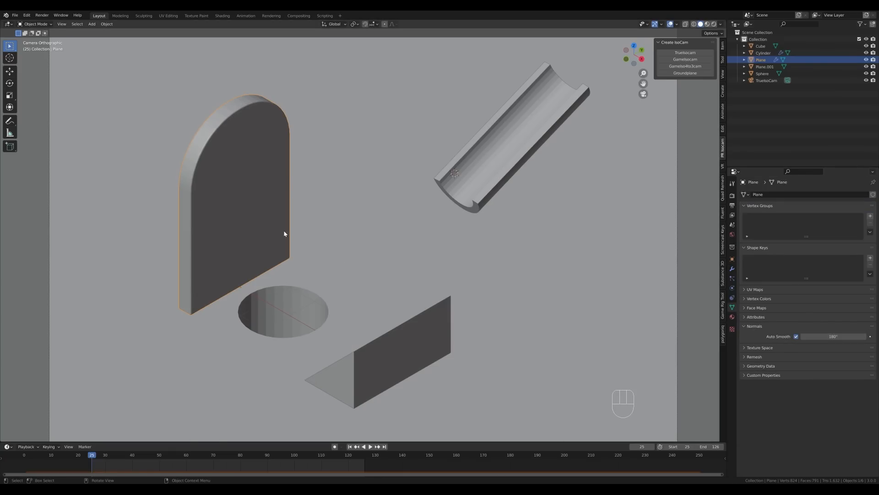
Step: Copy the door's Bevel modifier to the trough, wedge and ground plane, keeping the door as the active object
{"action": "left_click", "coordinate": [521, 141]}
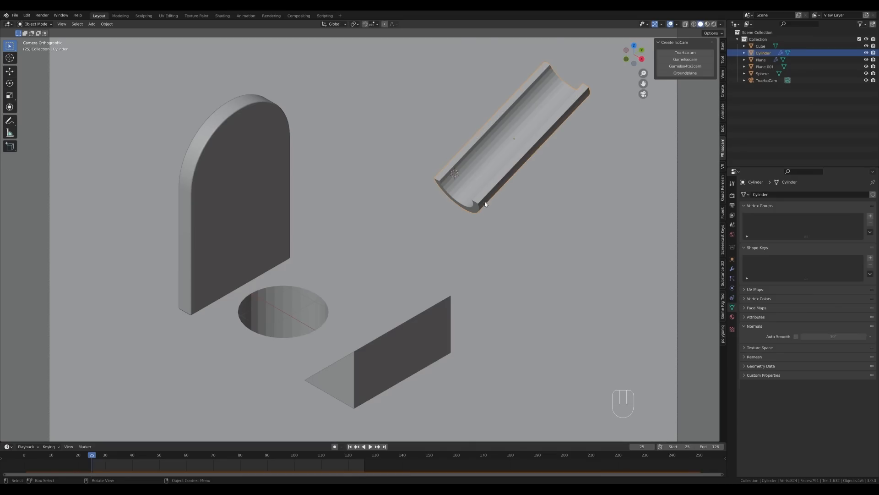
{"action": "left_click", "coordinate": [407, 334], "text": "shift"}
{"action": "left_click", "coordinate": [345, 314], "text": "shift"}
{"action": "scroll", "coordinate": [382, 257], "scroll_direction": "down", "scroll_amount": 4}
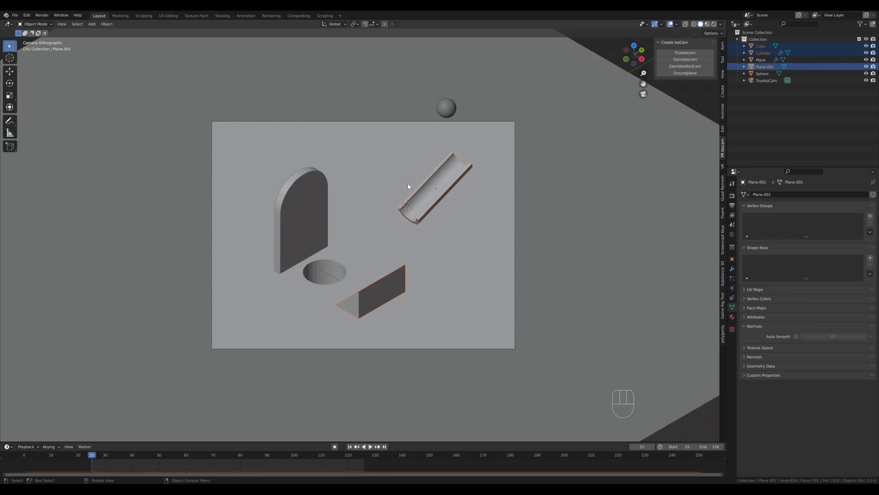
{"action": "scroll", "coordinate": [384, 307], "scroll_direction": "up", "scroll_amount": 4}
{"action": "left_click", "coordinate": [268, 149], "text": "shift"}
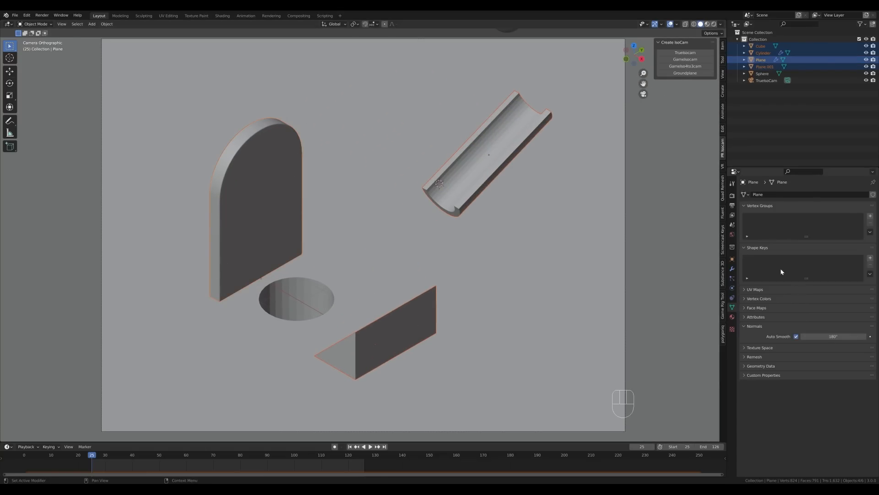
{"action": "left_click", "coordinate": [733, 268]}
{"action": "left_click", "coordinate": [856, 205]}
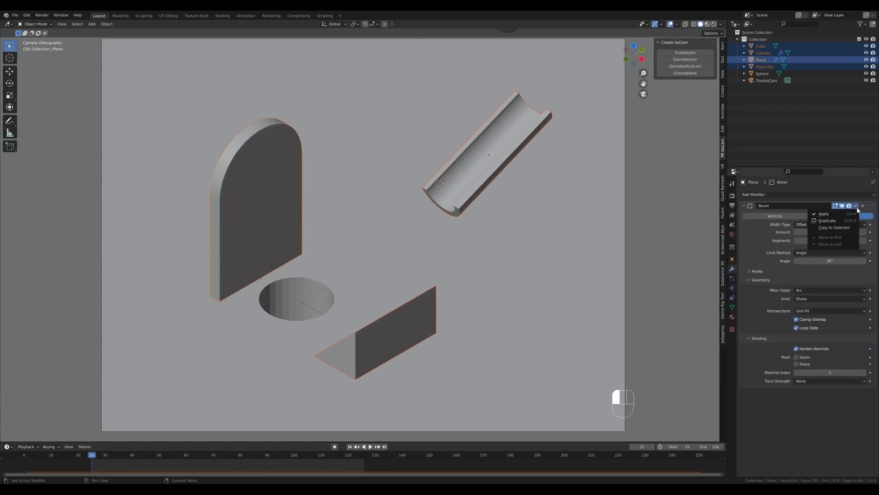
{"action": "left_click", "coordinate": [830, 229]}
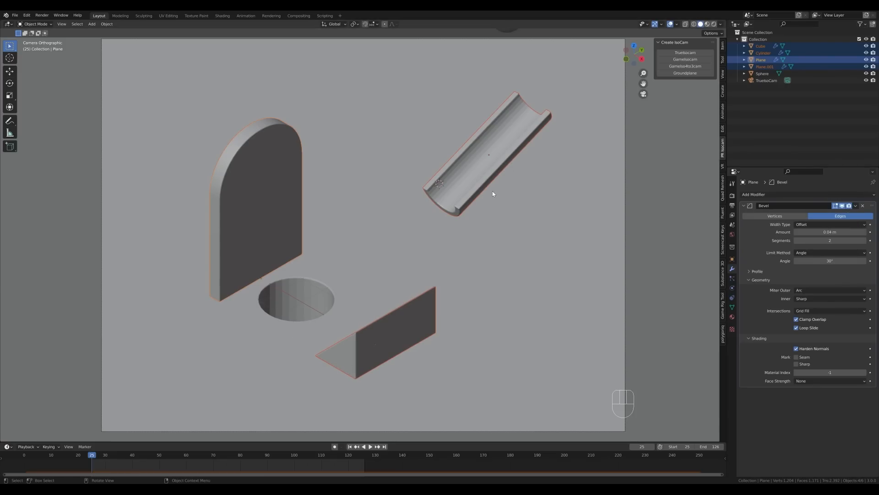
Step: Remove the arched door from the selection and make the trough the active object among those still selected
{"action": "scroll", "coordinate": [493, 194], "scroll_direction": "down", "scroll_amount": 3}
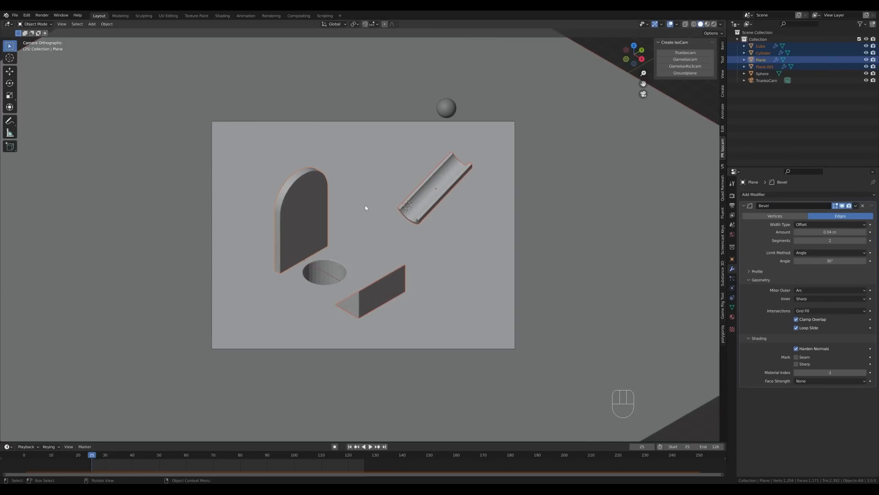
{"action": "key", "text": "ctrl+z"}
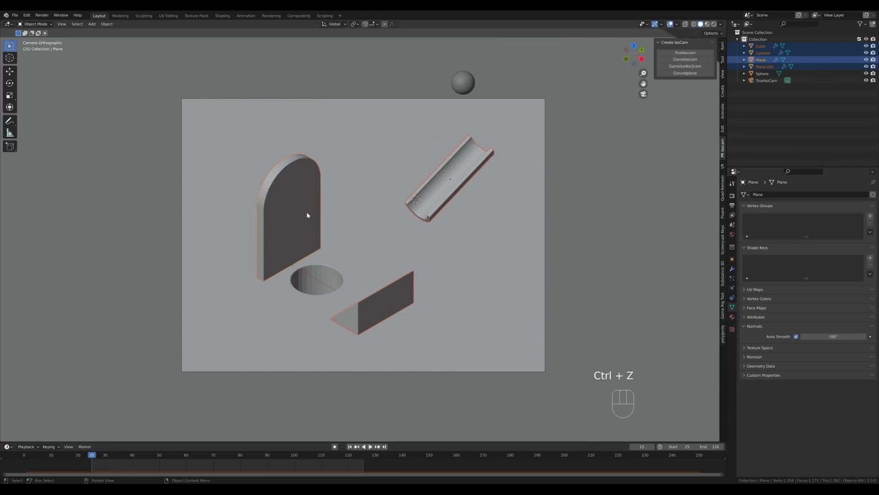
{"action": "middle_click_drag", "start_coordinate": [386, 269], "coordinate": [383, 251]}
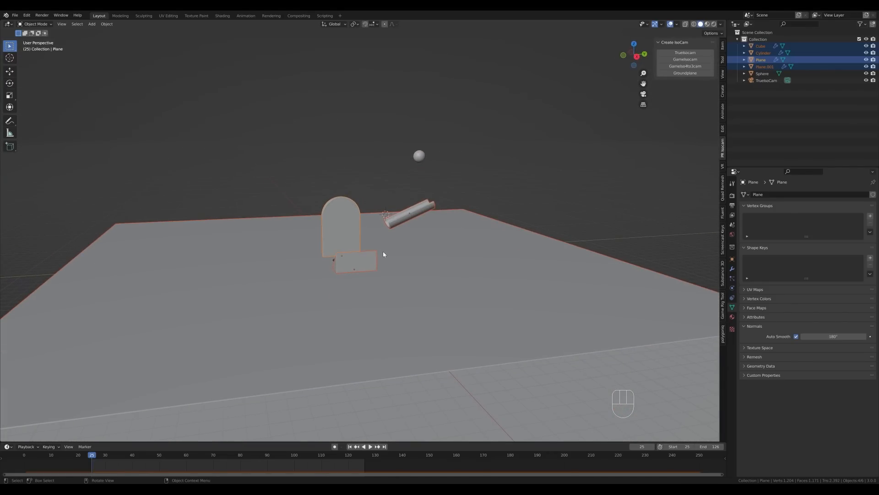
{"action": "scroll", "coordinate": [323, 231], "scroll_direction": "up", "scroll_amount": 3}
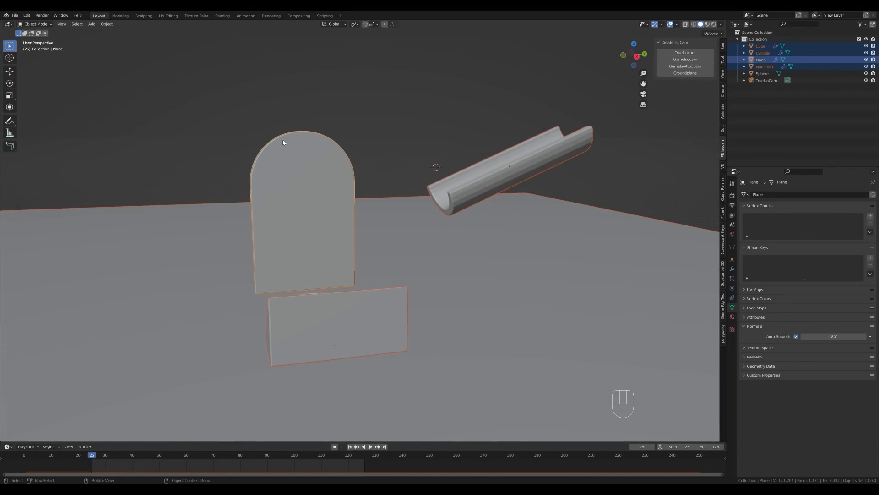
{"action": "left_click_drag", "start_coordinate": [280, 128], "coordinate": [320, 150], "text": "ctrl"}
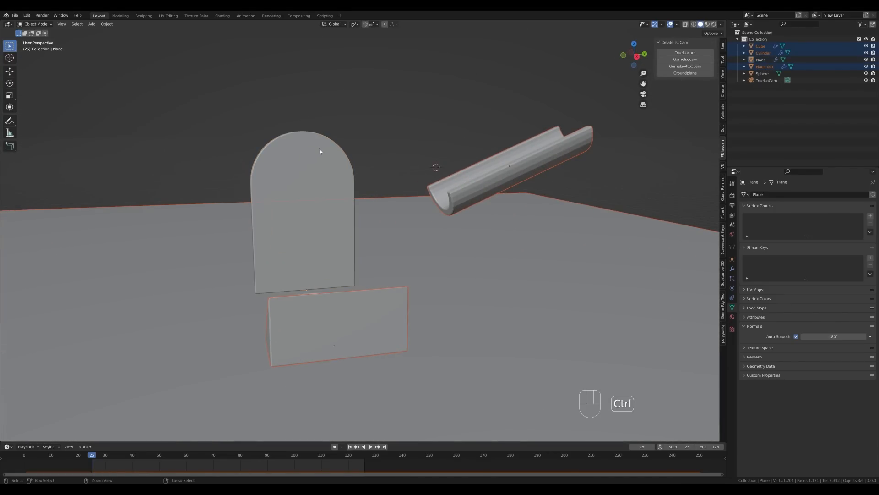
{"action": "key", "text": "ctrl+z"}
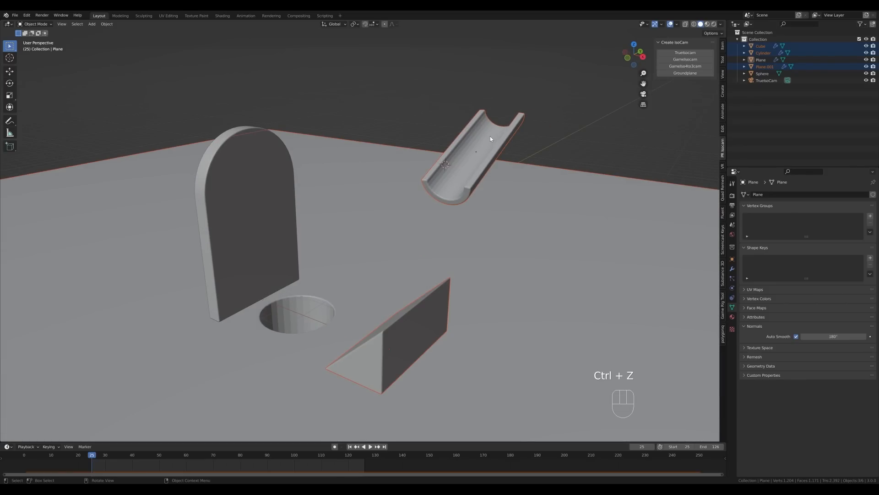
{"action": "key", "text": "ctrl+z"}
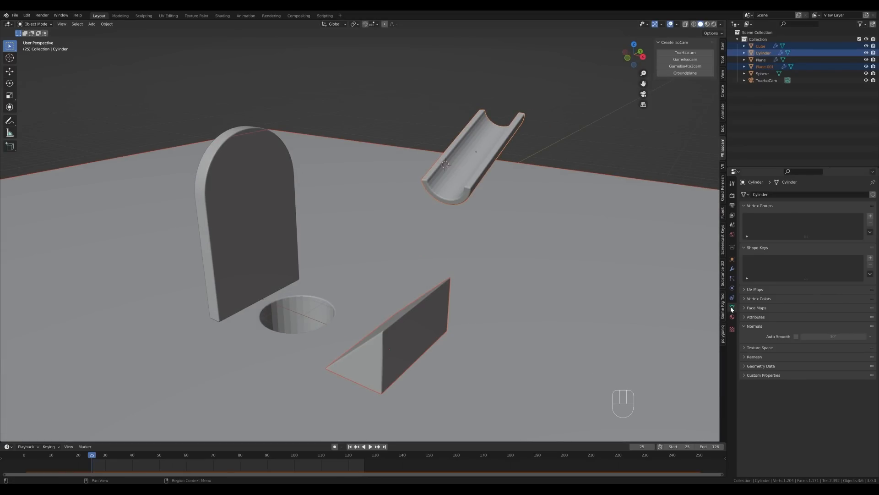
Step: Enable Auto Smooth on the trough, raise the smoothing angle across the selected objects, and shade them smooth
{"action": "left_click", "coordinate": [797, 337]}
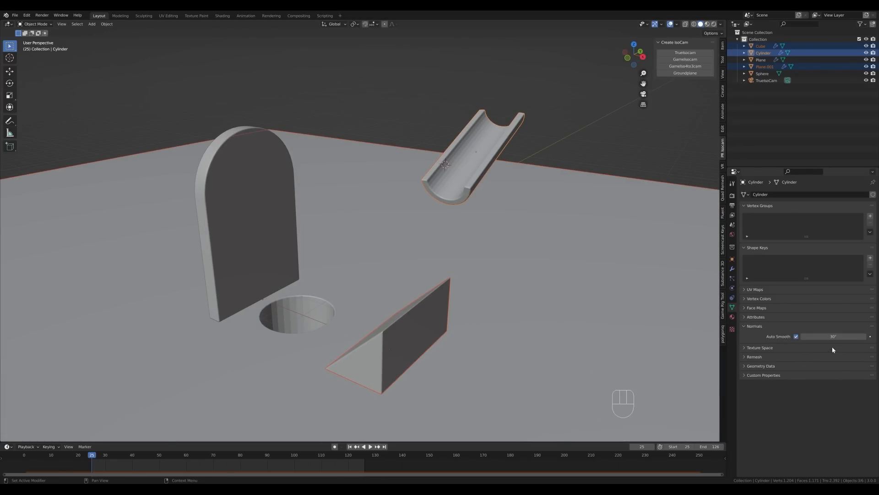
{"action": "left_click_drag", "start_coordinate": [832, 336], "coordinate": [870, 336], "text": "alt"}
{"action": "right_click", "coordinate": [490, 254]}
{"action": "left_click", "coordinate": [491, 254]}
{"action": "left_click", "coordinate": [407, 333]}
Step: Shade the sphere above the trough smooth and clear the selection
{"action": "middle_click_drag", "start_coordinate": [406, 333], "coordinate": [435, 247]}
{"action": "left_click", "coordinate": [456, 66]}
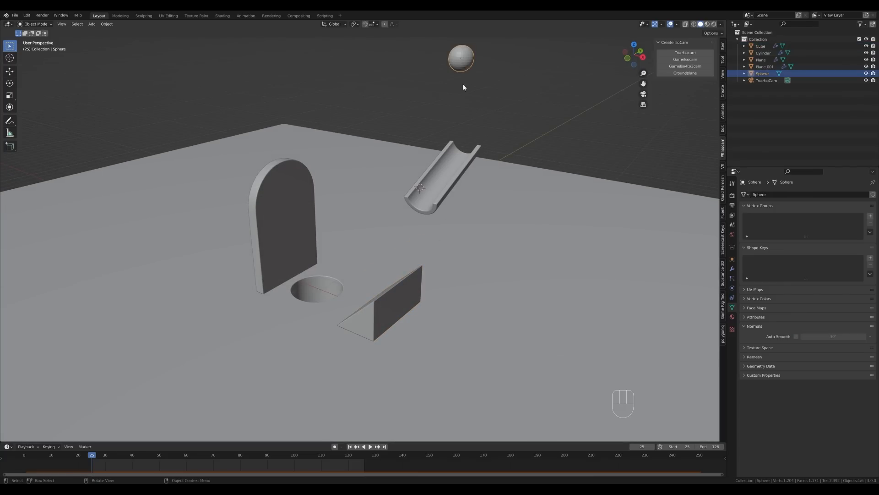
{"action": "right_click", "coordinate": [462, 64]}
{"action": "left_click", "coordinate": [461, 64]}
{"action": "left_click", "coordinate": [544, 133]}
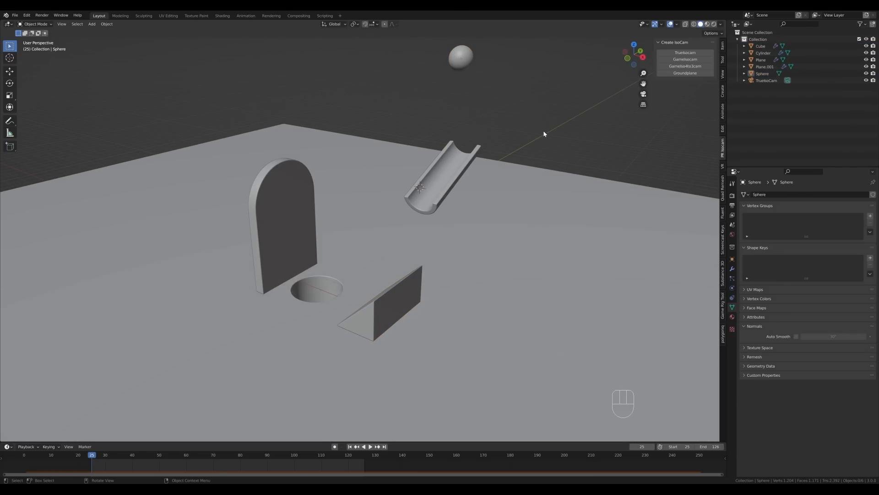
{"action": "scroll", "coordinate": [464, 181], "scroll_direction": "down", "scroll_amount": 2}
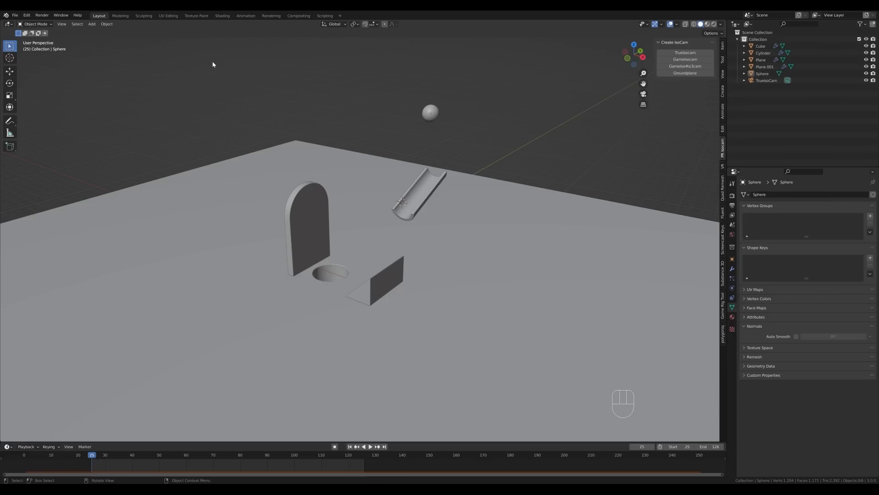
Step: Enable Ambient Occlusion, Bloom and Screen Space Reflections with Refraction in the Eevee render settings
{"action": "left_click", "coordinate": [732, 196]}
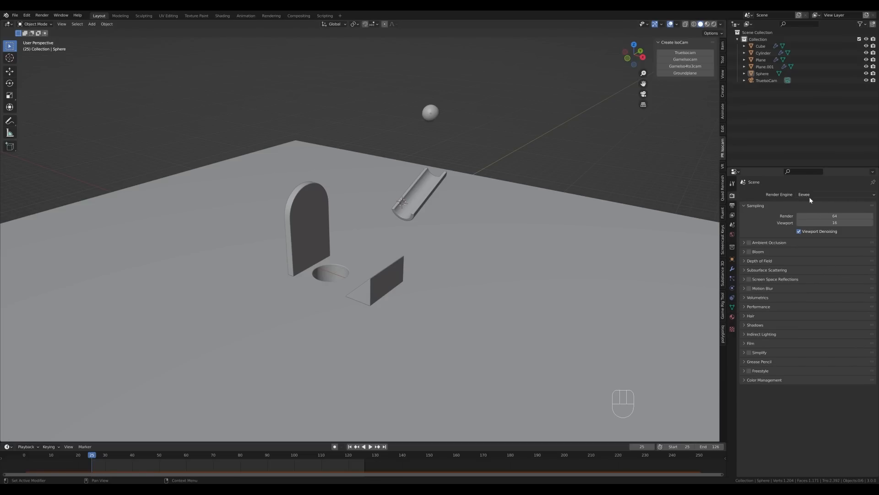
{"action": "left_click", "coordinate": [749, 242]}
{"action": "left_click", "coordinate": [749, 251]}
{"action": "left_click", "coordinate": [749, 279]}
{"action": "left_click", "coordinate": [743, 279]}
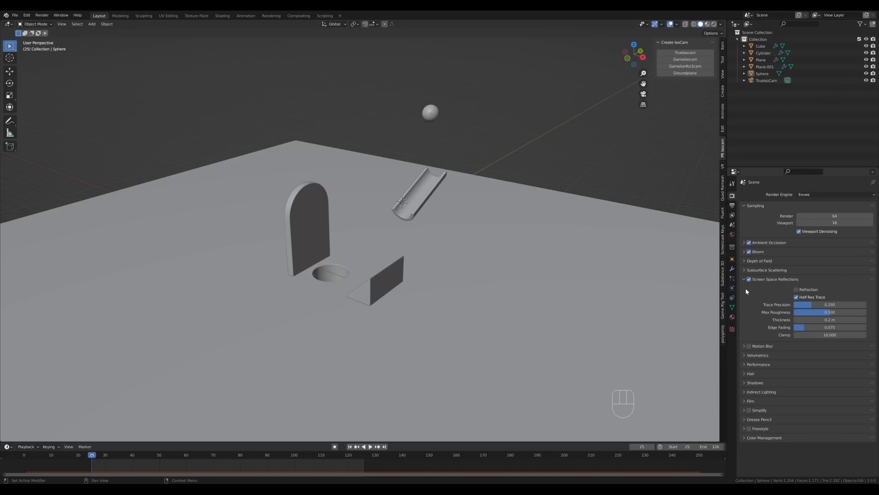
{"action": "left_click", "coordinate": [796, 290]}
{"action": "left_click", "coordinate": [743, 279]}
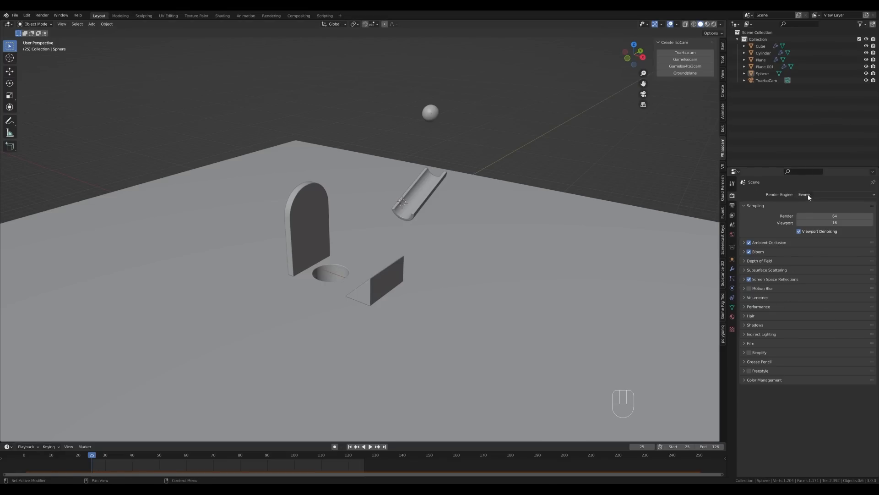
Step: Switch the render engine to Cycles and set its device to GPU Compute
{"action": "left_click", "coordinate": [819, 194]}
{"action": "left_click", "coordinate": [808, 220]}
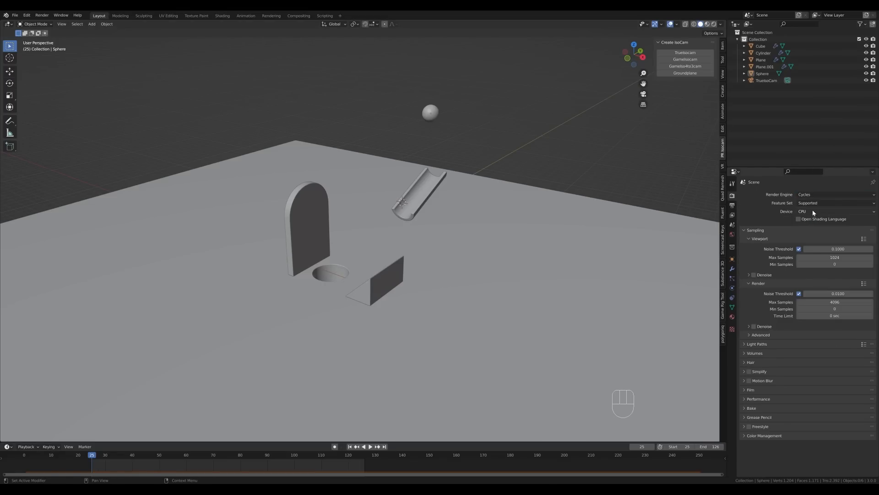
{"action": "left_click", "coordinate": [836, 211]}
{"action": "left_click", "coordinate": [820, 227]}
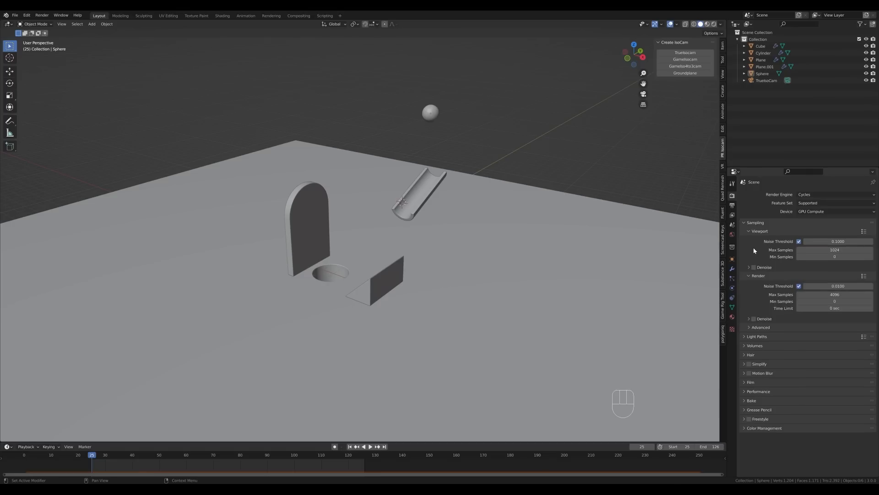
Step: Enable denoising for viewport and final render, and set the render Max Samples to 512
{"action": "left_click", "coordinate": [754, 318]}
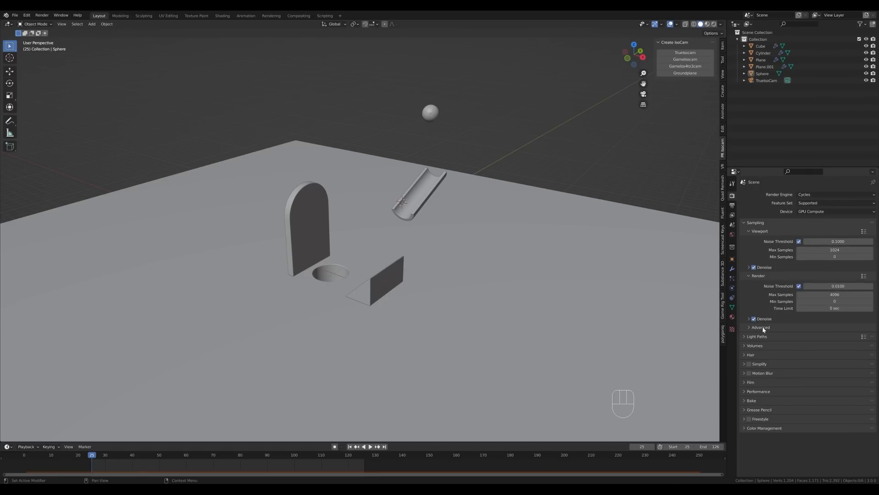
{"action": "left_click", "coordinate": [842, 293]}
{"action": "type", "text": "512"}
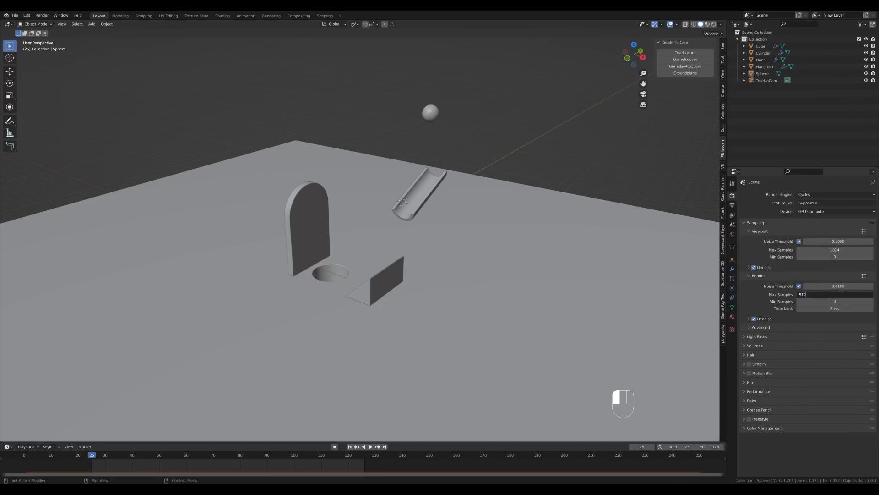
{"action": "key", "text": "Return"}
Step: Set the Cycles tile size to 512 in the memory performance settings
{"action": "left_click", "coordinate": [758, 391]}
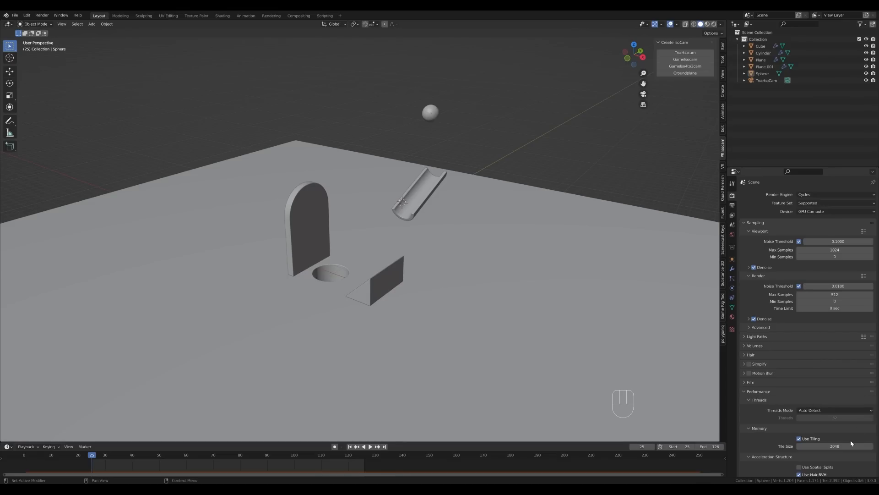
{"action": "left_click", "coordinate": [837, 445]}
{"action": "type", "text": "512"}
{"action": "key", "text": "Return"}
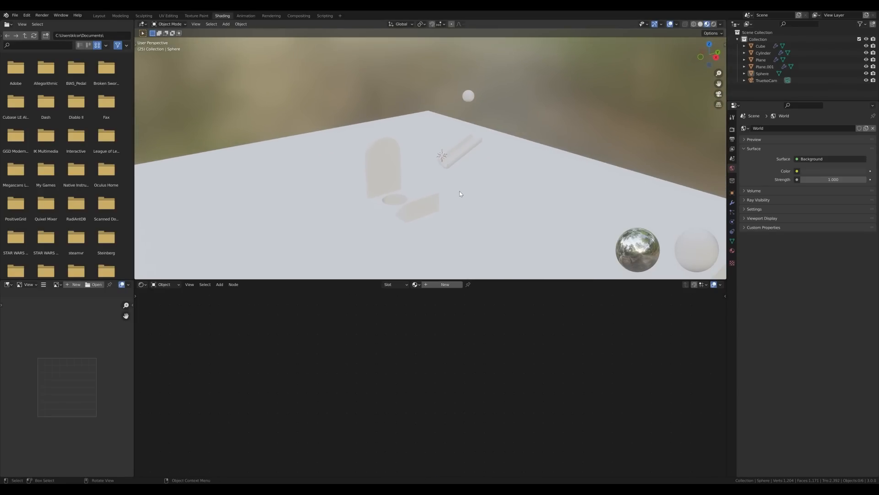
Step: Display the World shader nodes, add a linked Mapping and Environment Texture setup to the Background node, and space the new nodes clear of it
{"action": "middle_click_drag", "start_coordinate": [447, 198], "coordinate": [385, 218]}
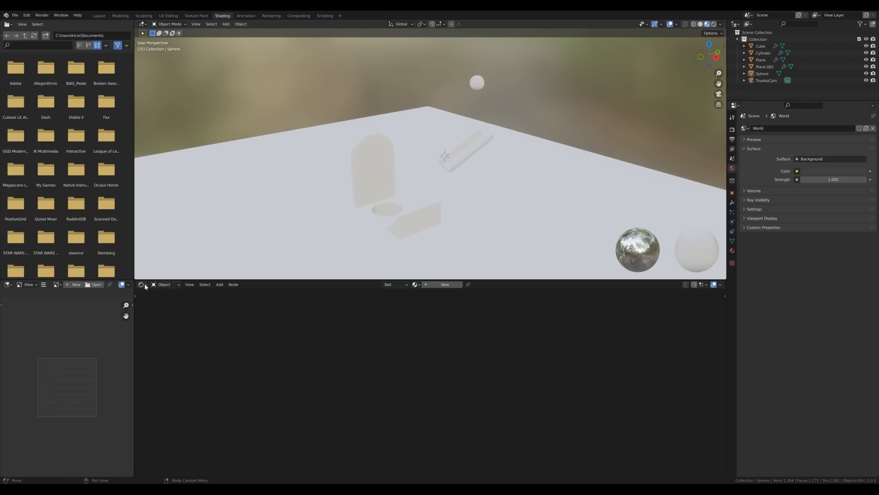
{"action": "left_click", "coordinate": [160, 285]}
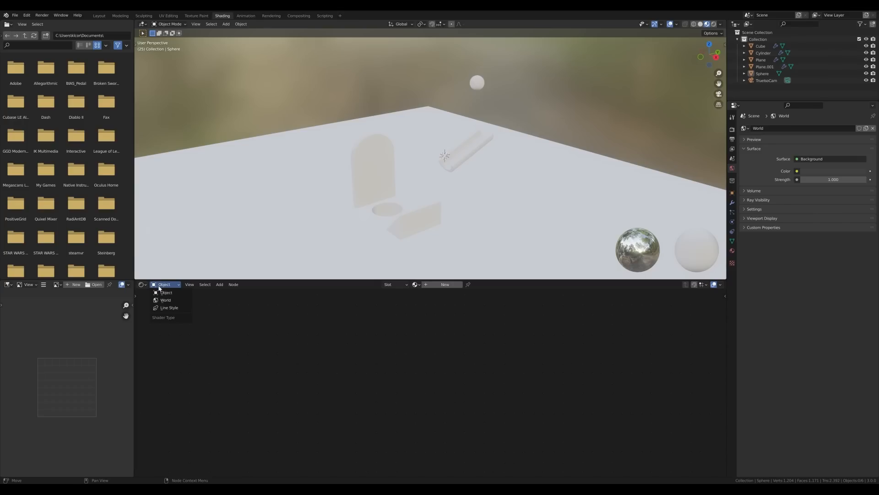
{"action": "left_click", "coordinate": [164, 300]}
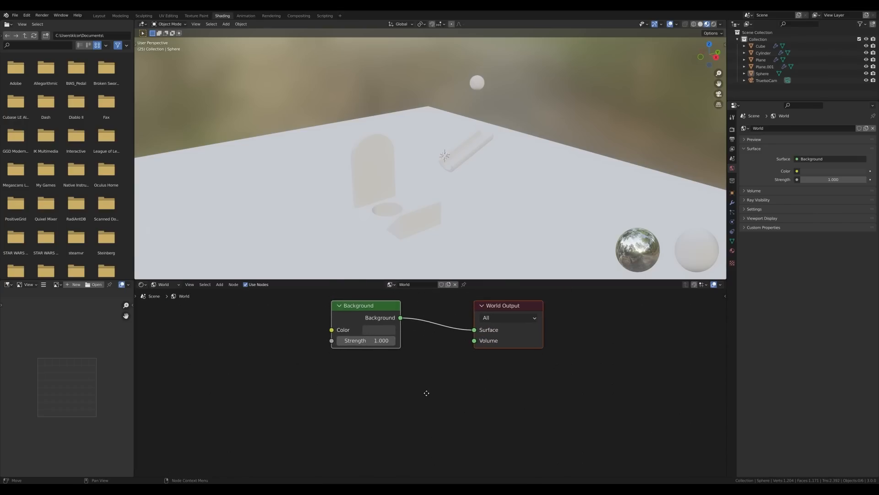
{"action": "middle_click_drag", "start_coordinate": [426, 392], "coordinate": [517, 439]}
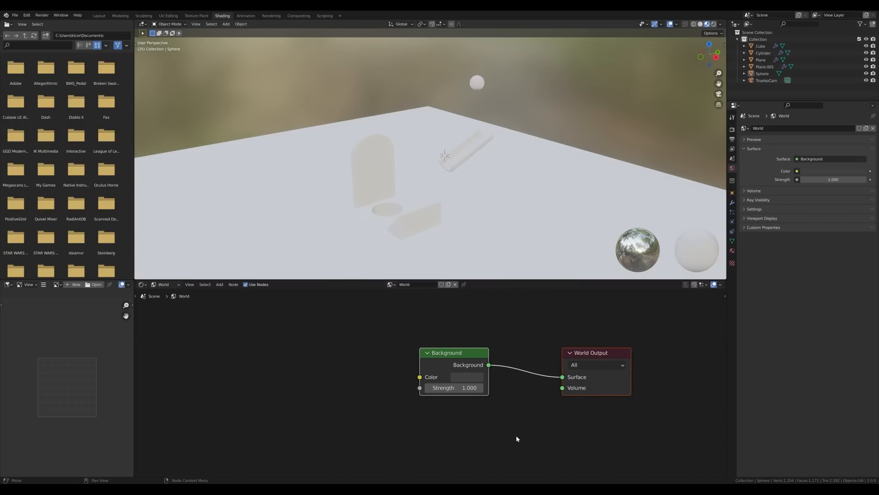
{"action": "left_click", "coordinate": [465, 361]}
{"action": "key", "text": "ctrl+t"}
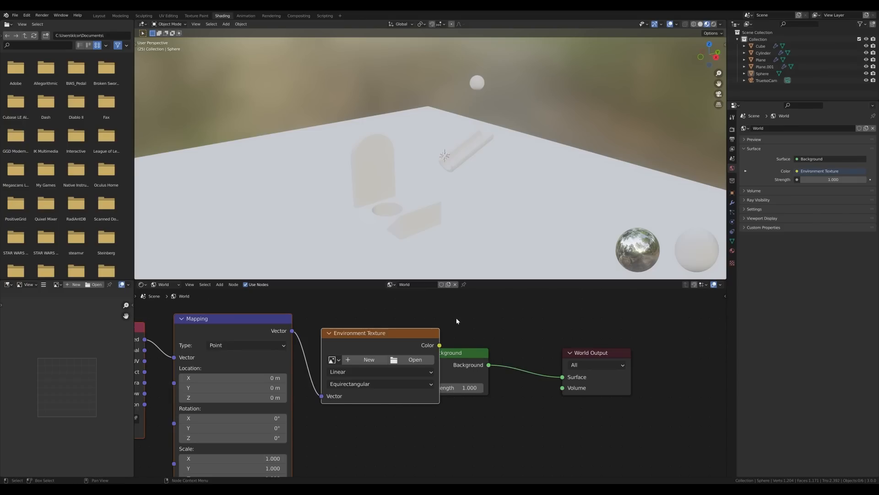
{"action": "key", "text": "g"}
{"action": "left_click", "coordinate": [340, 339]}
{"action": "scroll", "coordinate": [340, 339], "scroll_direction": "down", "scroll_amount": 1}
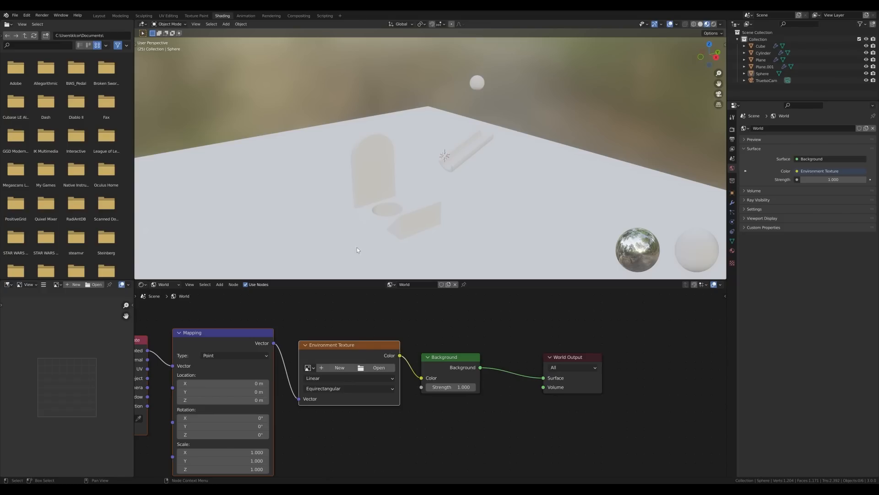
Step: Load cape_hill_4k.exr into the Environment Texture node and enable Scene World lighting in the viewport
{"action": "left_click_drag", "start_coordinate": [353, 203], "coordinate": [365, 356]}
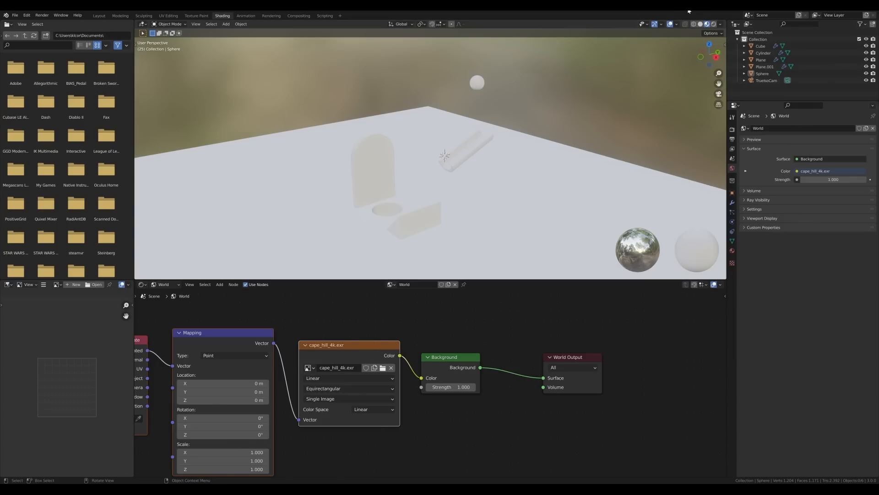
{"action": "left_click", "coordinate": [720, 24]}
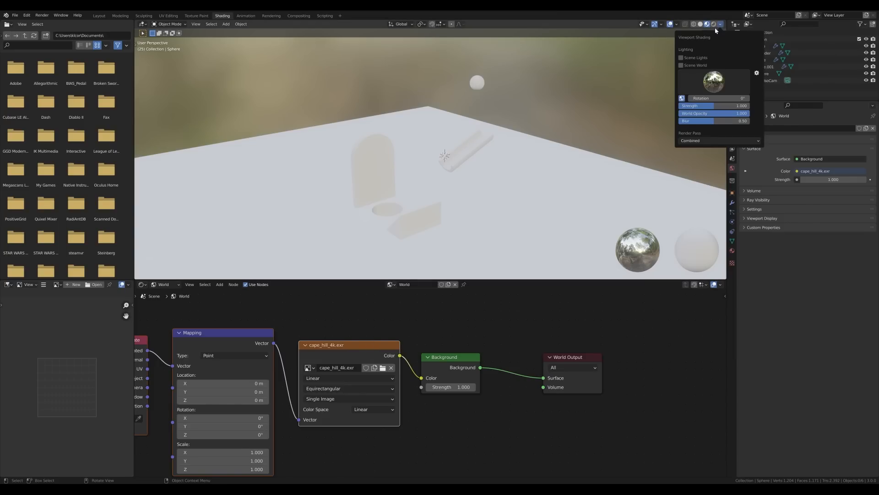
{"action": "left_click", "coordinate": [685, 66]}
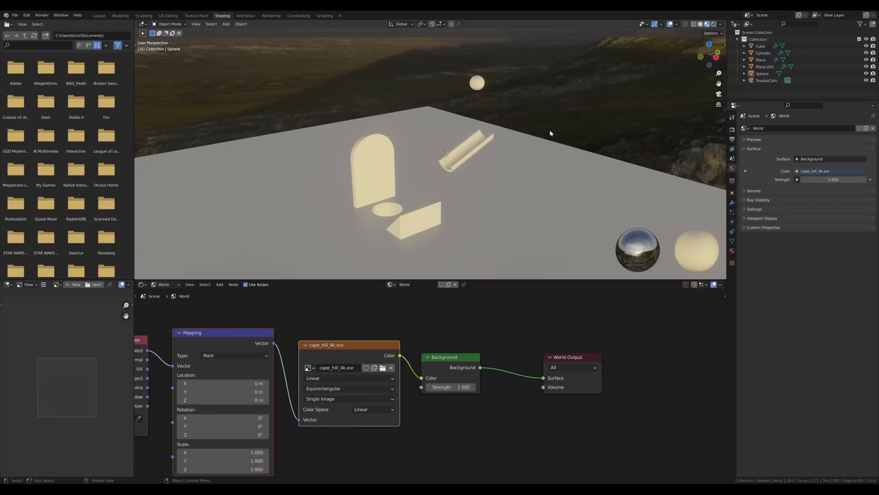
Step: Define a render region around the frame in camera view and switch the viewport to Rendered shading
{"action": "key", "text": "KP_0"}
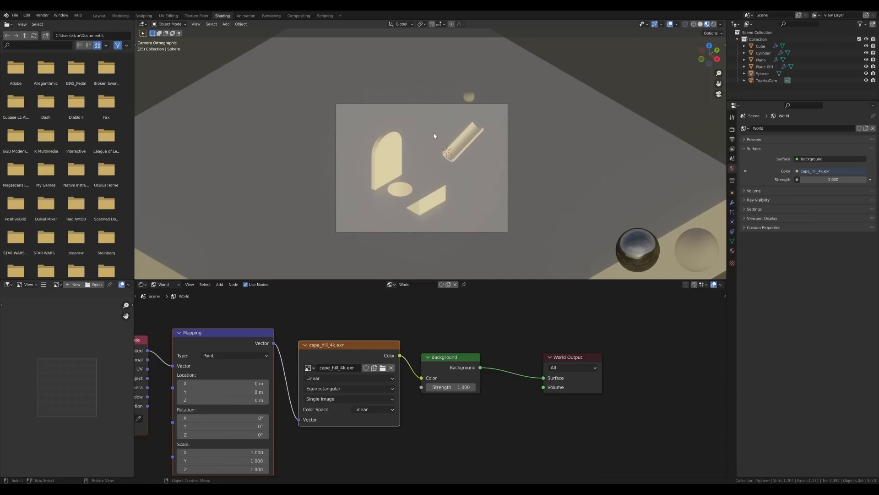
{"action": "key", "text": "ctrl+b"}
{"action": "left_click_drag", "start_coordinate": [311, 73], "coordinate": [518, 233]}
{"action": "scroll", "coordinate": [538, 222], "scroll_direction": "up", "scroll_amount": 1}
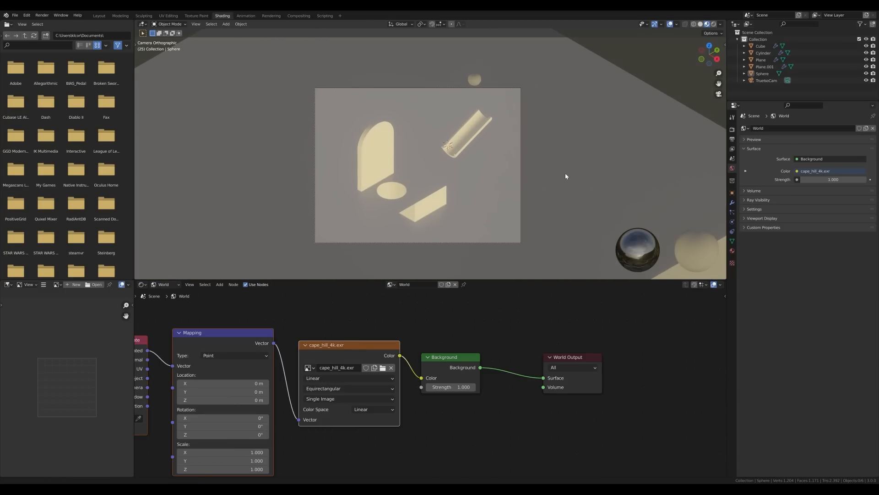
{"action": "key", "text": "z"}
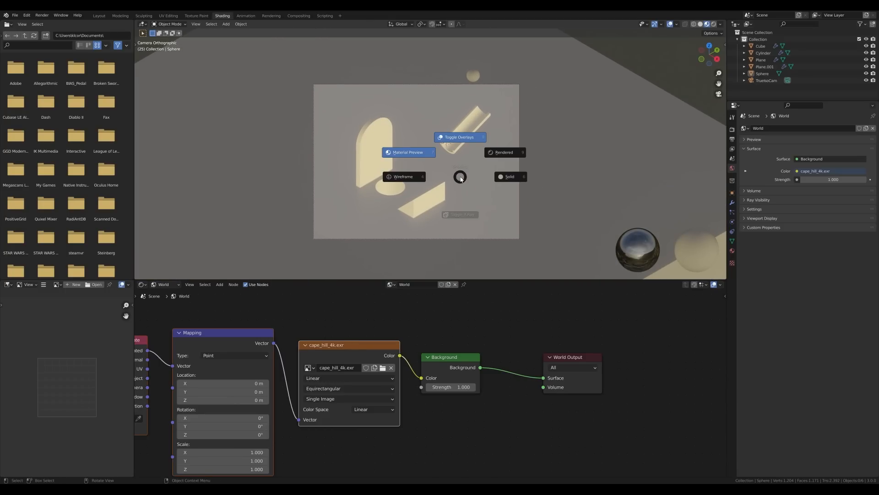
{"action": "left_click", "coordinate": [537, 121]}
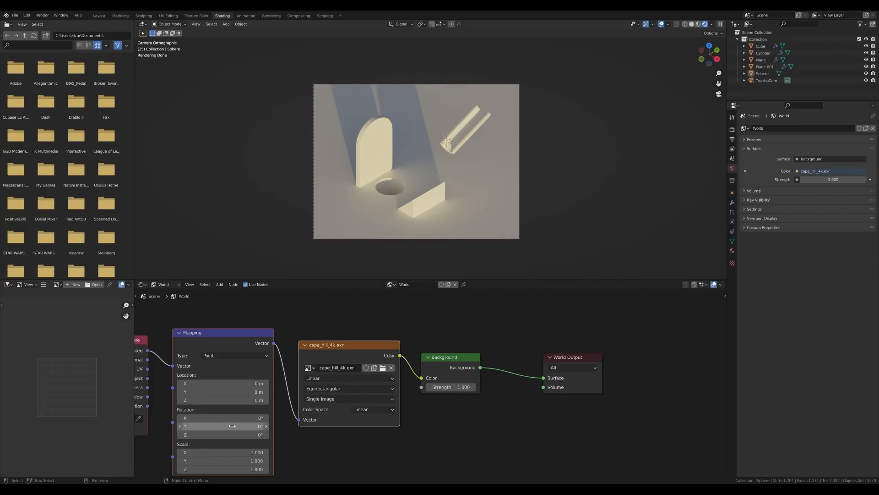
Step: Set the Z rotation in the world's Mapping node to about 97.3° to redirect the environment lighting
{"action": "left_click_drag", "start_coordinate": [223, 434], "coordinate": [296, 434]}
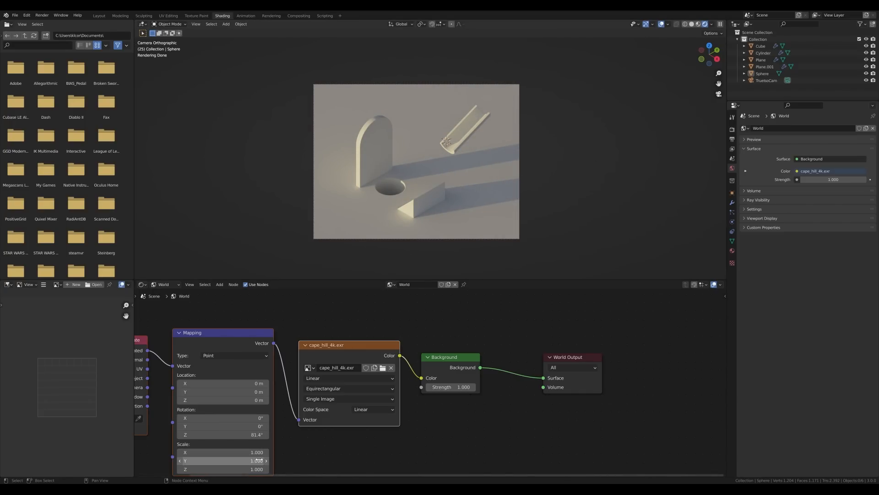
{"action": "left_click_drag", "start_coordinate": [247, 435], "coordinate": [254, 435]}
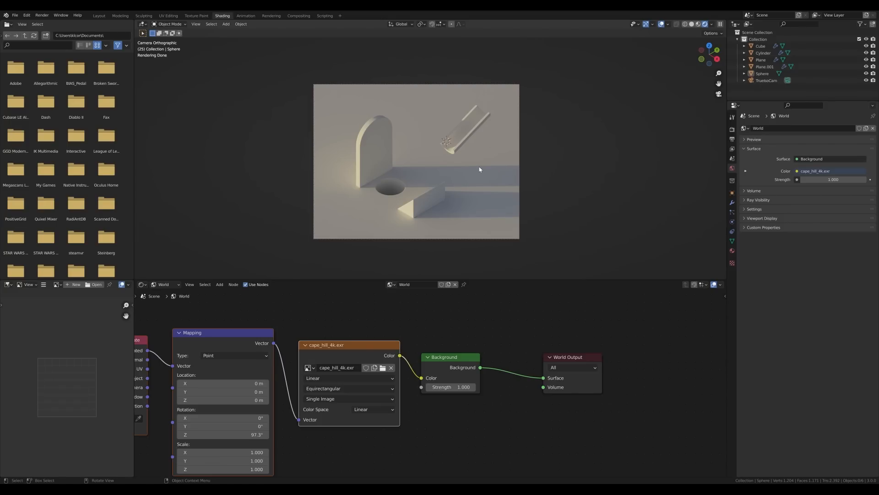
Step: Switch the shader editor to object materials and give the ground plane a new material with a linked Principled texture setup of floor_tiles_02 maps
{"action": "left_click", "coordinate": [158, 284]}
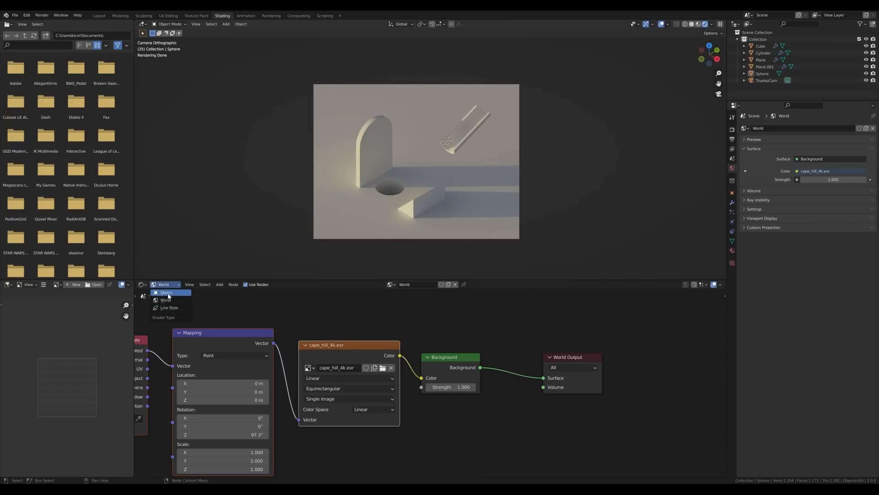
{"action": "left_click", "coordinate": [167, 294]}
{"action": "left_click", "coordinate": [500, 187]}
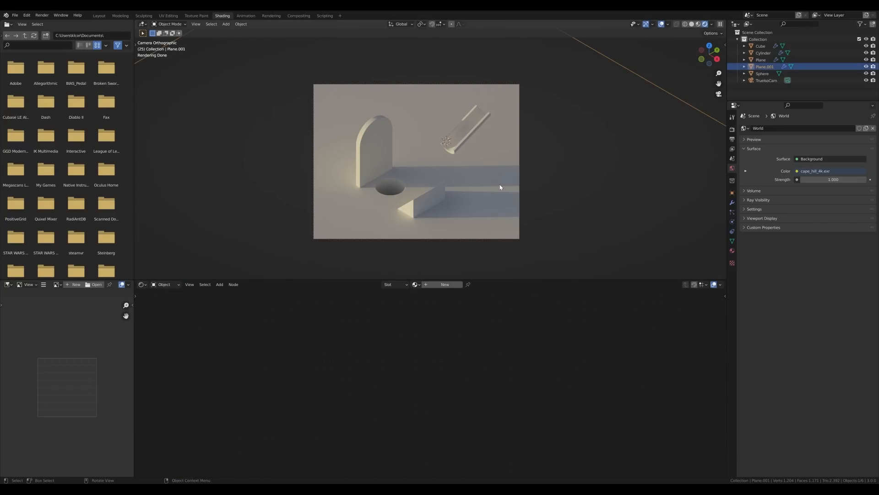
{"action": "left_click", "coordinate": [442, 284]}
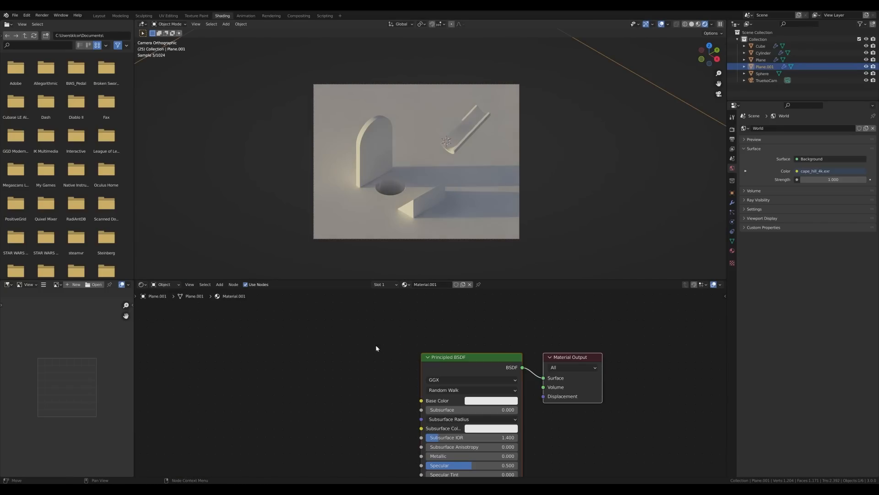
{"action": "scroll", "coordinate": [396, 338], "scroll_direction": "down", "scroll_amount": 2}
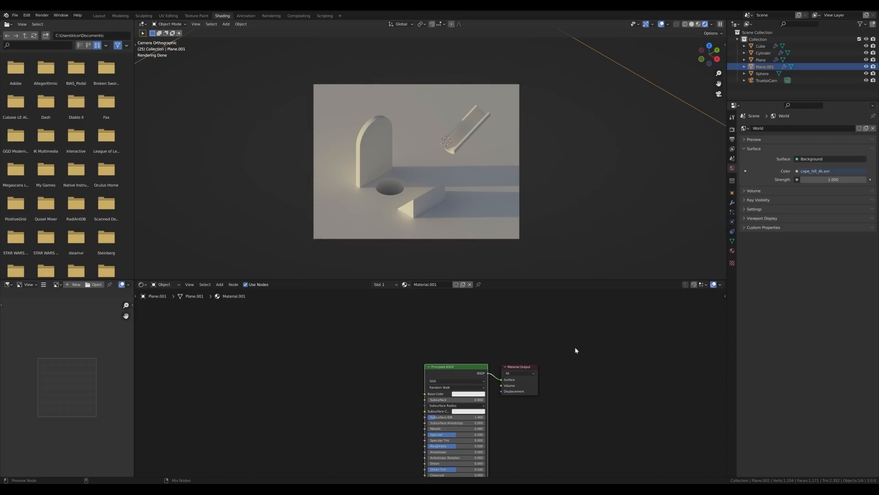
{"action": "key", "text": "ctrl+shift+t"}
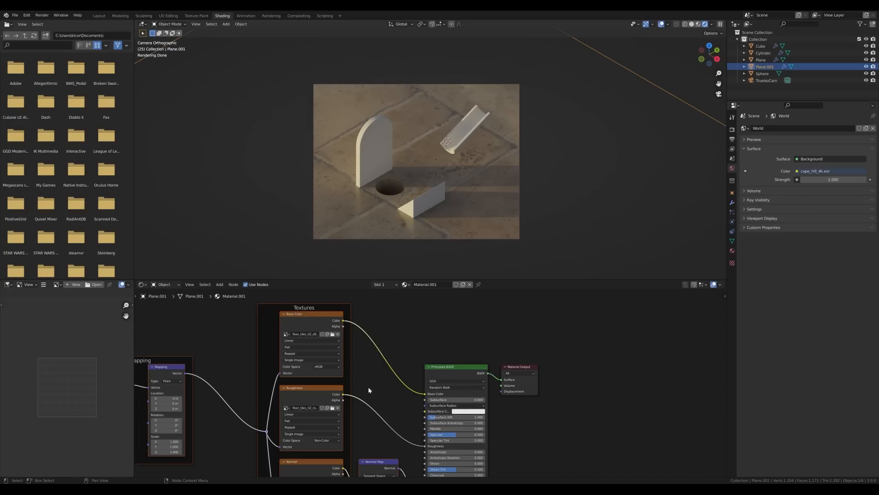
Step: Set the Mapping node's scale to 3 on X, Y and Z in the ground plane's material
{"action": "middle_click_drag", "start_coordinate": [377, 398], "coordinate": [447, 344]}
{"action": "left_click_drag", "start_coordinate": [245, 388], "coordinate": [245, 398]}
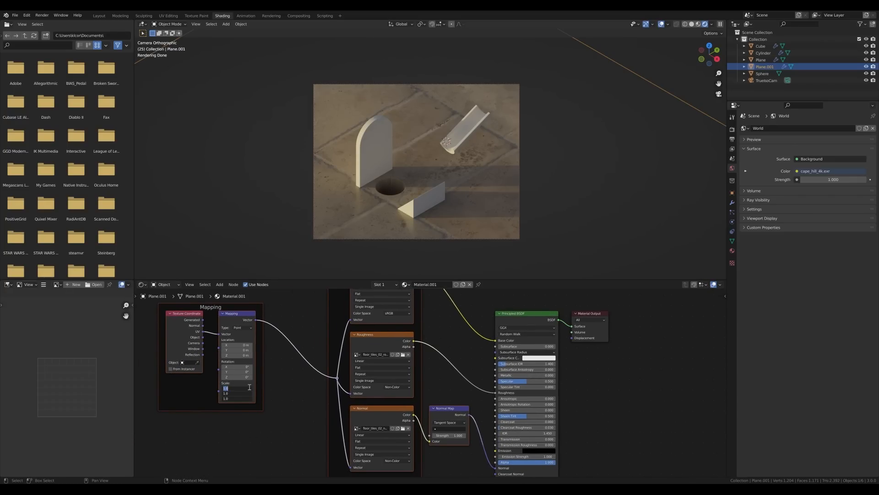
{"action": "type", "text": "3"}
{"action": "key", "text": "Return"}
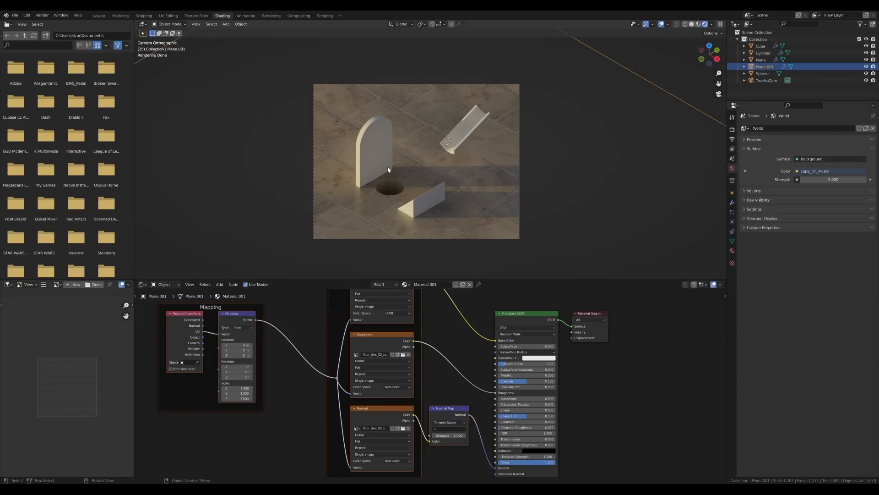
Step: Remap the UVs of the ground plane's mesh, including the hole walls, with Cube Projection
{"action": "scroll", "coordinate": [446, 191], "scroll_direction": "up", "scroll_amount": 2}
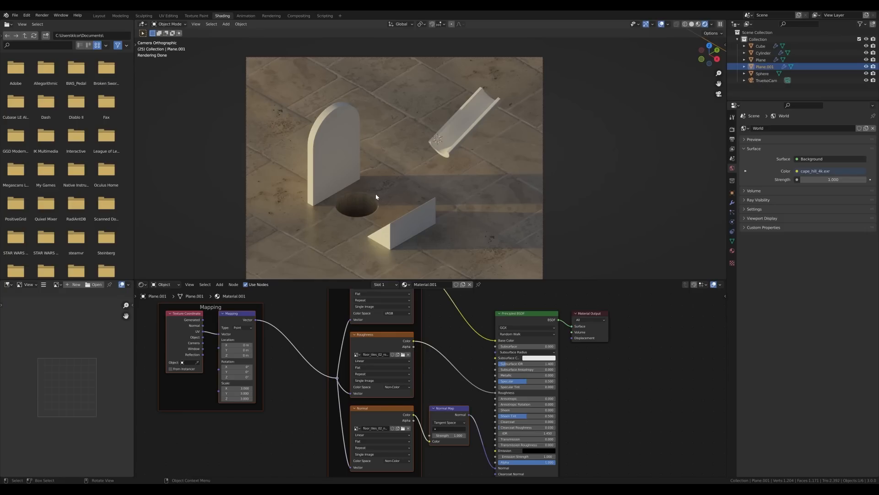
{"action": "left_click", "coordinate": [405, 142]}
{"action": "key", "text": "Tab"}
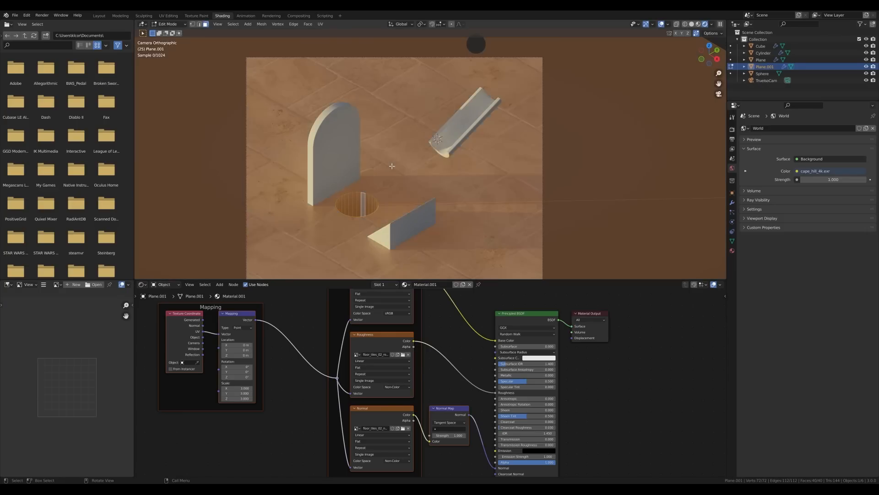
{"action": "key", "text": "u"}
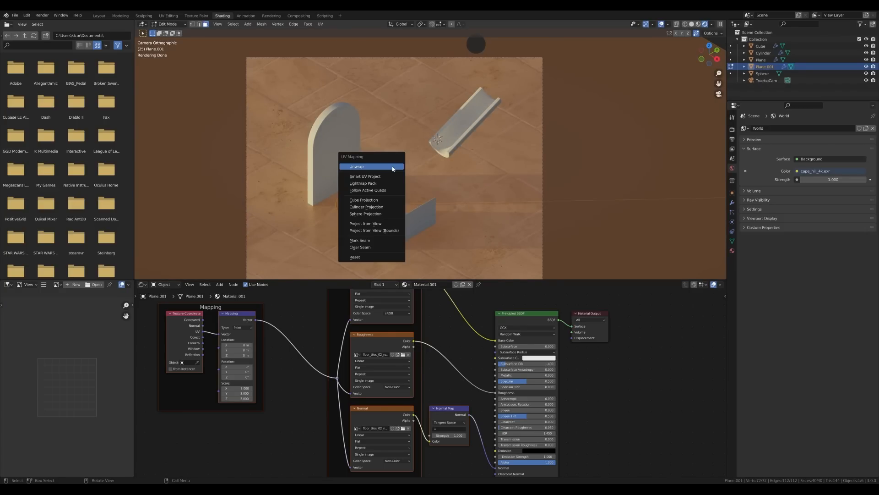
{"action": "left_click", "coordinate": [366, 200]}
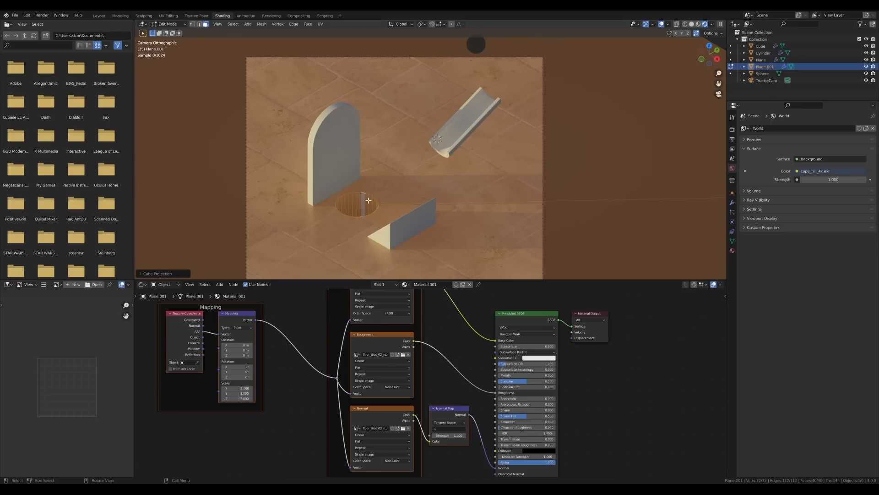
{"action": "key", "text": "Tab"}
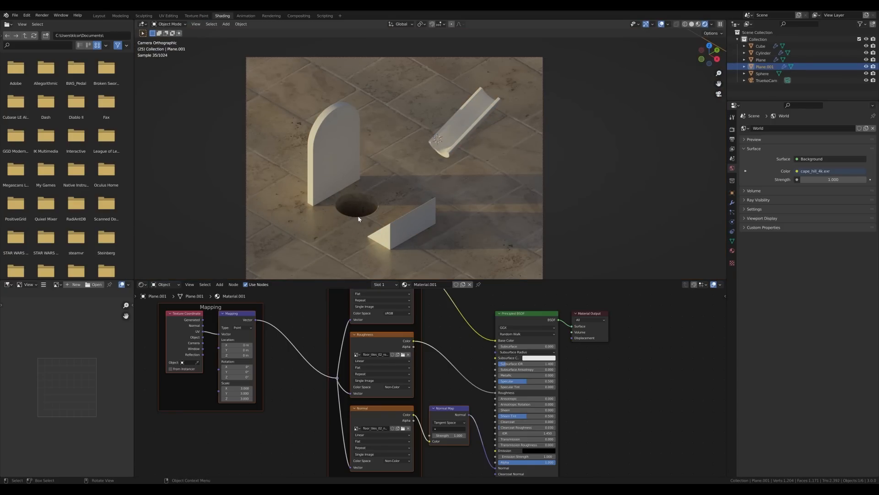
{"action": "scroll", "coordinate": [366, 208], "scroll_direction": "up", "scroll_amount": 2}
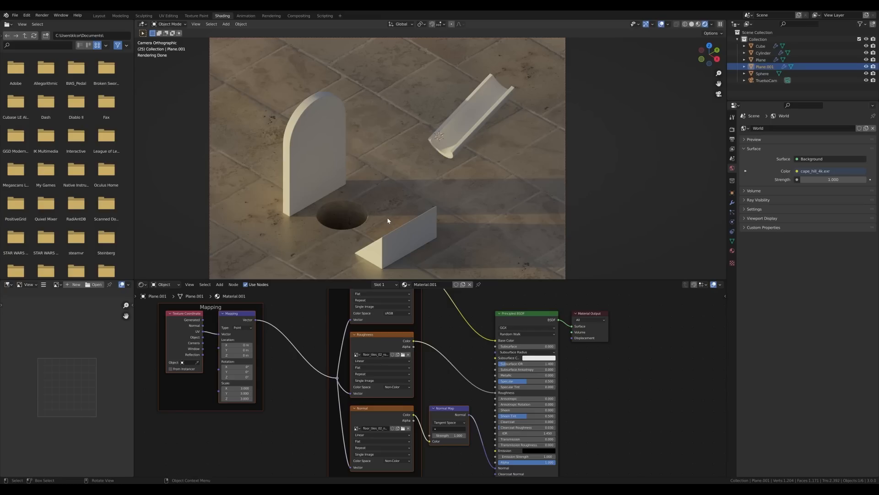
{"action": "scroll", "coordinate": [451, 169], "scroll_direction": "down", "scroll_amount": 2}
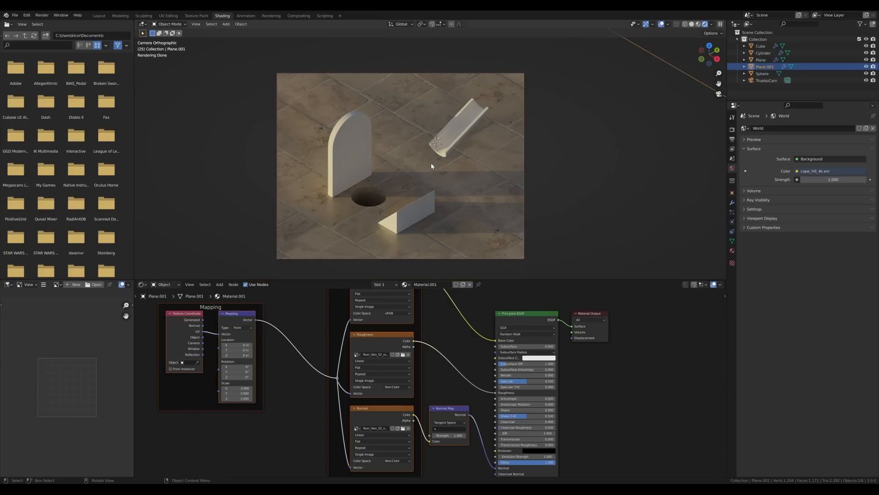
Step: Give the arched wall a new material with linked clay_floor_001 texture maps and remap its UVs with Cube Projection
{"action": "left_click", "coordinate": [361, 152]}
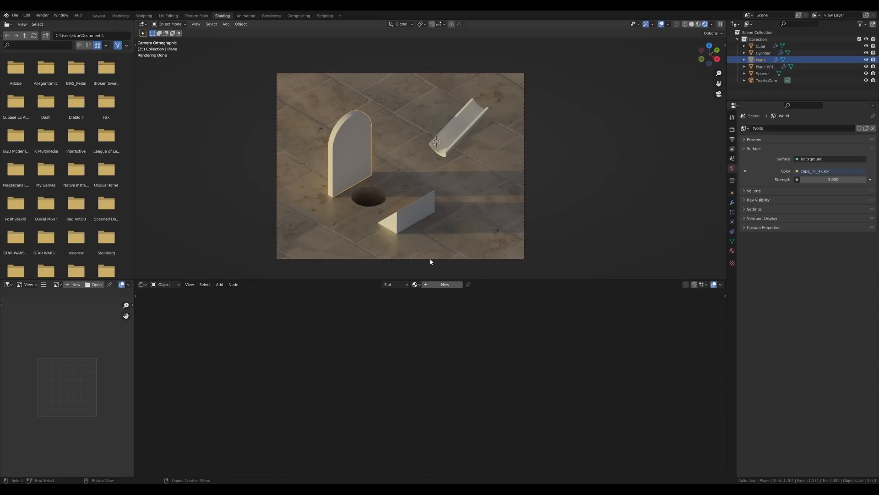
{"action": "left_click", "coordinate": [444, 285]}
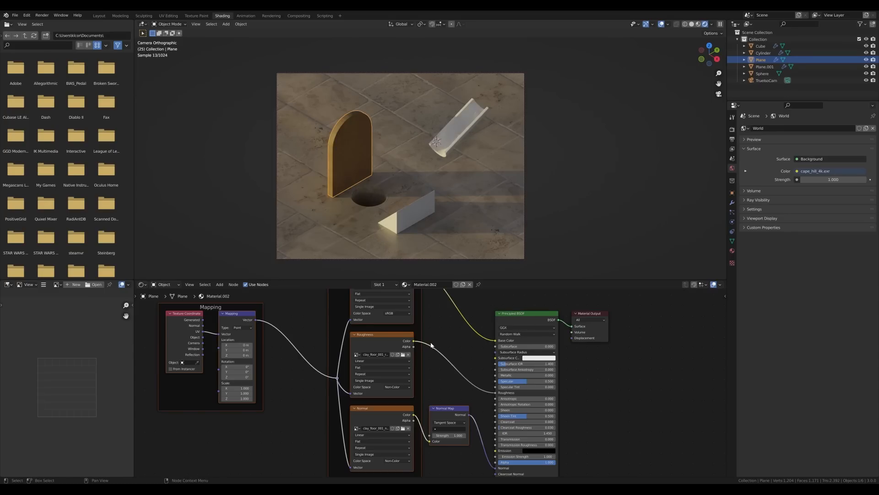
{"action": "scroll", "coordinate": [298, 161], "scroll_direction": "up", "scroll_amount": 4}
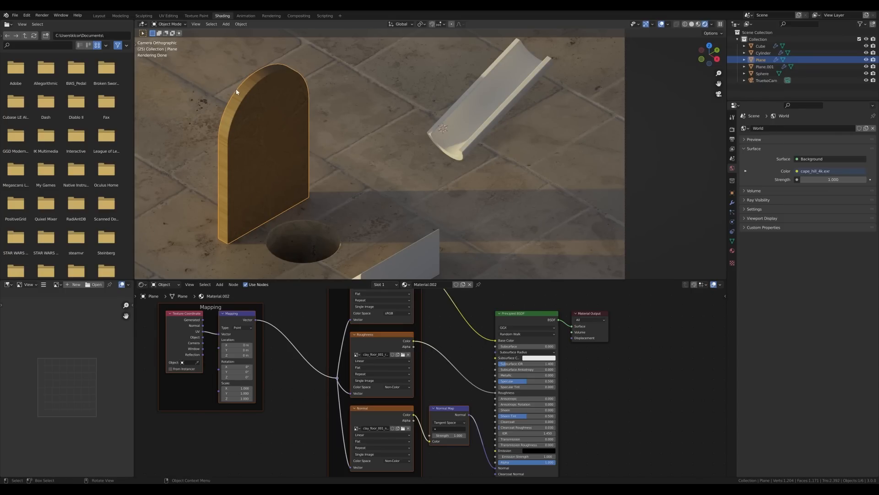
{"action": "key", "text": "Tab"}
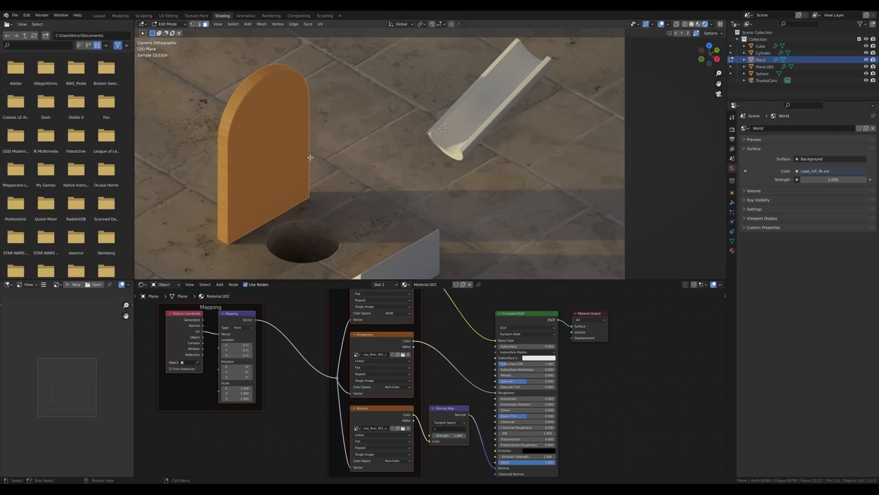
{"action": "key", "text": "u"}
{"action": "left_click", "coordinate": [283, 134]}
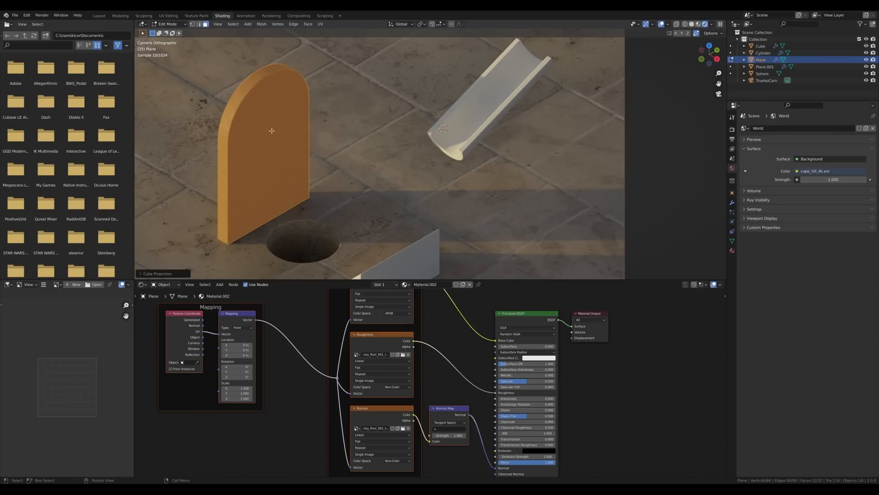
{"action": "key", "text": "Tab"}
{"action": "key", "text": "Home"}
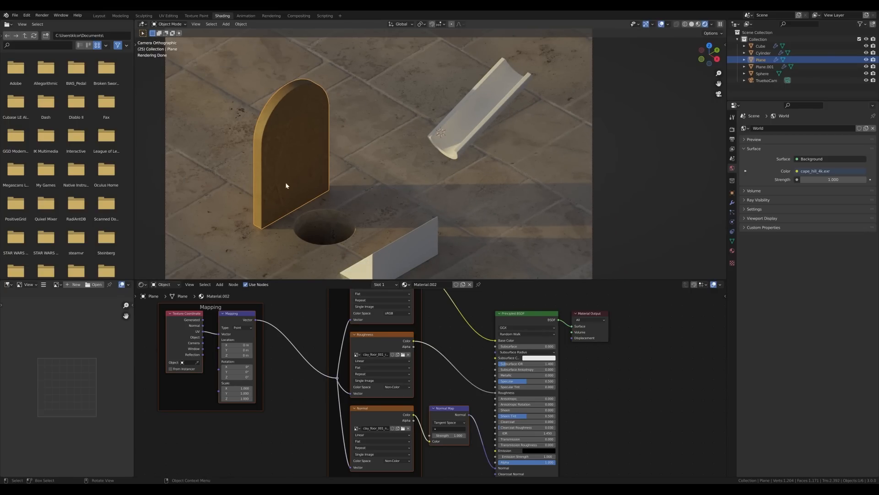
Step: Assign the arched wall's clay material, Material.002, to the trough and to the wedge beside the hole
{"action": "left_click", "coordinate": [476, 133]}
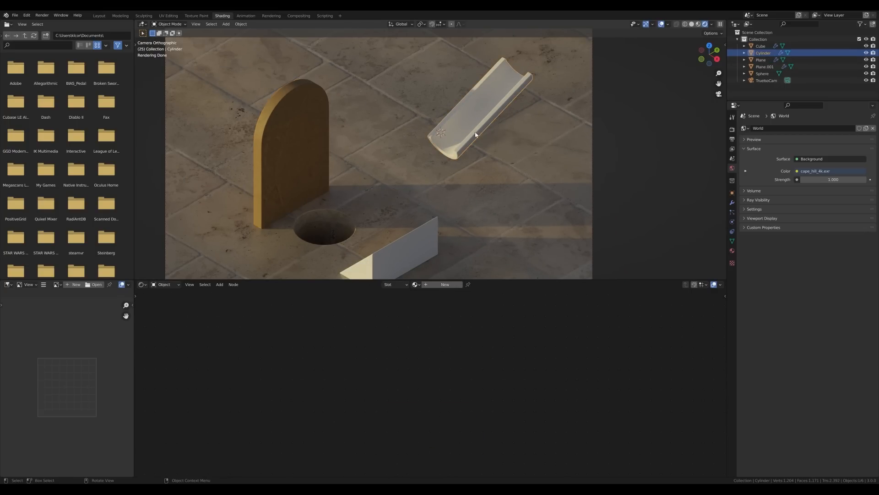
{"action": "left_click", "coordinate": [416, 284]}
{"action": "left_click", "coordinate": [434, 303]}
{"action": "left_click", "coordinate": [427, 252]}
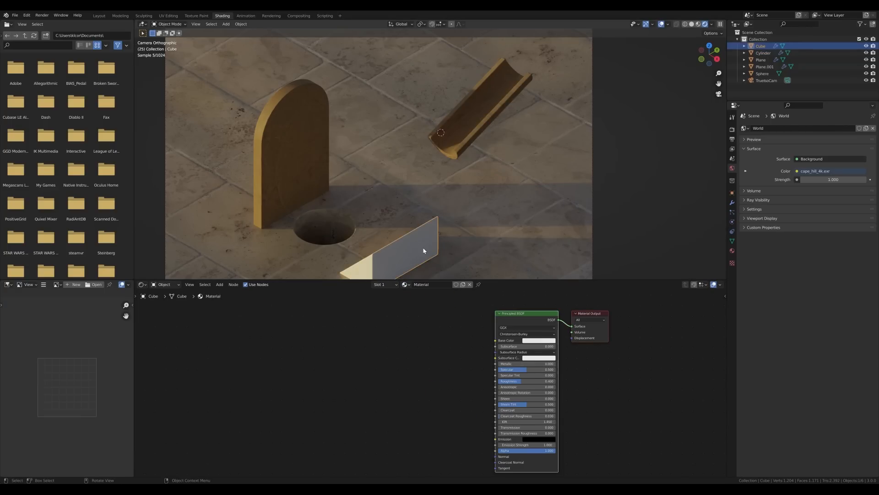
{"action": "left_click", "coordinate": [404, 284]}
{"action": "left_click", "coordinate": [437, 308]}
{"action": "scroll", "coordinate": [489, 161], "scroll_direction": "down", "scroll_amount": 1}
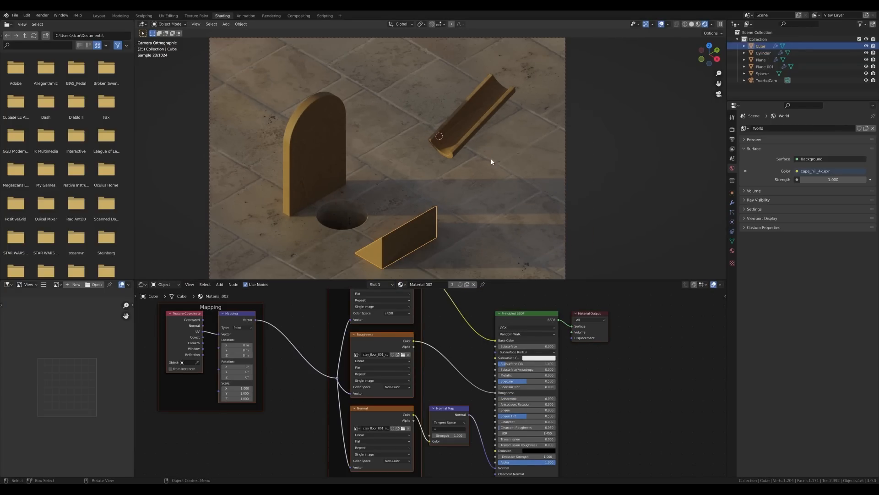
Step: Return to the Layout workspace, show the viewport in Material Preview shading and create a new material on the sphere
{"action": "left_click", "coordinate": [99, 16]}
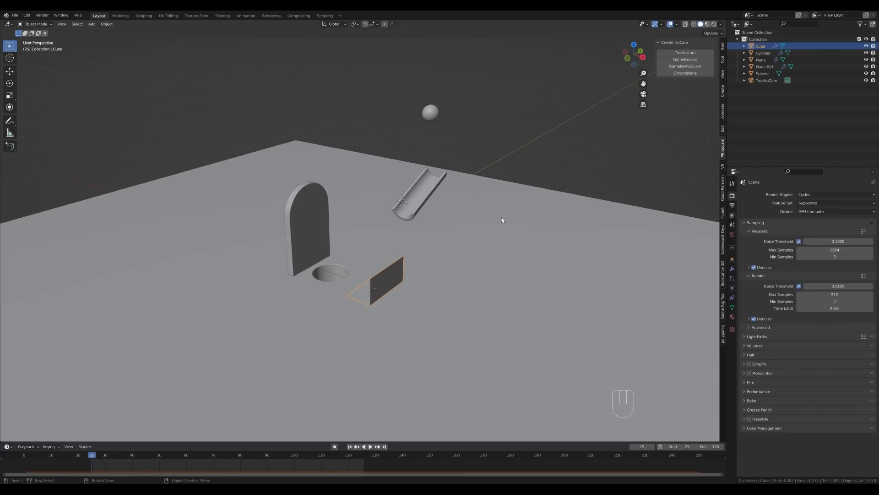
{"action": "key", "text": "z"}
{"action": "left_click", "coordinate": [451, 205]}
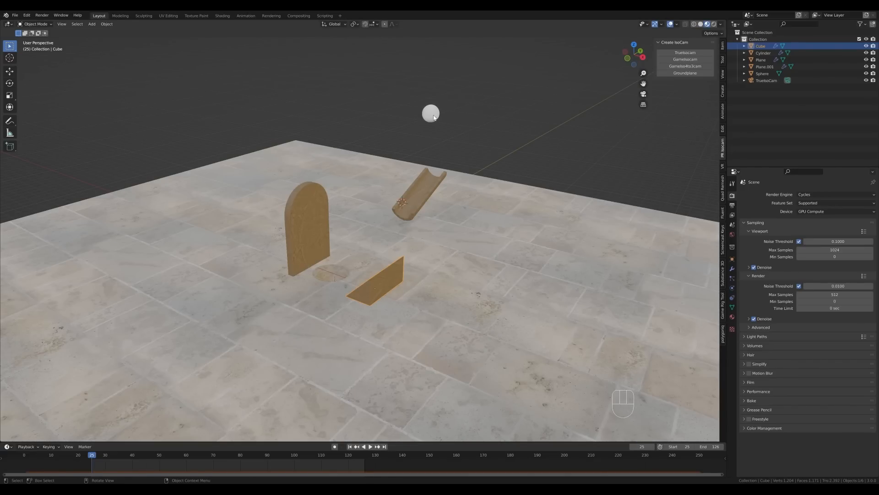
{"action": "left_click", "coordinate": [433, 118]}
{"action": "left_click", "coordinate": [732, 316]}
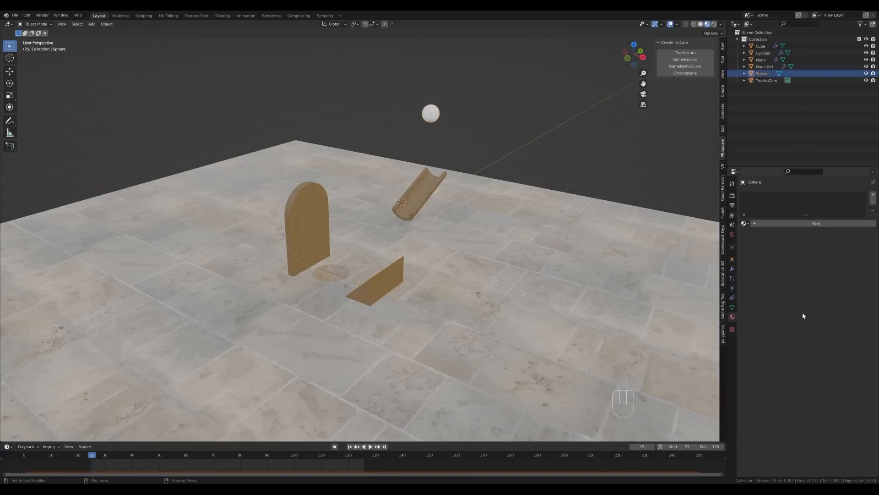
{"action": "left_click", "coordinate": [777, 223]}
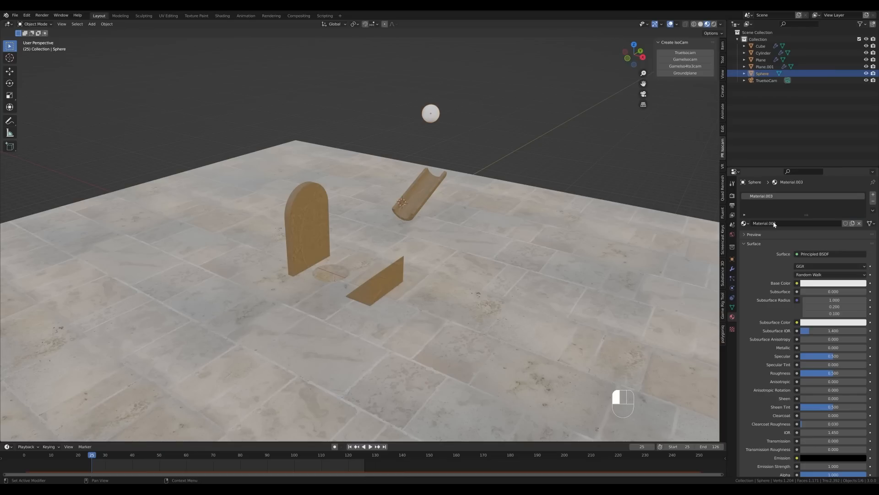
Step: Set the sphere material's Metallic to 1 and its Roughness to 0
{"action": "left_click", "coordinate": [812, 347]}
{"action": "type", "text": "1"}
{"action": "key", "text": "Return"}
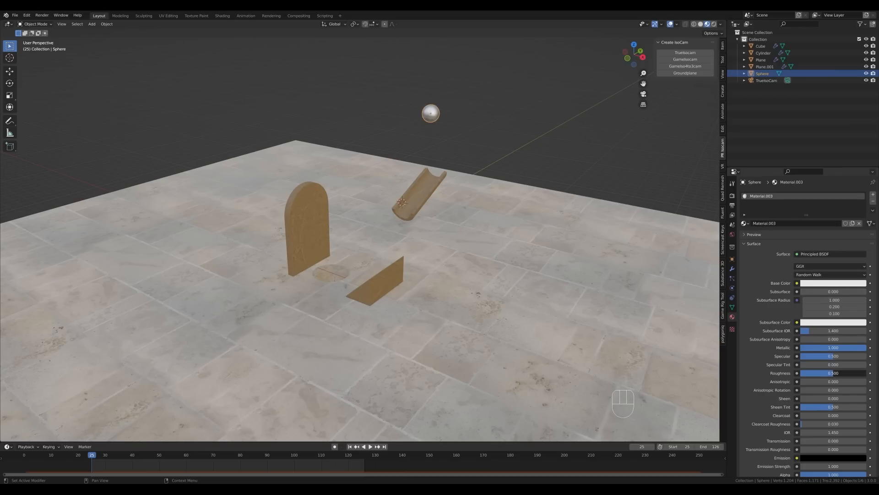
{"action": "left_click_drag", "start_coordinate": [834, 372], "coordinate": [801, 373]}
{"action": "scroll", "coordinate": [463, 77], "scroll_direction": "up", "scroll_amount": 3}
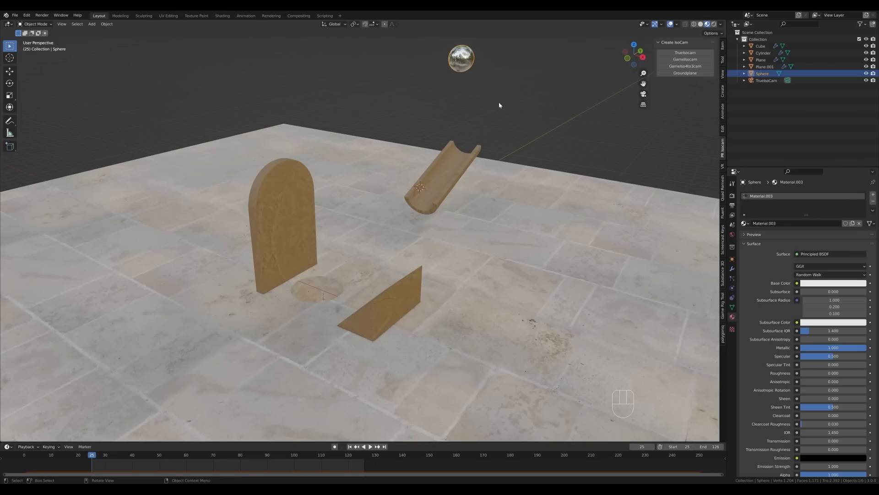
Step: Preview frame 73 through the camera in Rendered viewport shading
{"action": "key", "text": "KP_0"}
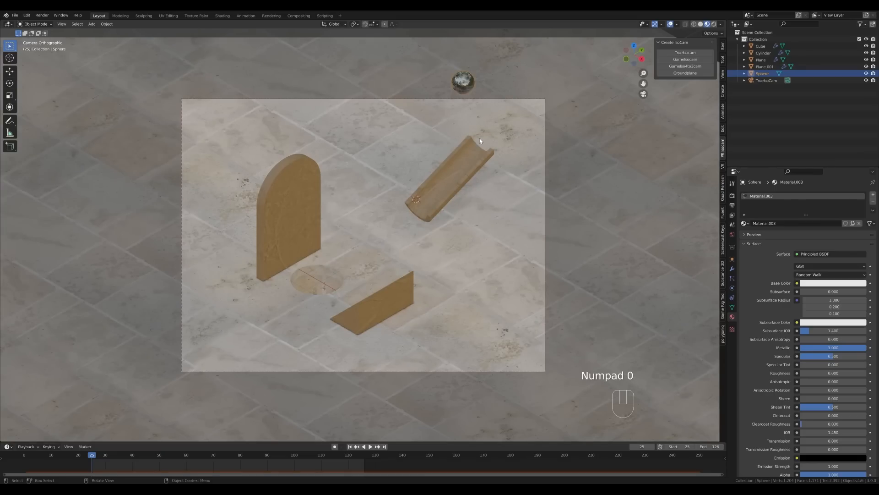
{"action": "mouse_move", "coordinate": [209, 458]}
{"action": "left_mouse_down"}
{"action": "mouse_move", "coordinate": [197, 458]}
{"action": "mouse_move", "coordinate": [221, 463]}
{"action": "left_mouse_up"}
{"action": "key", "text": "z"}
{"action": "left_click", "coordinate": [545, 183]}
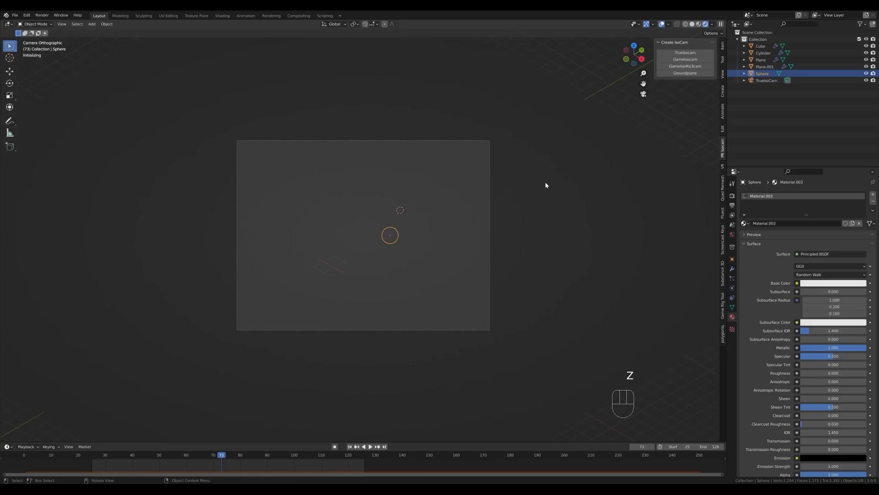
{"action": "scroll", "coordinate": [532, 221], "scroll_direction": "up", "scroll_amount": 2}
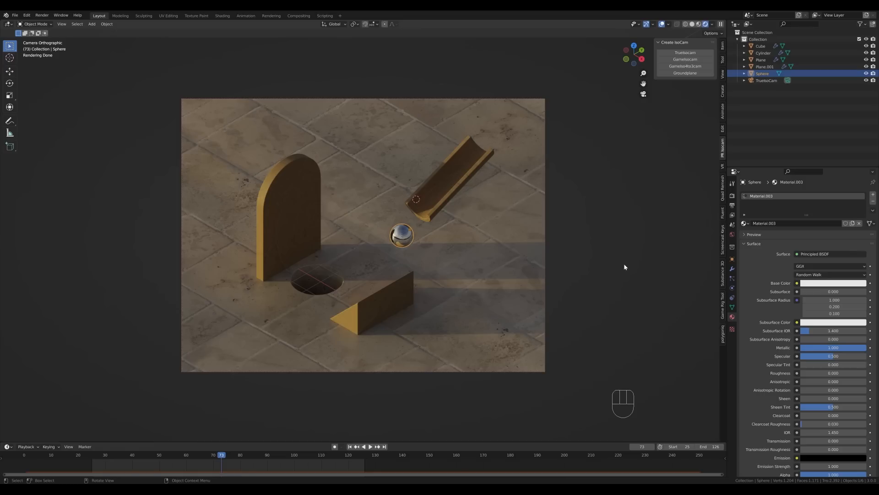
{"action": "scroll", "coordinate": [530, 208], "scroll_direction": "down", "scroll_amount": 2}
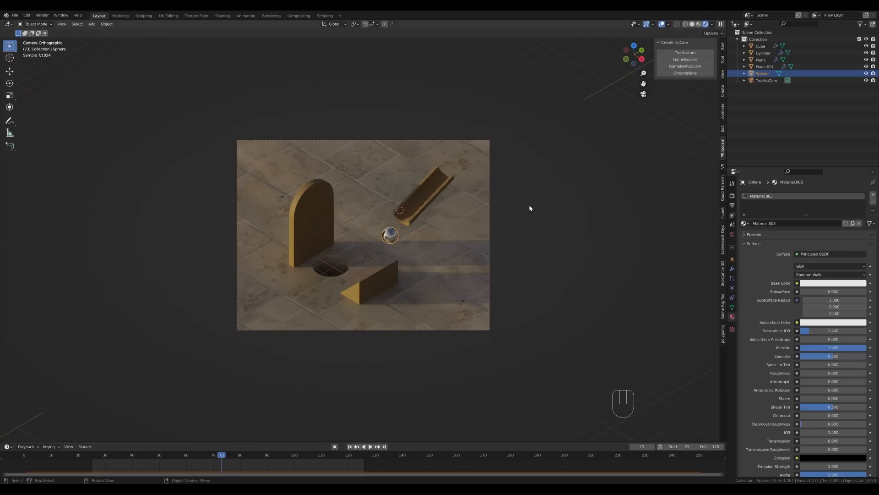
Step: Snap the 3D cursor to the world origin
{"action": "key", "text": "shift"}
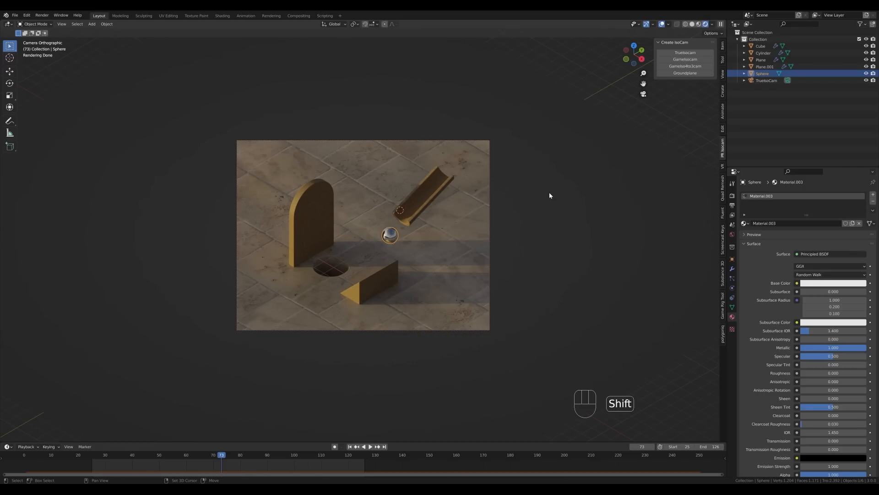
{"action": "key", "text": "shift+s"}
{"action": "left_click", "coordinate": [493, 217]}
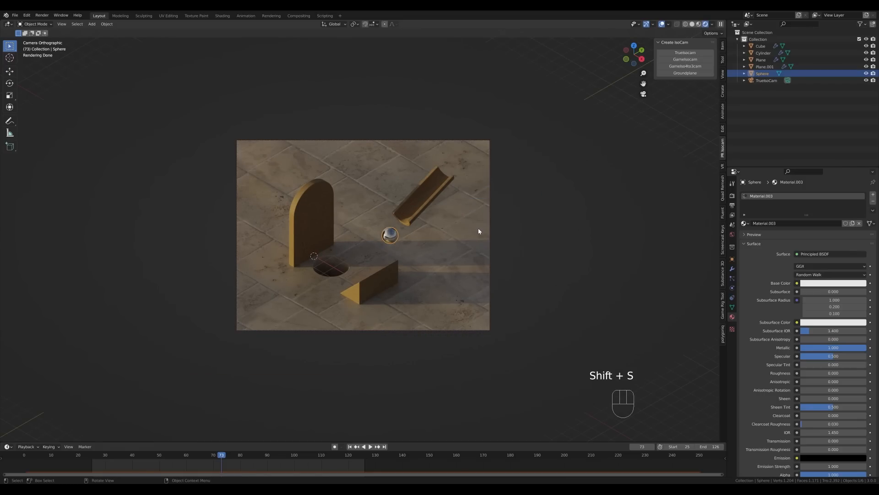
Step: Add an area light at the world origin, raise it along Z high above the scene and enlarge it to about 18 m
{"action": "scroll", "coordinate": [361, 279], "scroll_direction": "down", "scroll_amount": 2}
{"action": "key", "text": "shift+a"}
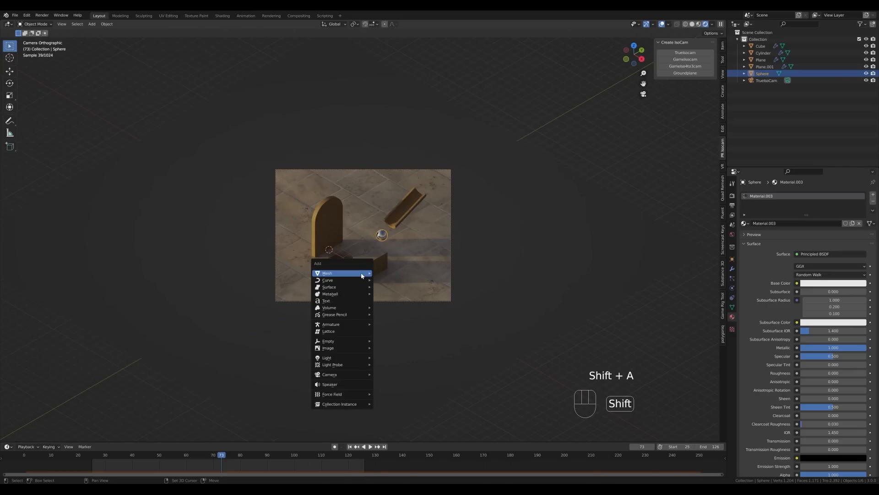
{"action": "mouse_move", "coordinate": [362, 275]}
{"action": "mouse_move", "coordinate": [353, 357]}
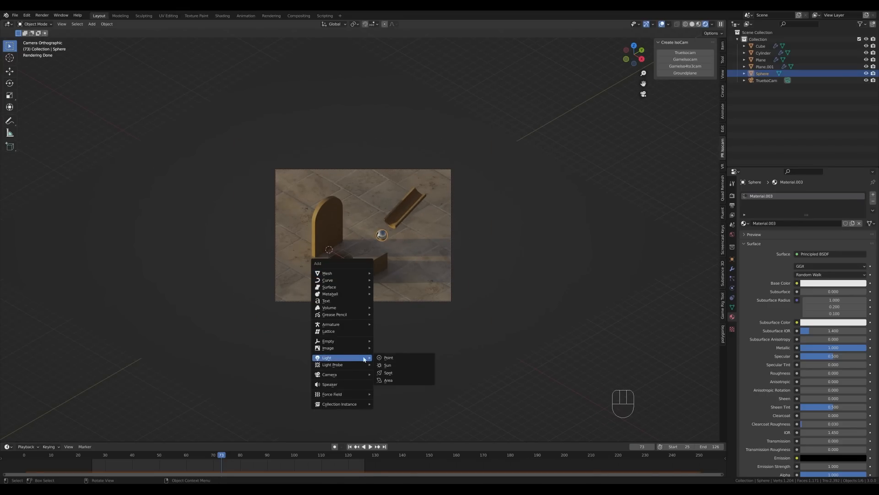
{"action": "left_click", "coordinate": [397, 379]}
{"action": "key", "text": "g"}
{"action": "key", "text": "z"}
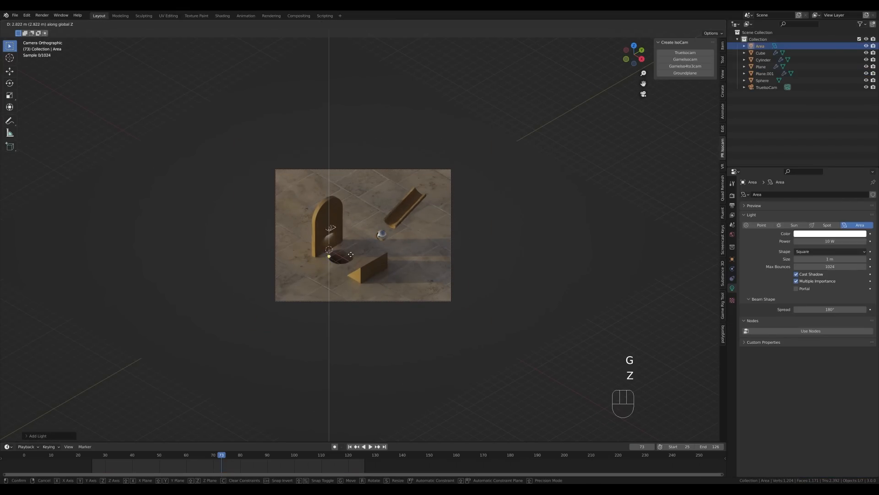
{"action": "left_click", "coordinate": [344, 105]}
{"action": "left_click_drag", "start_coordinate": [343, 104], "coordinate": [570, 175]}
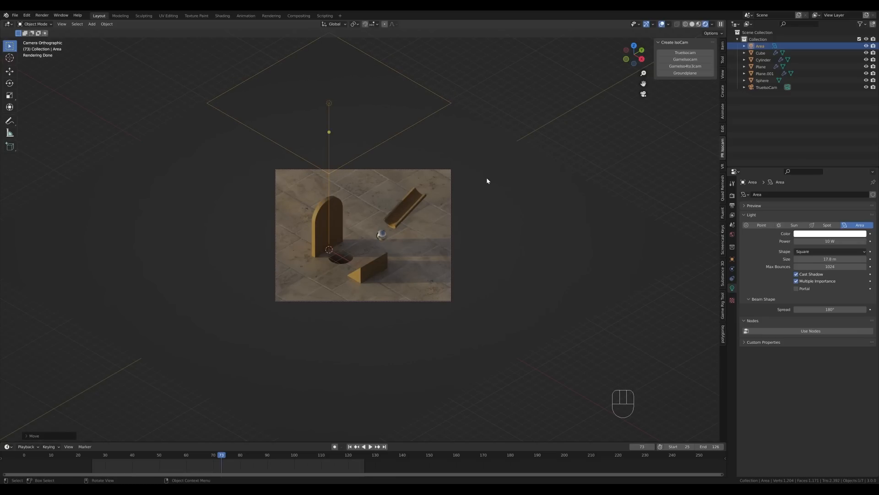
Step: Set the pivot point to the 3D cursor and freely rotate the area light around it so it shines from behind the trough
{"action": "key", "text": "period"}
{"action": "left_click", "coordinate": [567, 180]}
{"action": "key", "text": "r"}
{"action": "key", "text": "r"}
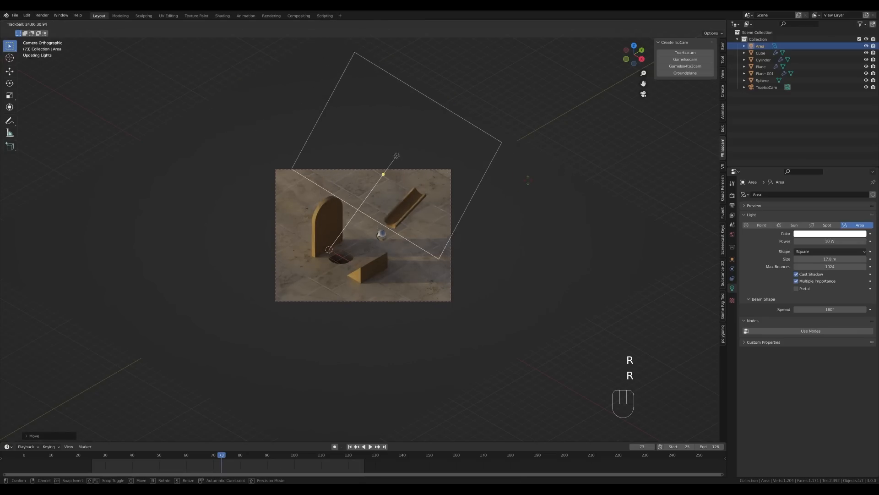
{"action": "left_click", "coordinate": [528, 182]}
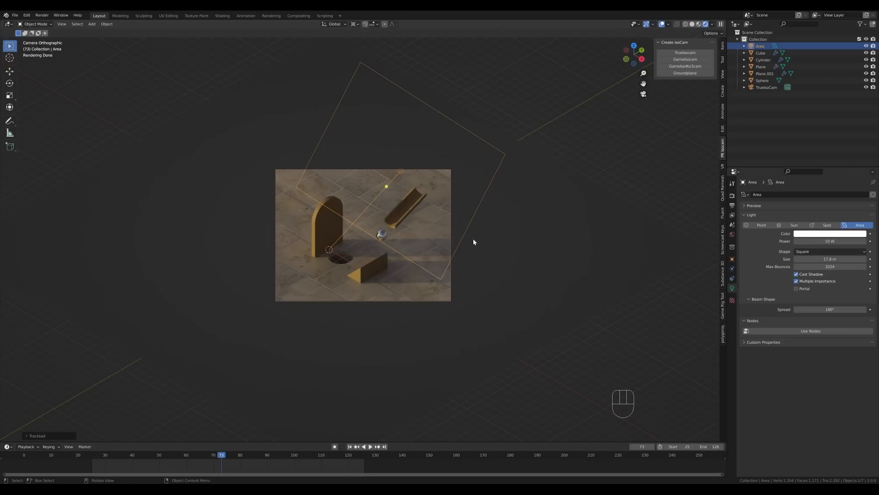
Step: Give the area light a violet-blue color and set its power to 1500 W
{"action": "left_click", "coordinate": [830, 233]}
{"action": "left_click_drag", "start_coordinate": [831, 167], "coordinate": [846, 161]}
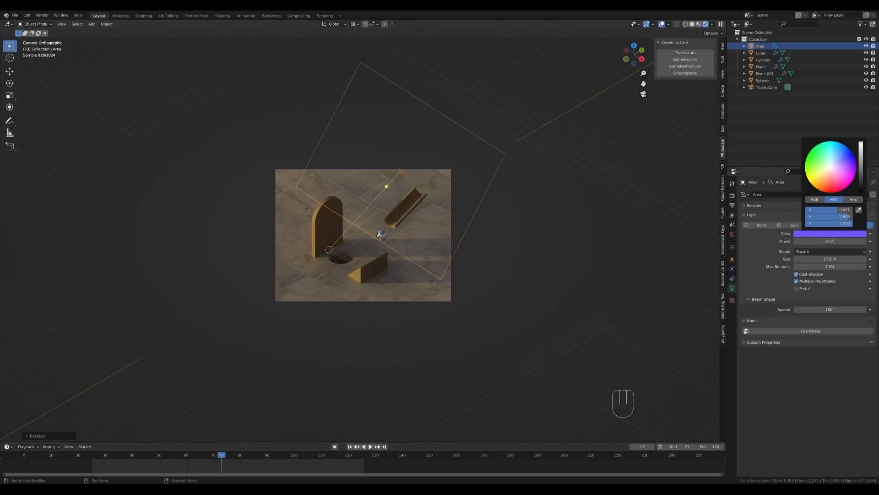
{"action": "left_click", "coordinate": [848, 241]}
{"action": "type", "text": "15000"}
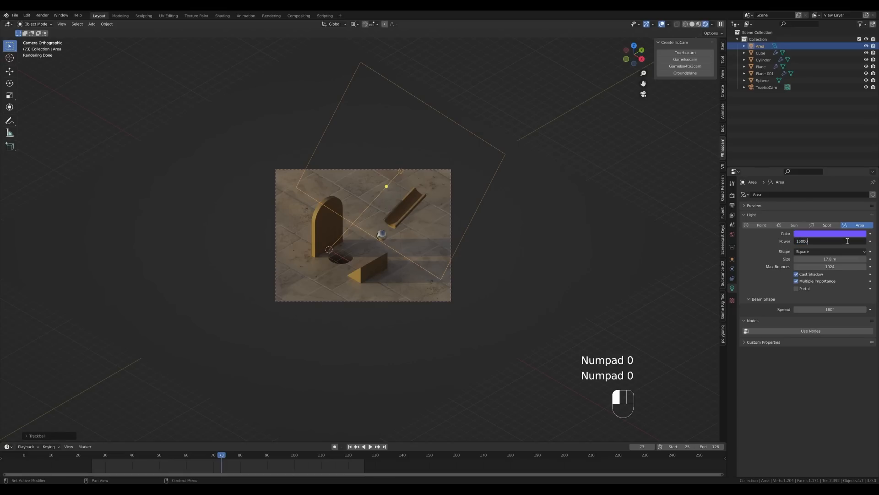
{"action": "key", "text": "BackSpace"}
{"action": "key", "text": "Return"}
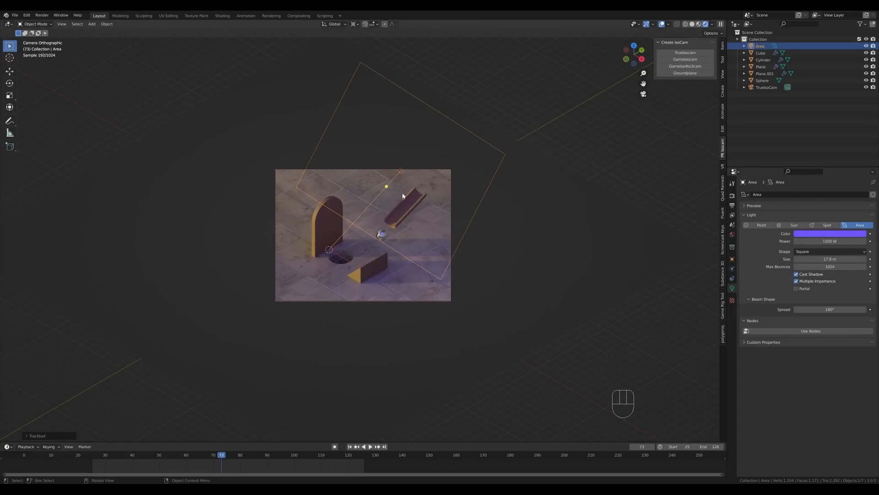
Step: Shift the violet area light slightly and enlarge it to about 20.9 m
{"action": "key", "text": "g"}
{"action": "key", "text": "g"}
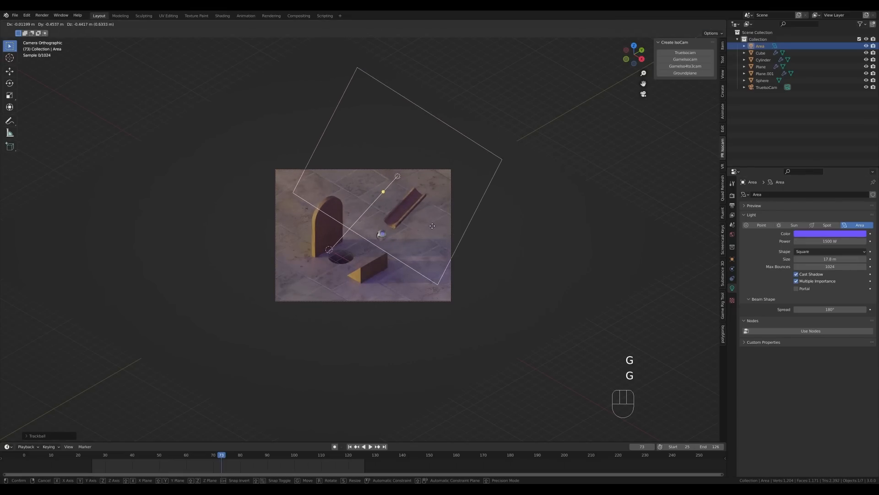
{"action": "left_click", "coordinate": [449, 219]}
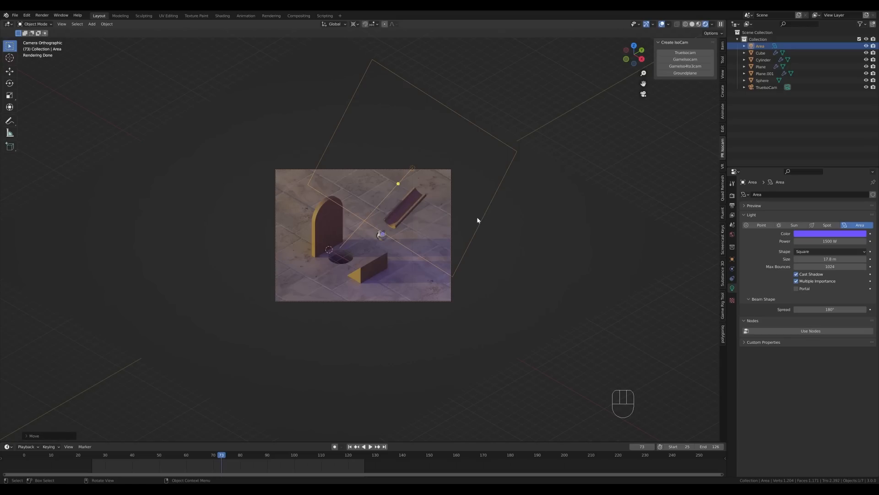
{"action": "left_click_drag", "start_coordinate": [527, 147], "coordinate": [562, 154]}
Step: Add a second area light at the world origin and raise it along Z above the arched wall
{"action": "key", "text": "shift+a"}
{"action": "mouse_move", "coordinate": [407, 218]}
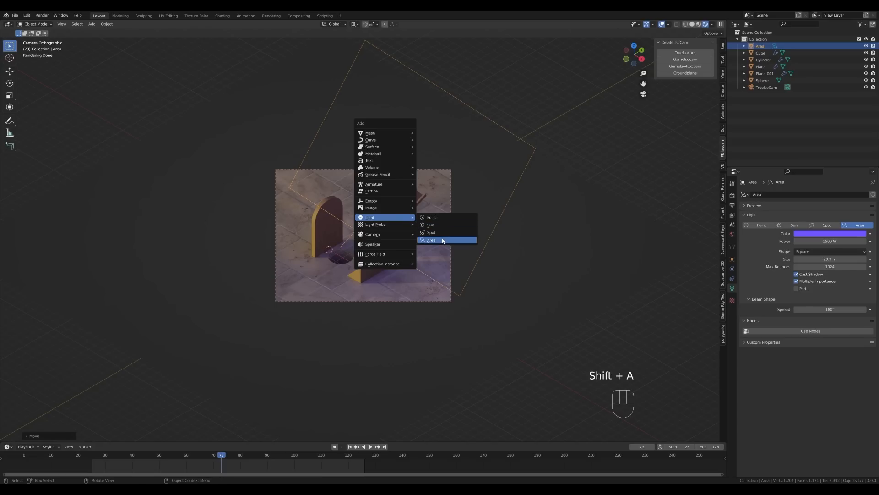
{"action": "left_click", "coordinate": [442, 238]}
{"action": "key", "text": "g"}
{"action": "key", "text": "z"}
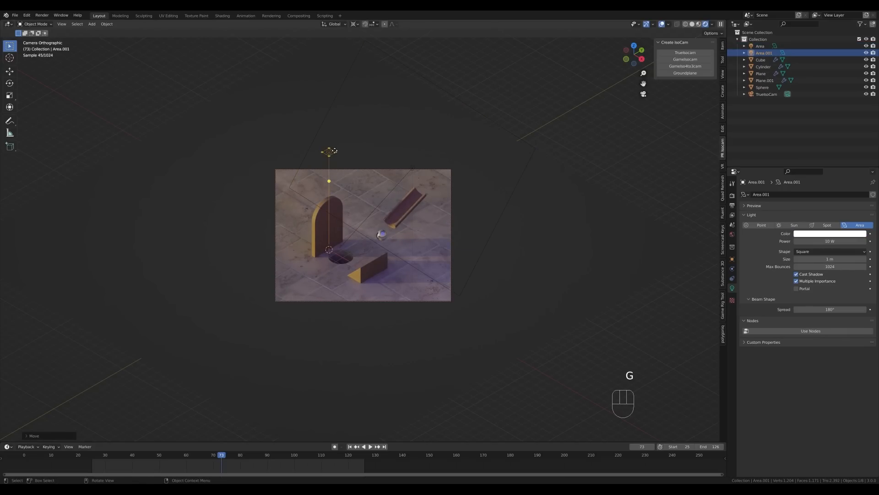
Step: Enlarge the second area light to about 4.08 m and swing it around the 3D cursor about X and Z beside the arched wall
{"action": "key", "text": "r"}
{"action": "key", "text": "x"}
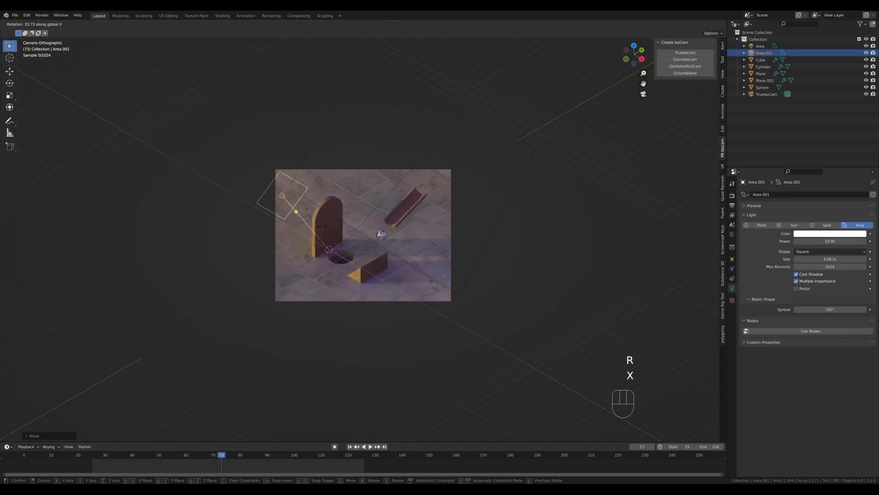
{"action": "key", "text": "r"}
{"action": "key", "text": "z"}
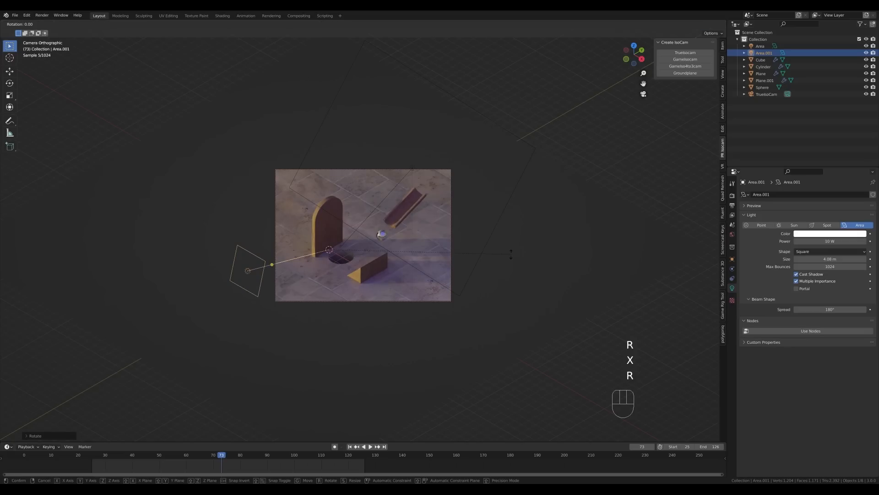
{"action": "left_click", "coordinate": [414, 368]}
Step: Give the second area light a warm orange color and set its power to 1000 W
{"action": "left_click", "coordinate": [827, 234]}
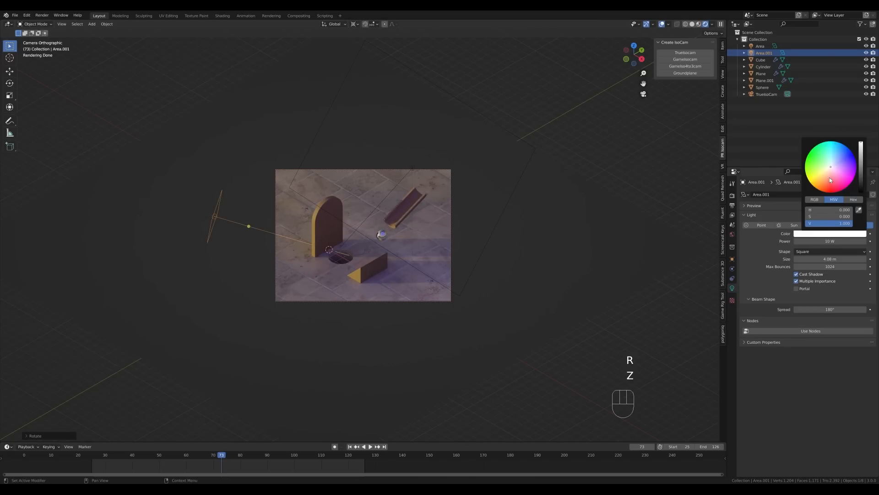
{"action": "left_click_drag", "start_coordinate": [831, 168], "coordinate": [823, 178]}
{"action": "left_click", "coordinate": [843, 240]}
{"action": "type", "text": "100"}
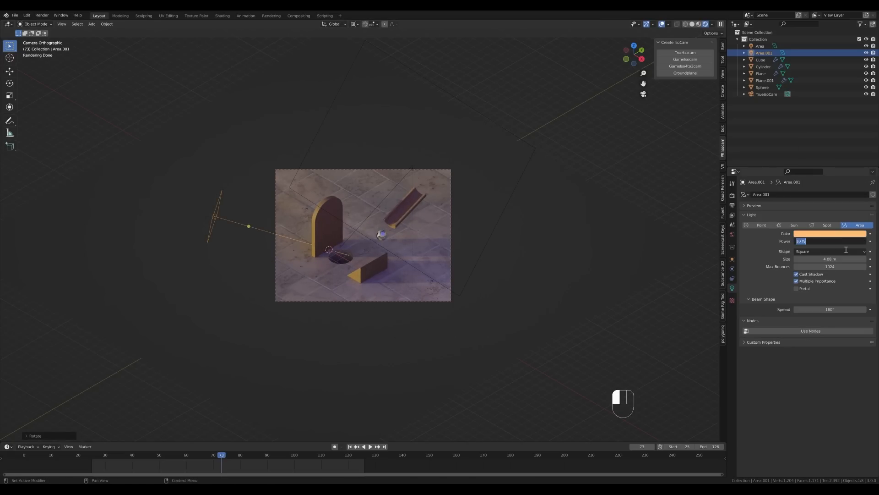
{"action": "type", "text": "0"}
{"action": "left_click", "coordinate": [846, 249]}
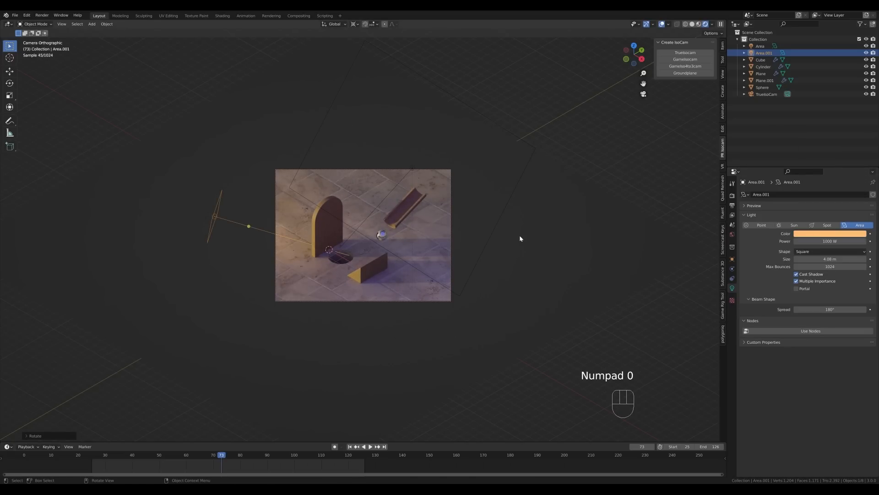
Step: Rotate the orange area light slightly about the Z axis around the 3D cursor
{"action": "key", "text": "r"}
{"action": "key", "text": "z"}
{"action": "left_click", "coordinate": [520, 213]}
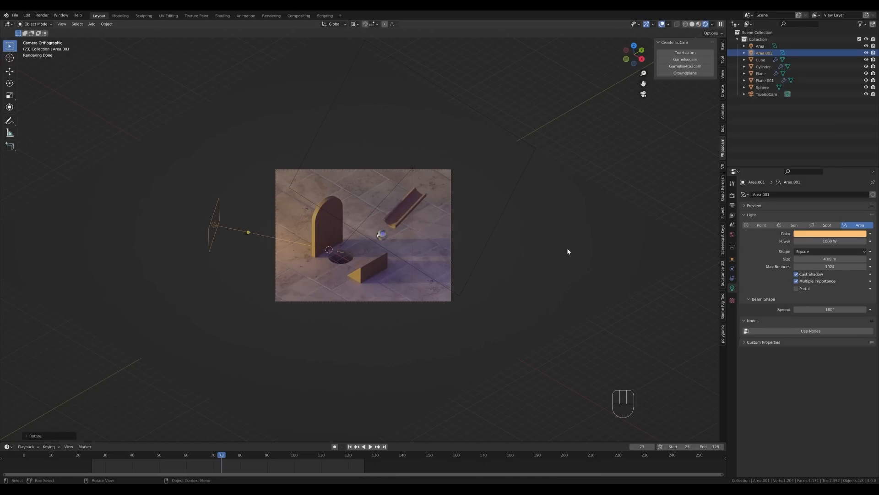
{"action": "key", "text": "g"}
{"action": "key", "text": "x"}
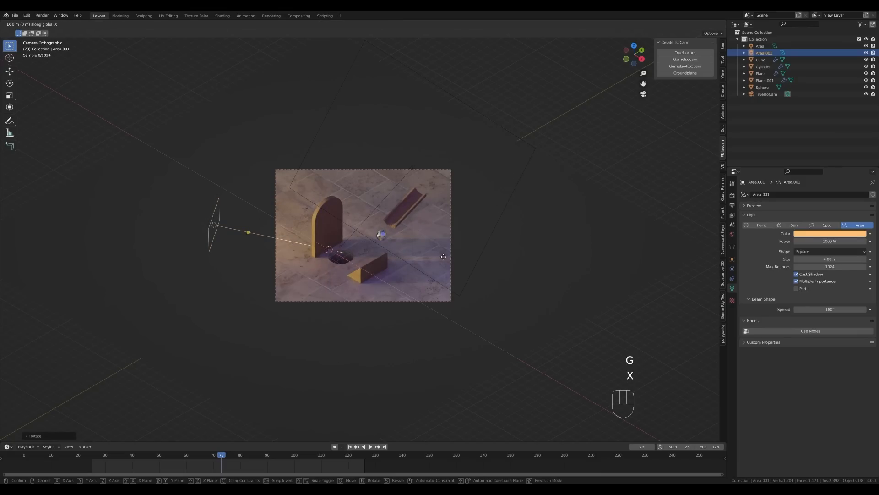
{"action": "key", "text": "x"}
{"action": "key", "text": "Escape"}
Step: Move the orange area light about 0.8 m outward along its local Z axis
{"action": "key", "text": "g"}
{"action": "key", "text": "z"}
{"action": "key", "text": "z"}
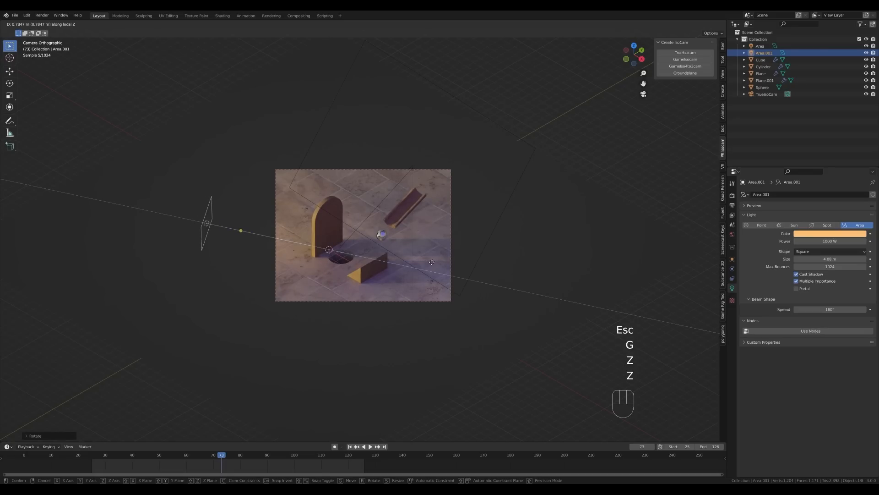
{"action": "left_click", "coordinate": [432, 261]}
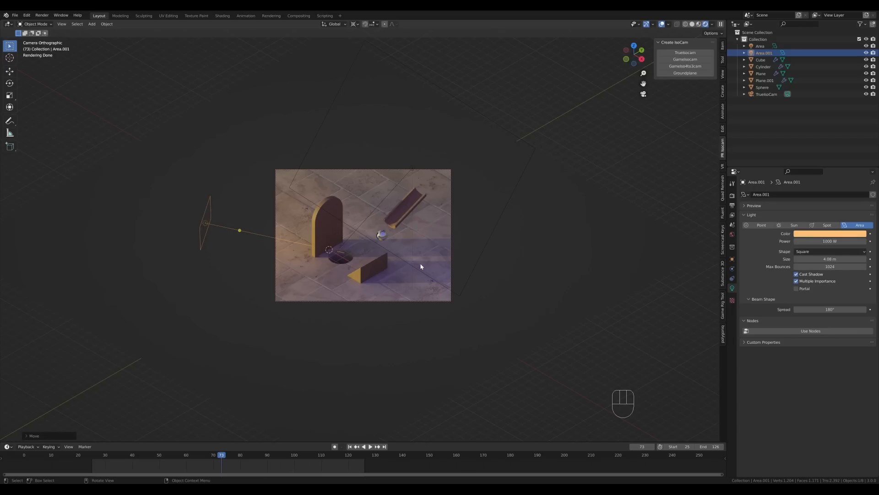
Step: Set the render output file format to FFmpeg Video with an MPEG-4 container
{"action": "left_click", "coordinate": [732, 207]}
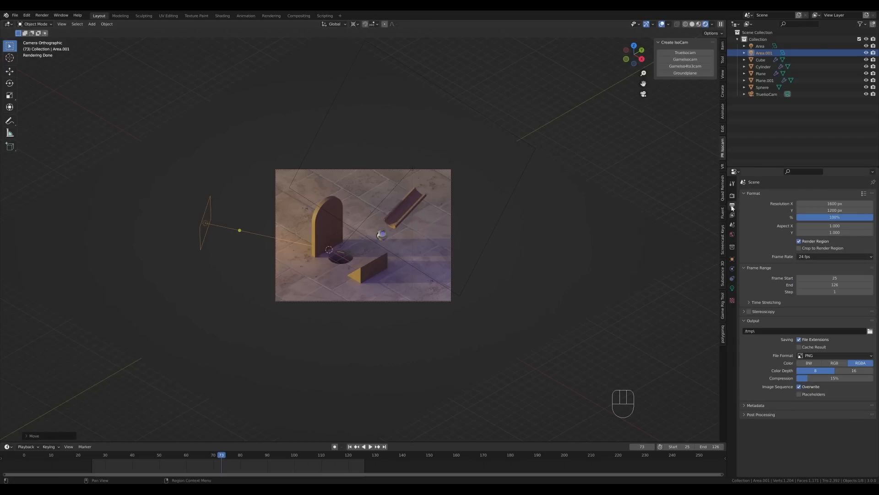
{"action": "left_click", "coordinate": [820, 355]}
{"action": "left_click", "coordinate": [851, 391]}
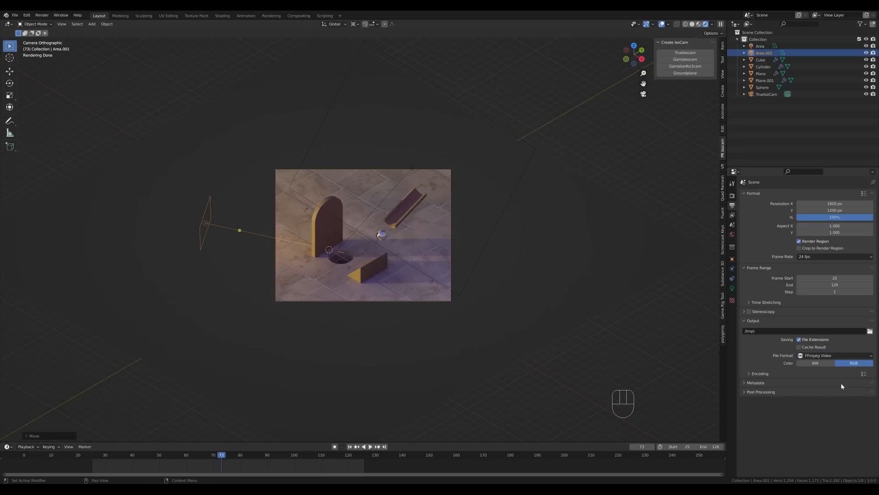
{"action": "left_click", "coordinate": [761, 374]}
{"action": "left_click", "coordinate": [808, 384]}
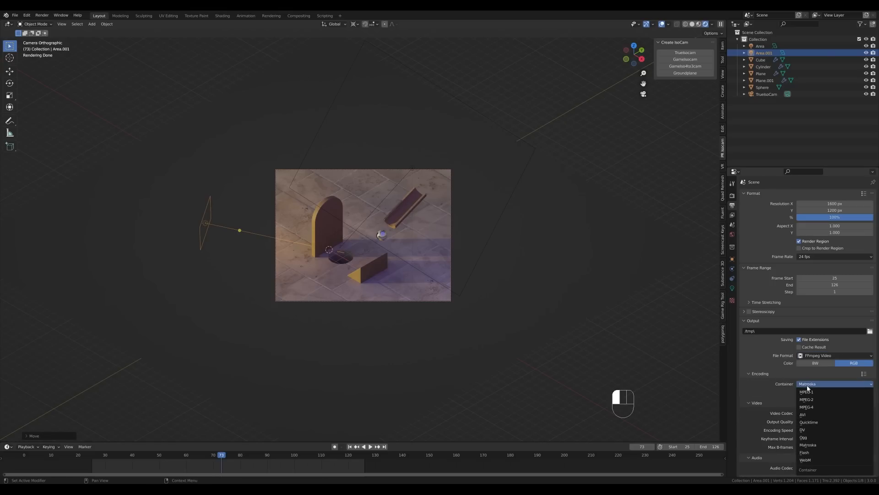
{"action": "left_click", "coordinate": [817, 408]}
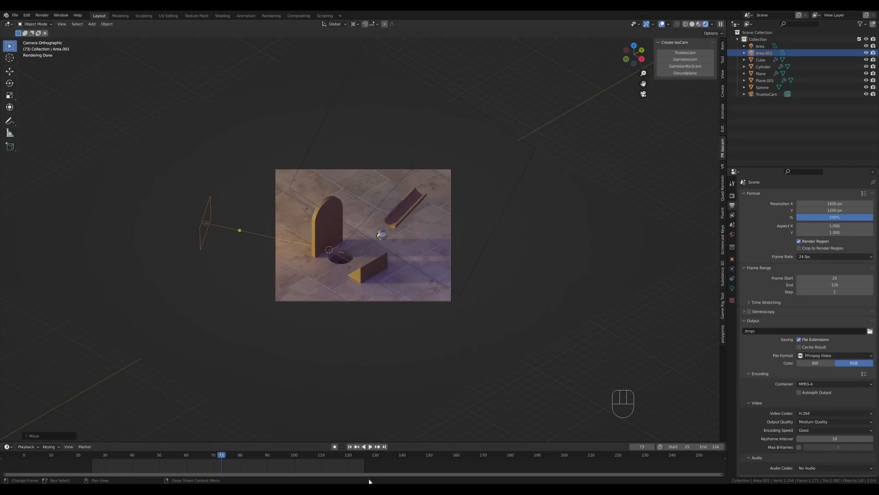
Step: Add a plane, scale up its mesh and move it horizontally to the floor area between the arched wall and the trough
{"action": "key", "text": "shift+a"}
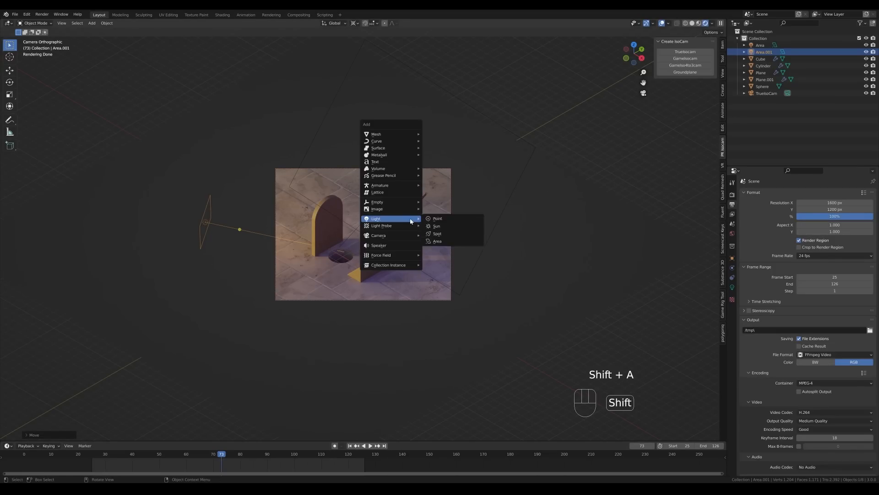
{"action": "mouse_move", "coordinate": [393, 132]}
{"action": "left_click", "coordinate": [430, 132]}
{"action": "key", "text": "Tab"}
{"action": "key", "text": "s"}
{"action": "left_click", "coordinate": [519, 258]}
{"action": "key", "text": "Tab"}
{"action": "key", "text": "g"}
{"action": "key", "text": "shift+z"}
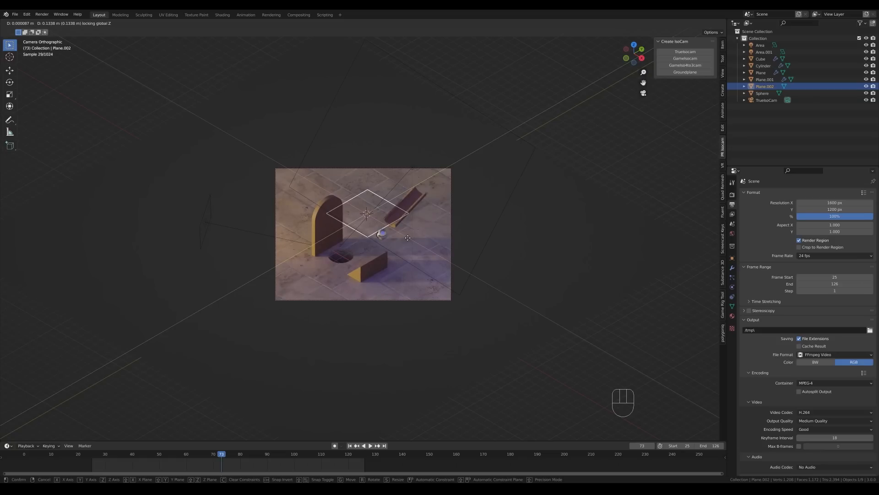
{"action": "left_click", "coordinate": [409, 236]}
Step: Extrude the new plane into a thin slab and save the file
{"action": "key", "text": "Tab"}
{"action": "key", "text": "e"}
{"action": "left_click", "coordinate": [436, 249]}
{"action": "key", "text": "Tab"}
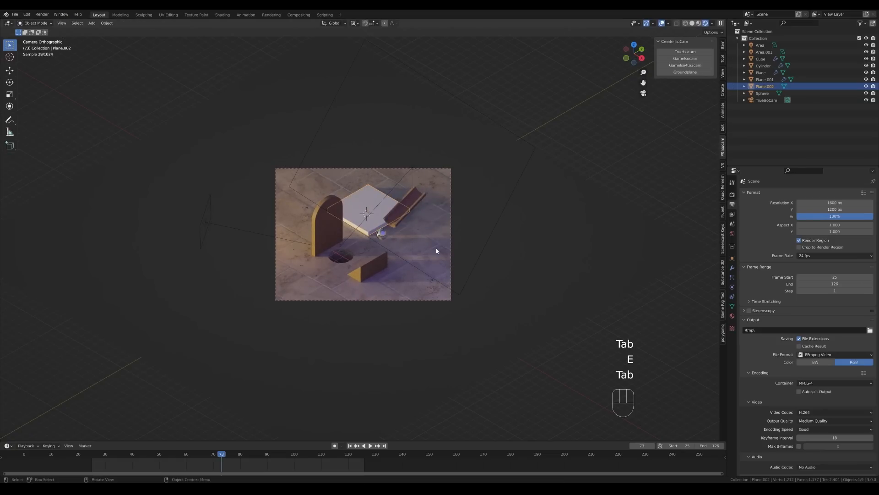
{"action": "key", "text": "ctrl+s"}
Step: Scatter the botaniq Grass_Basic_A_spring-summer preset over the slab and raise its particle number to about 6033
{"action": "left_click", "coordinate": [722, 333]}
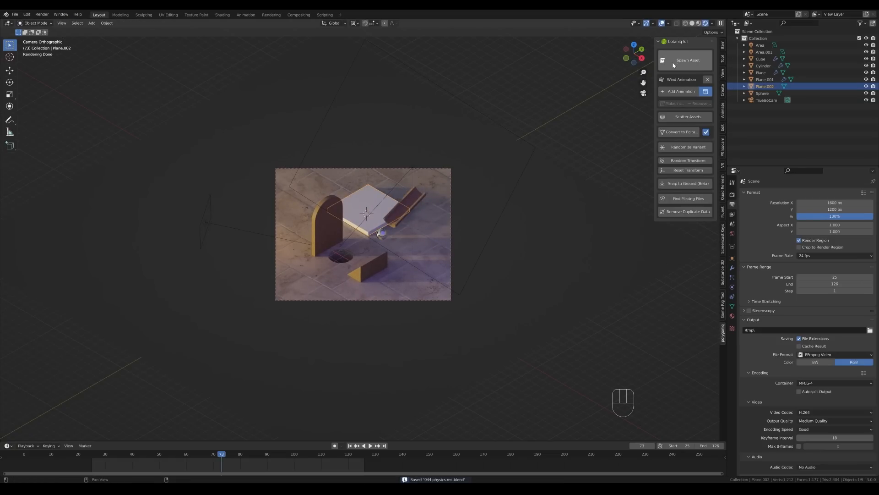
{"action": "left_click", "coordinate": [692, 149]}
{"action": "left_click", "coordinate": [677, 276]}
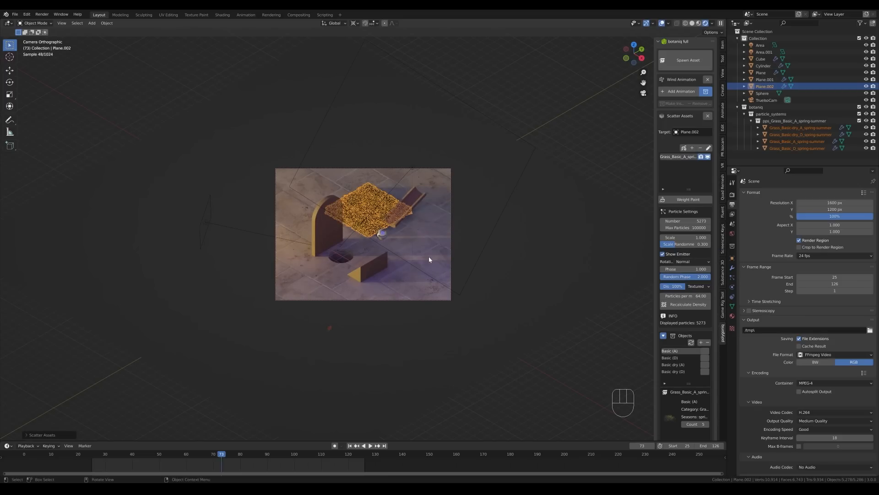
{"action": "left_click_drag", "start_coordinate": [686, 220], "coordinate": [677, 221]}
Step: Scatter the botaniq Grass_With-flowers_A_spring-summer preset over the slab as a second particle system
{"action": "left_click", "coordinate": [692, 148]}
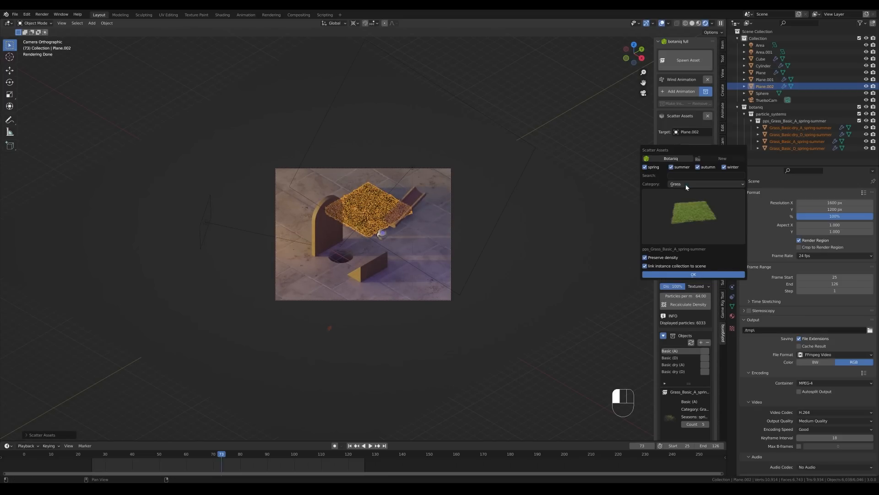
{"action": "left_click", "coordinate": [691, 213]}
{"action": "left_click", "coordinate": [565, 323]}
{"action": "left_click", "coordinate": [685, 275]}
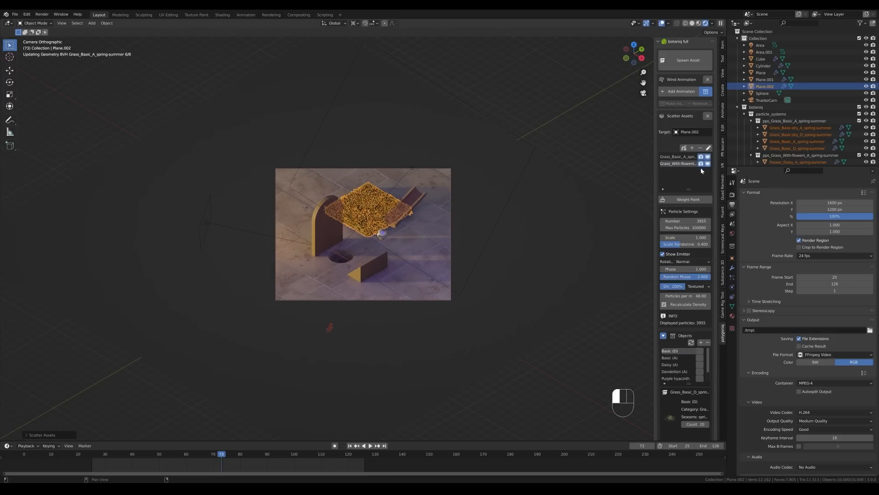
Step: Scatter another botaniq grass-with-flowers preset over the slab as a third particle system
{"action": "left_click", "coordinate": [691, 148]}
{"action": "left_click", "coordinate": [692, 215]}
{"action": "left_click", "coordinate": [603, 319]}
{"action": "left_click", "coordinate": [686, 275]}
Step: Spawn the botaniq shrub Hedge_Carpinus-betulus_B_summer and rotate it 90° about the Z axis
{"action": "scroll", "coordinate": [565, 70], "scroll_direction": "up", "scroll_amount": 4}
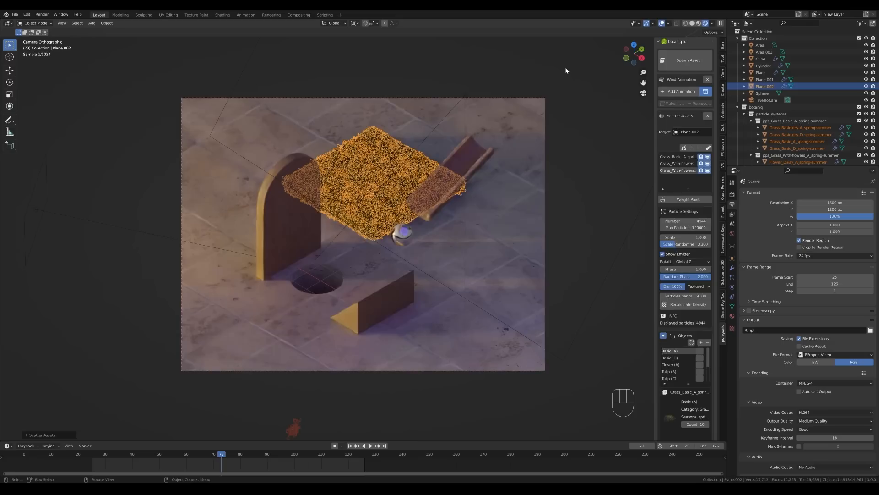
{"action": "left_click", "coordinate": [420, 191]}
{"action": "scroll", "coordinate": [641, 115], "scroll_direction": "down", "scroll_amount": 1}
{"action": "left_click", "coordinate": [687, 60]}
{"action": "left_click", "coordinate": [675, 131]}
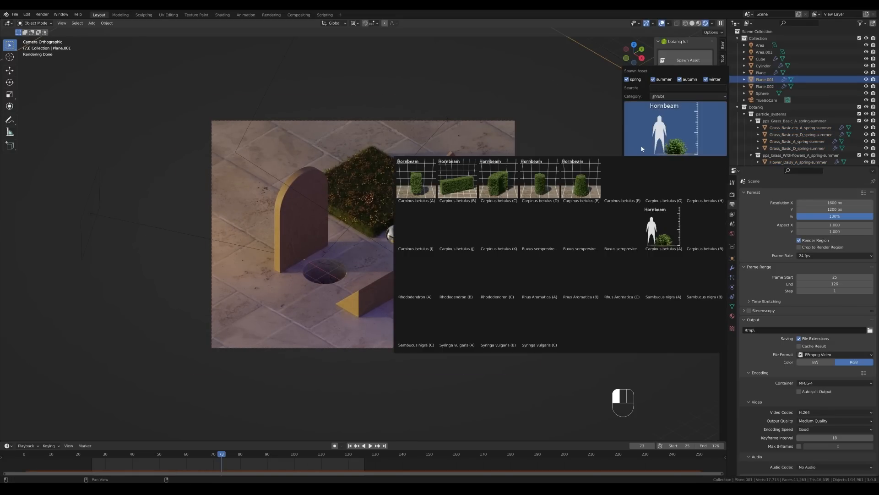
{"action": "left_click", "coordinate": [394, 237]}
{"action": "left_click", "coordinate": [632, 180]}
{"action": "key", "text": "r"}
{"action": "key", "text": "z"}
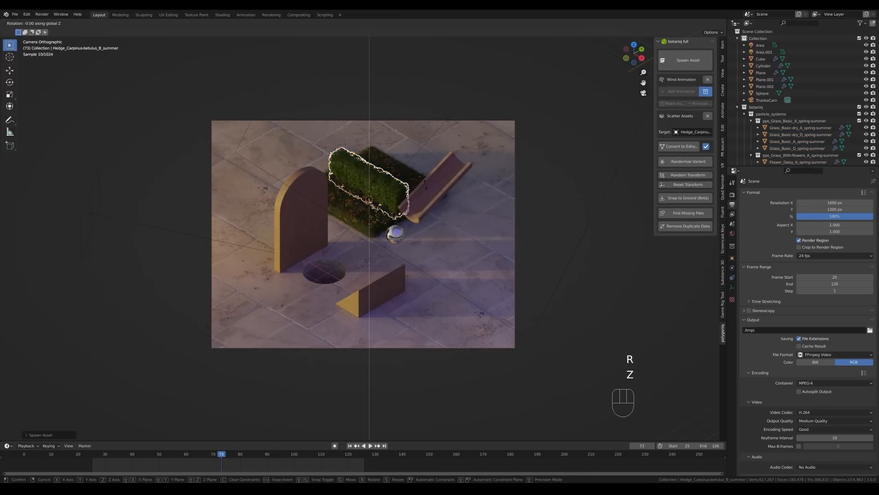
{"action": "key", "text": "KP_9"}
{"action": "key", "text": "KP_0"}
{"action": "key", "text": "KP_Enter"}
Step: Move the hedge against the outer edge of the grass slab in top view and stretch it along Y to the slab's length
{"action": "key", "text": "KP_7"}
{"action": "key", "text": "g"}
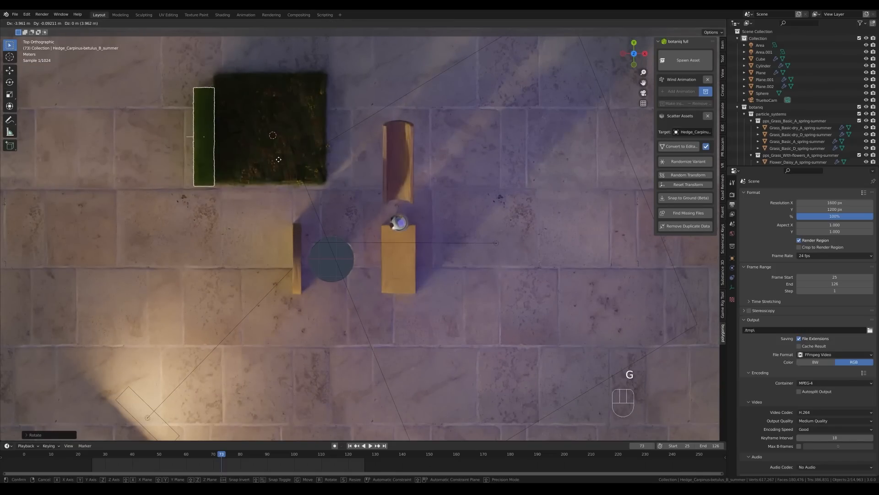
{"action": "left_click", "coordinate": [275, 152]}
{"action": "key", "text": "s"}
{"action": "key", "text": "y"}
{"action": "left_click", "coordinate": [284, 158]}
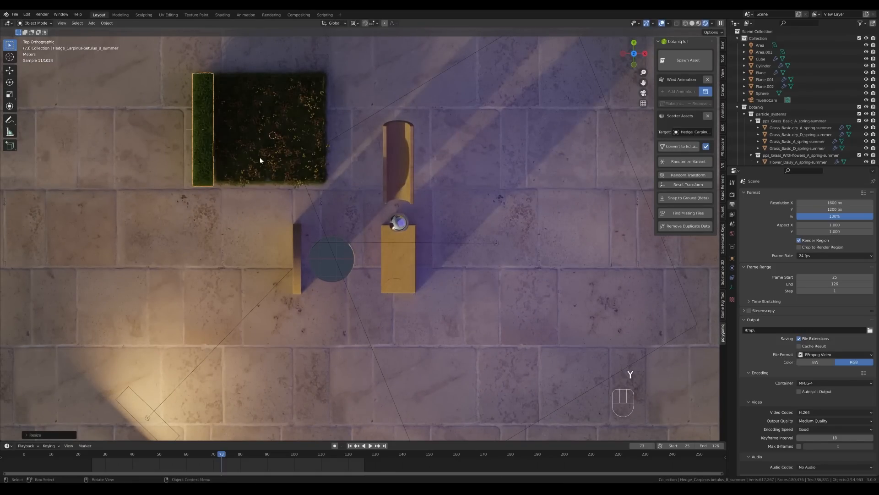
Step: Duplicate the hedge, rotate the copy 90° about Z and place it along the slab's adjacent edge on the ground plane
{"action": "key", "text": "KP_0"}
{"action": "key", "text": "shift+d"}
{"action": "key", "text": "shift+z"}
{"action": "key", "text": "r"}
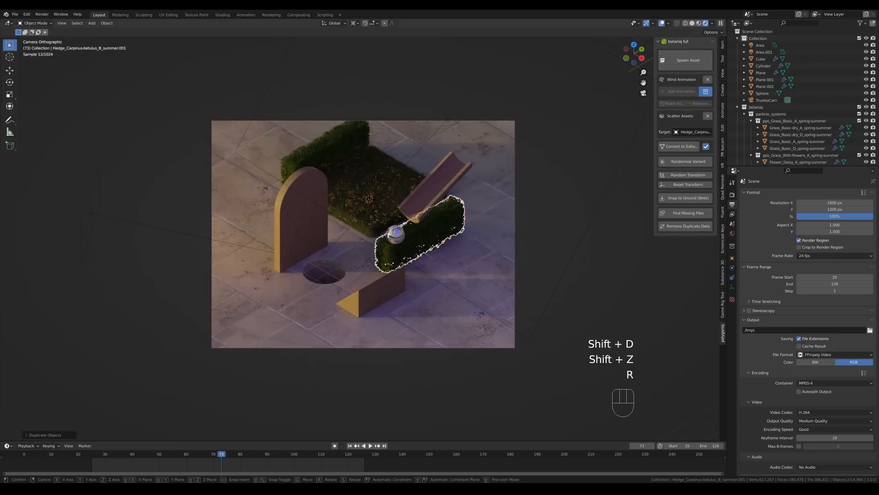
{"action": "key", "text": "z"}
{"action": "key", "text": "KP_9"}
{"action": "key", "text": "KP_0"}
{"action": "key", "text": "KP_Enter"}
{"action": "key", "text": "g"}
{"action": "key", "text": "shift+z"}
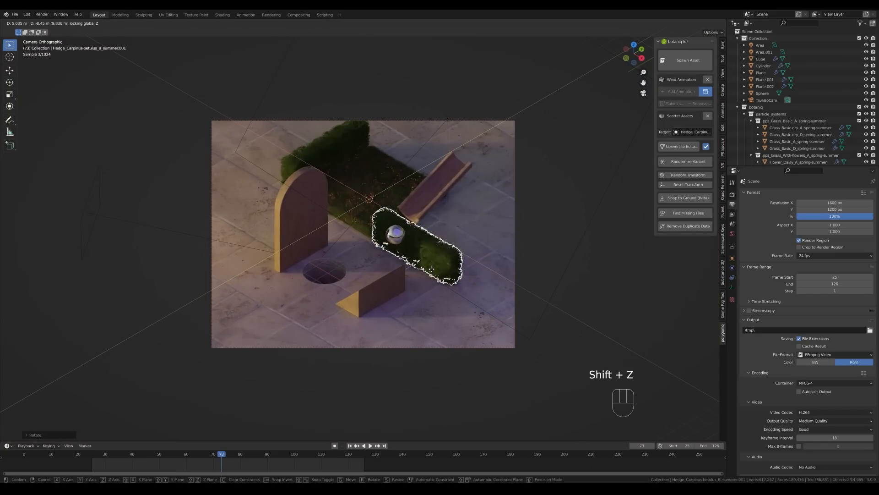
{"action": "left_click", "coordinate": [422, 206]}
Step: Add a new plane and raise it along Z above the grass
{"action": "key", "text": "shift+a"}
{"action": "left_click", "coordinate": [441, 194]}
{"action": "key", "text": "g"}
{"action": "key", "text": "z"}
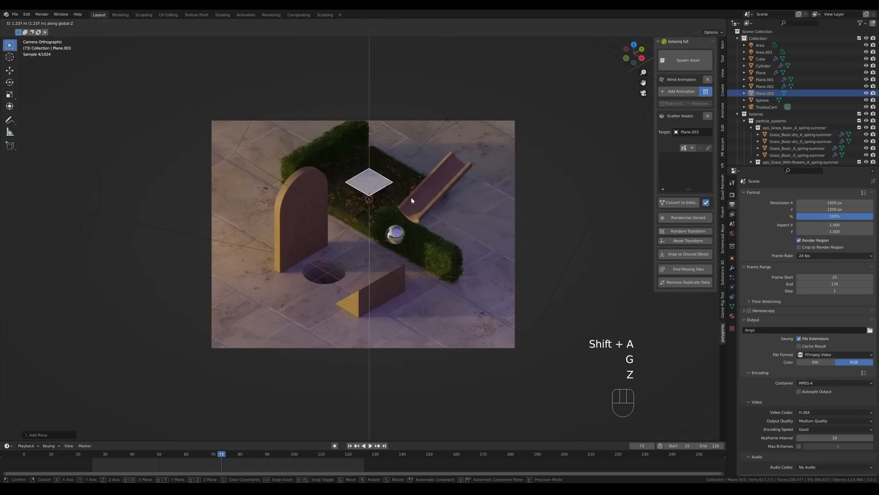
{"action": "left_click", "coordinate": [443, 199]}
Step: Scale up the new plane, inset and remove its centre face, and extrude the remaining border into a thin square frame
{"action": "key", "text": "Tab"}
{"action": "key", "text": "s"}
{"action": "key", "text": "Escape"}
{"action": "key", "text": "period"}
{"action": "key", "text": "s"}
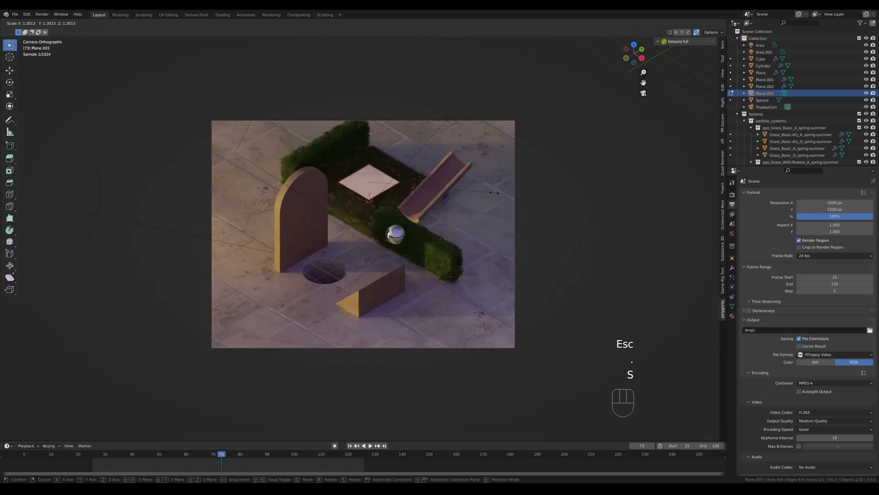
{"action": "left_click", "coordinate": [493, 193]}
{"action": "key", "text": "x"}
{"action": "key", "text": "a"}
{"action": "key", "text": "e"}
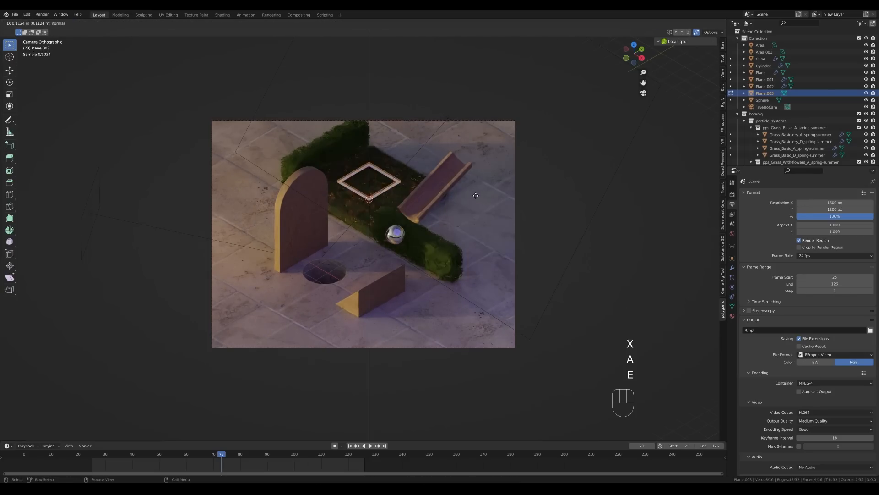
{"action": "left_click", "coordinate": [476, 195]}
{"action": "key", "text": "Tab"}
Step: Give the square frame a new material with an Emission surface shader
{"action": "left_click", "coordinate": [732, 315]}
{"action": "left_click", "coordinate": [808, 253]}
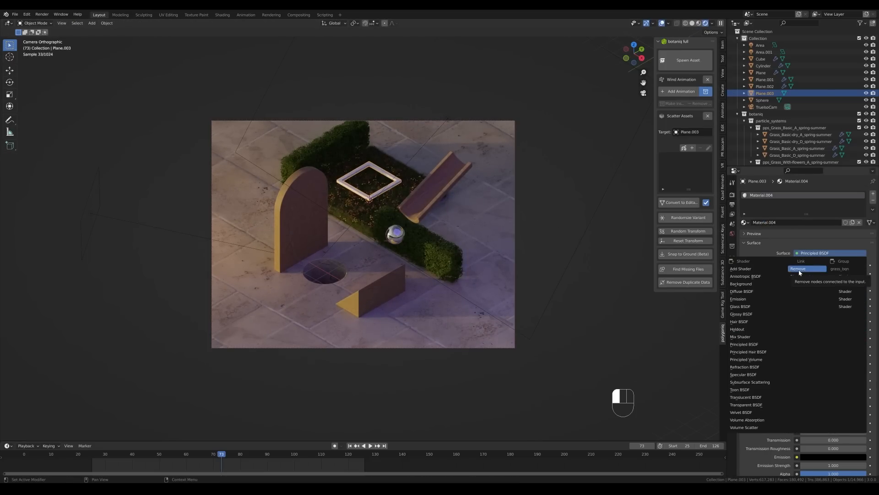
{"action": "left_click", "coordinate": [799, 271]}
{"action": "key", "text": "ctrl+z"}
{"action": "left_click", "coordinate": [808, 253]}
{"action": "left_click", "coordinate": [751, 306]}
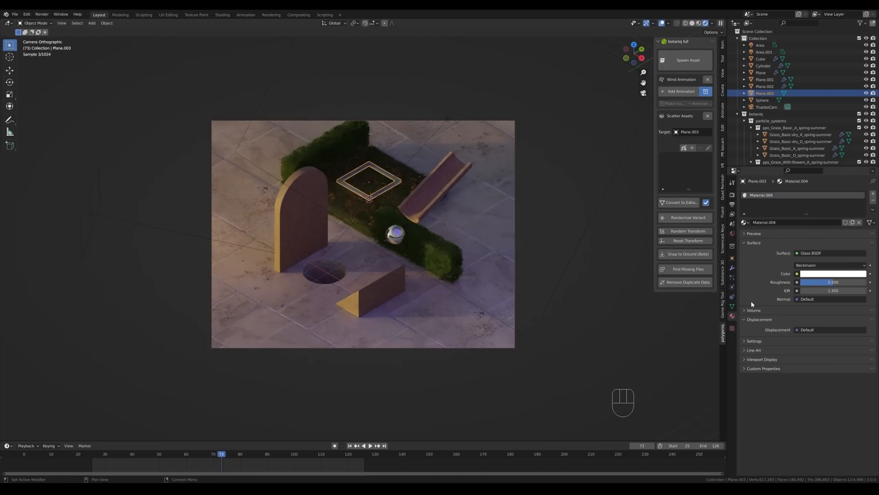
{"action": "left_click", "coordinate": [808, 253]}
{"action": "left_click", "coordinate": [755, 306]}
Step: Set the frame's emission color to a bright yellow-green and raise the emission strength
{"action": "left_click", "coordinate": [833, 265]}
{"action": "left_click", "coordinate": [813, 196]}
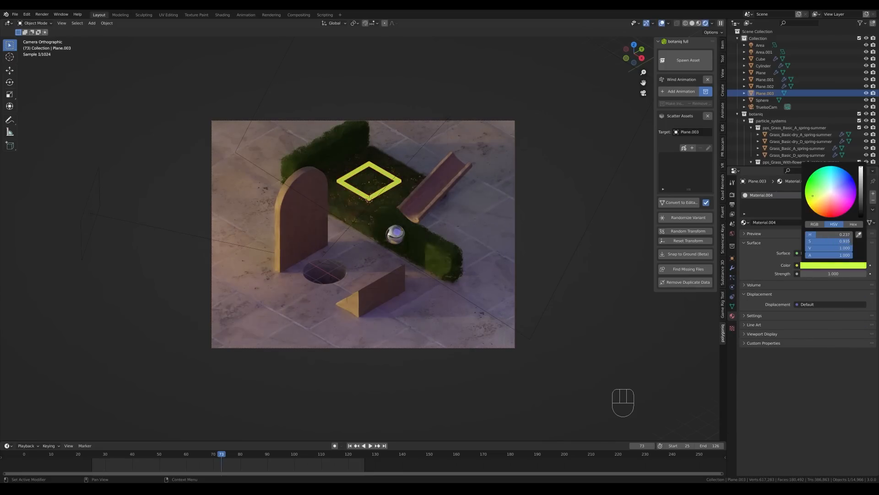
{"action": "left_click_drag", "start_coordinate": [833, 274], "coordinate": [857, 274]}
Step: Assign the metallic Material.003 to the arch and add a level 1 subdivision to it
{"action": "left_click", "coordinate": [321, 223]}
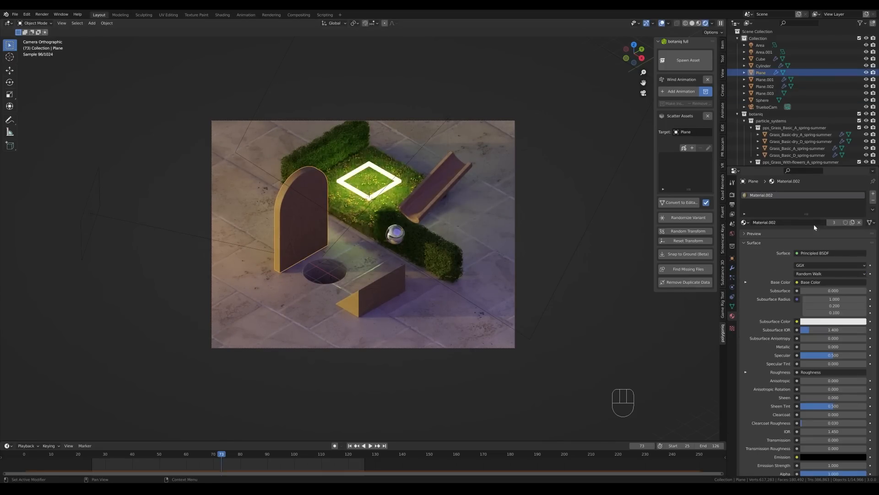
{"action": "left_click", "coordinate": [745, 222]}
{"action": "left_click", "coordinate": [762, 260]}
{"action": "key", "text": "ctrl+1"}
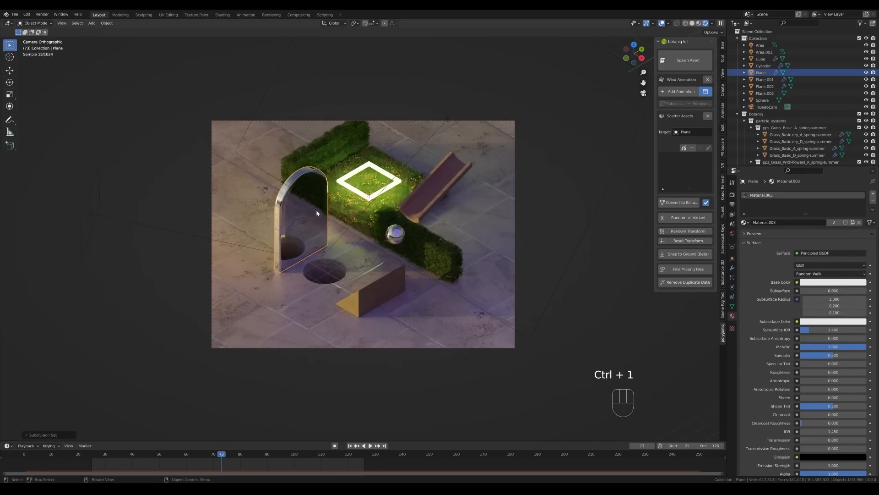
Step: Inset the arch's faces in Edit Mode and save the file
{"action": "key", "text": "Tab"}
{"action": "key", "text": "u"}
{"action": "left_click", "coordinate": [367, 253]}
{"action": "key", "text": "Tab"}
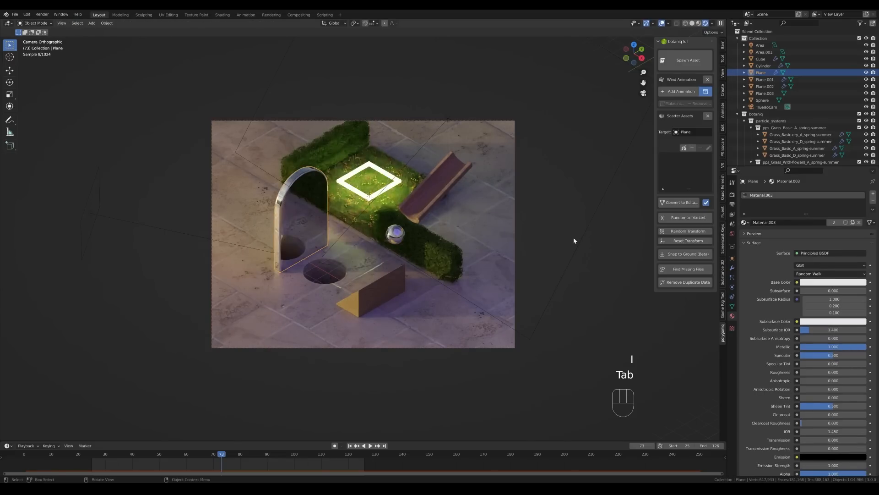
{"action": "left_click", "coordinate": [574, 240]}
{"action": "key", "text": "ctrl+s"}
Step: Place the 3D cursor on the floor beside the wedge, and bevel the wedge's upper edge, flattening it with a Z scale of 0
{"action": "right_click", "coordinate": [334, 316], "text": "shift"}
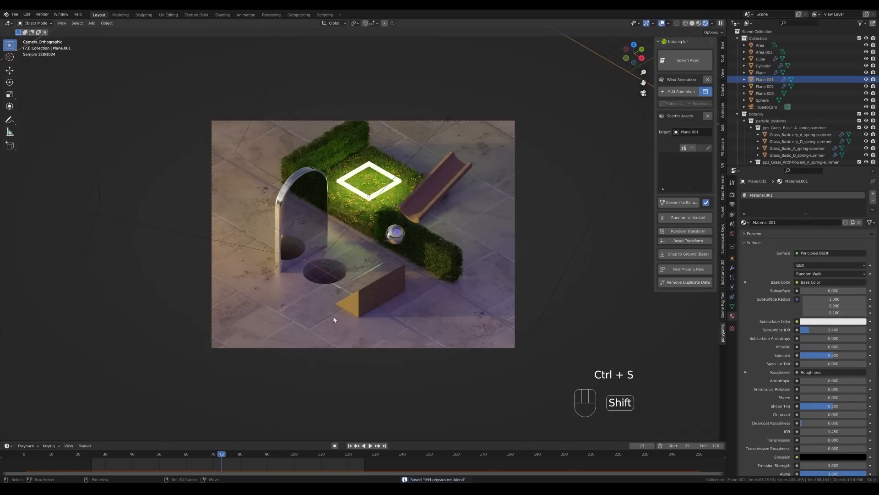
{"action": "left_click", "coordinate": [387, 300]}
{"action": "key", "text": "Tab"}
{"action": "key", "text": "2"}
{"action": "key", "text": "ctrl+b"}
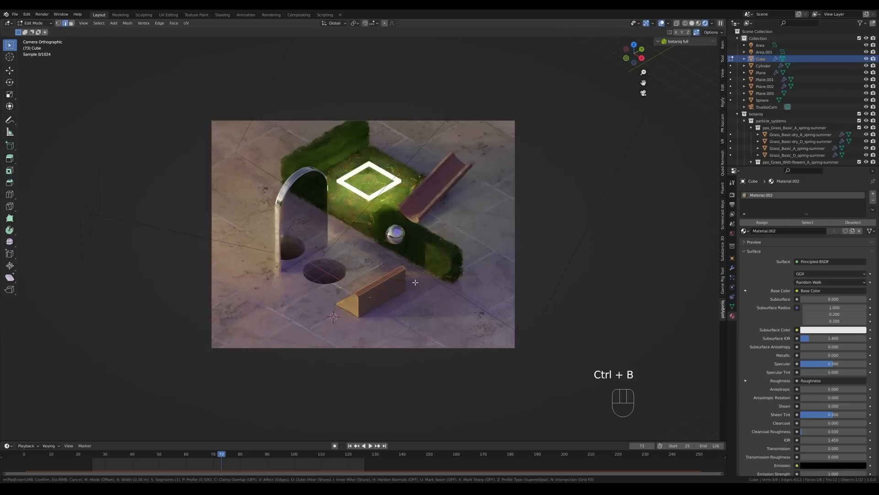
{"action": "key", "text": "s"}
{"action": "key", "text": "z"}
{"action": "key", "text": "KP_0"}
{"action": "key", "text": "KP_Enter"}
{"action": "key", "text": "Tab"}
Step: Spawn the botaniq pot Pot_Circular-Classic-Clay_C_spring-summer-autumn at the 3D cursor
{"action": "left_click", "coordinate": [687, 60]}
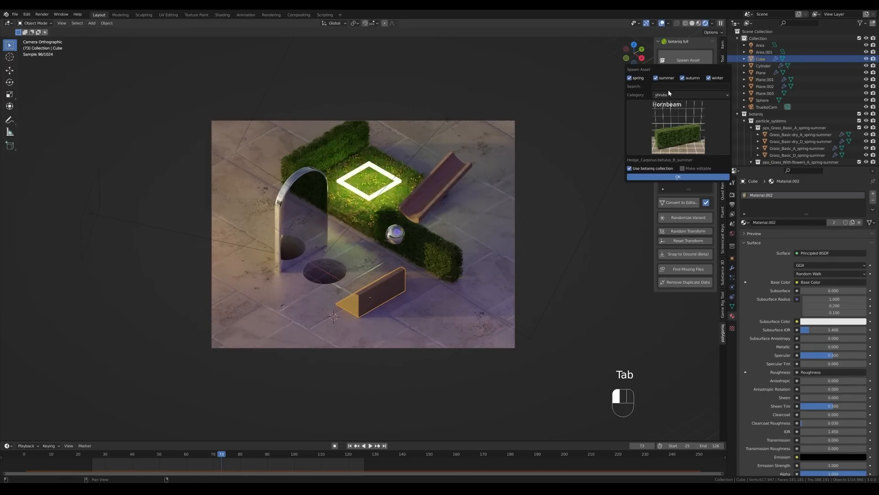
{"action": "left_click", "coordinate": [670, 94]}
{"action": "left_click", "coordinate": [674, 172]}
{"action": "left_click", "coordinate": [682, 133]}
{"action": "left_click", "coordinate": [592, 183]}
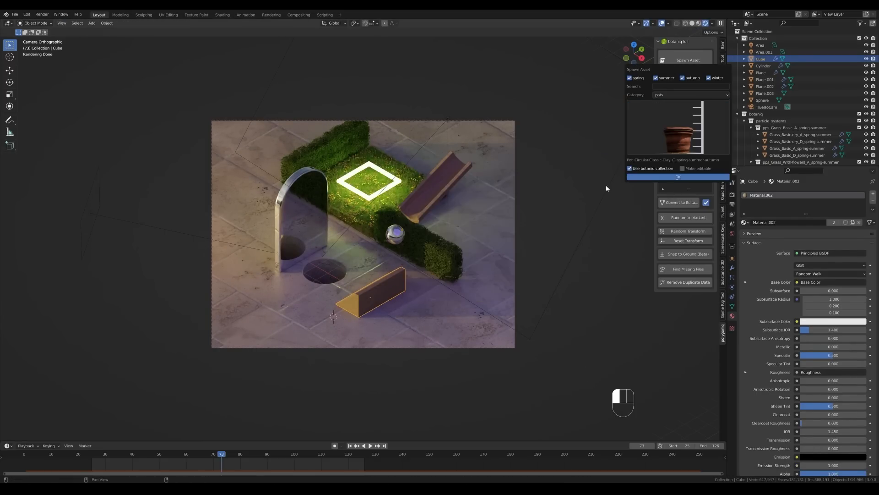
{"action": "left_click", "coordinate": [678, 176]}
Step: Scale up the clay pot and position it on the floor near the wedge's low end
{"action": "key", "text": "s"}
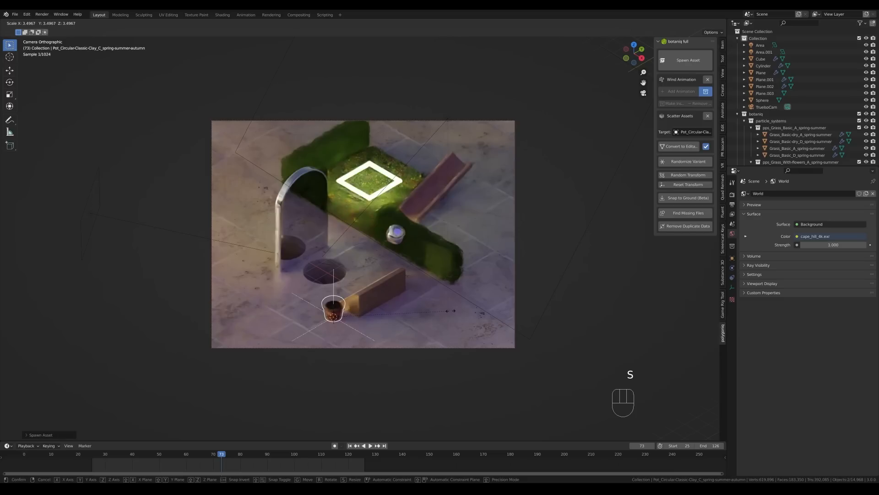
{"action": "left_click", "coordinate": [447, 308]}
{"action": "key", "text": "g"}
{"action": "key", "text": "shift+z"}
{"action": "left_click", "coordinate": [469, 319]}
Step: Snap the 3D cursor to the pot and spawn the botaniq plant Tree_Lemon-Tree_A_spring-summer-autumn there
{"action": "key", "text": "shift+s"}
{"action": "left_click", "coordinate": [678, 60]}
{"action": "left_click", "coordinate": [667, 80]}
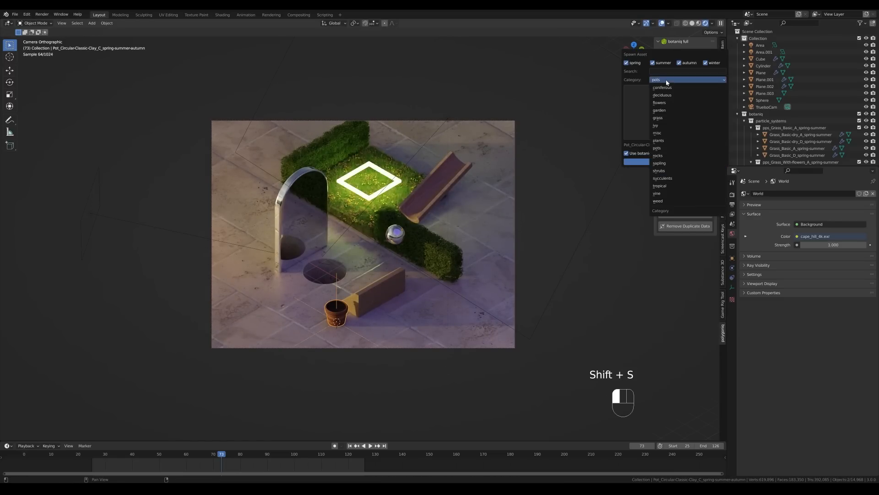
{"action": "left_click", "coordinate": [670, 142]}
{"action": "left_click", "coordinate": [673, 117]}
{"action": "left_click", "coordinate": [406, 375]}
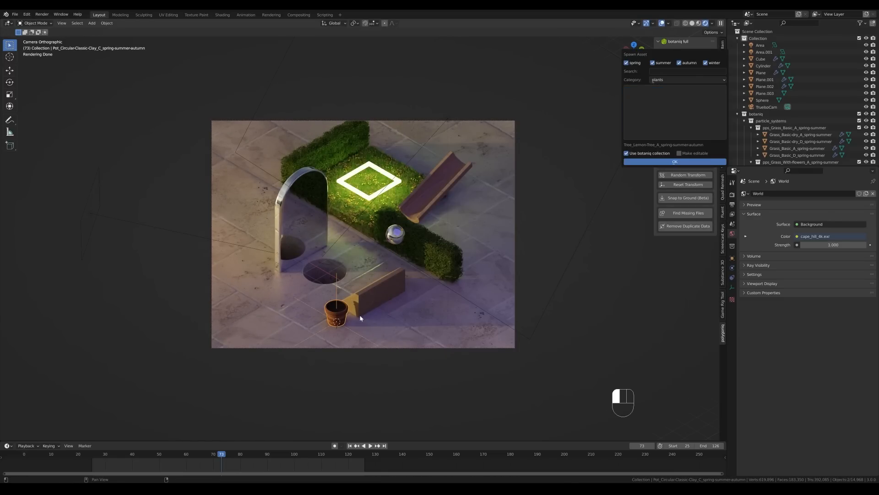
{"action": "key", "text": "Return"}
Step: Enlarge the lemon tree and raise it along Z so that it sits in the clay pot
{"action": "key", "text": "s"}
{"action": "left_click", "coordinate": [435, 341]}
{"action": "key", "text": "g"}
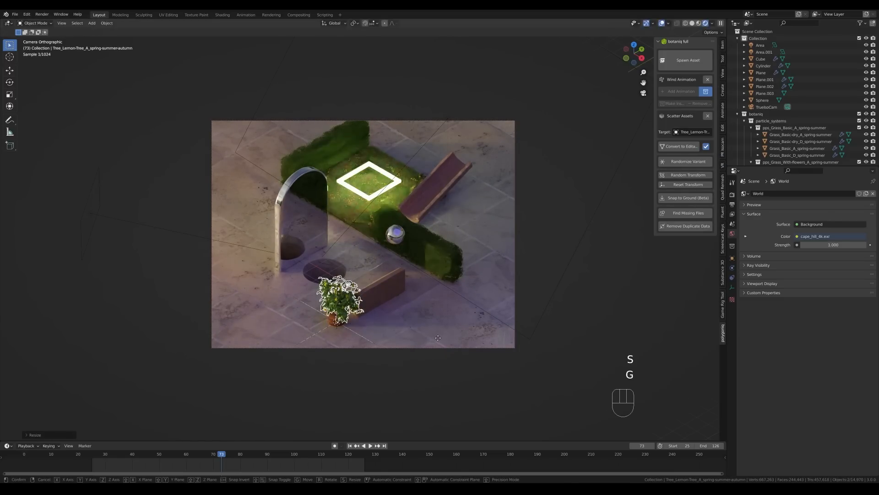
{"action": "key", "text": "z"}
{"action": "left_click", "coordinate": [439, 323]}
{"action": "key", "text": "KP_1"}
{"action": "key", "text": "KP_0"}
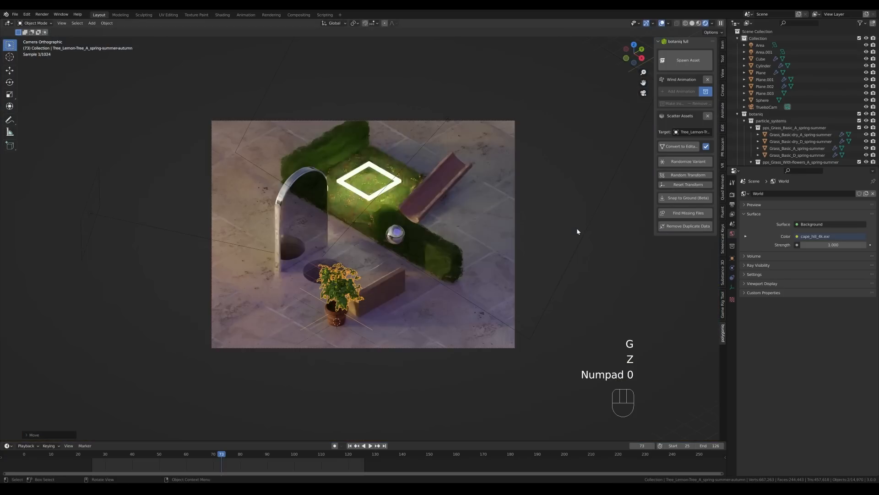
{"action": "key", "text": "s"}
{"action": "left_click", "coordinate": [380, 263]}
Step: Move the lemon tree and its pot together across the floor, slightly farther from the hole
{"action": "left_click", "coordinate": [339, 319], "text": "shift"}
{"action": "key", "text": "g"}
{"action": "key", "text": "shift+z"}
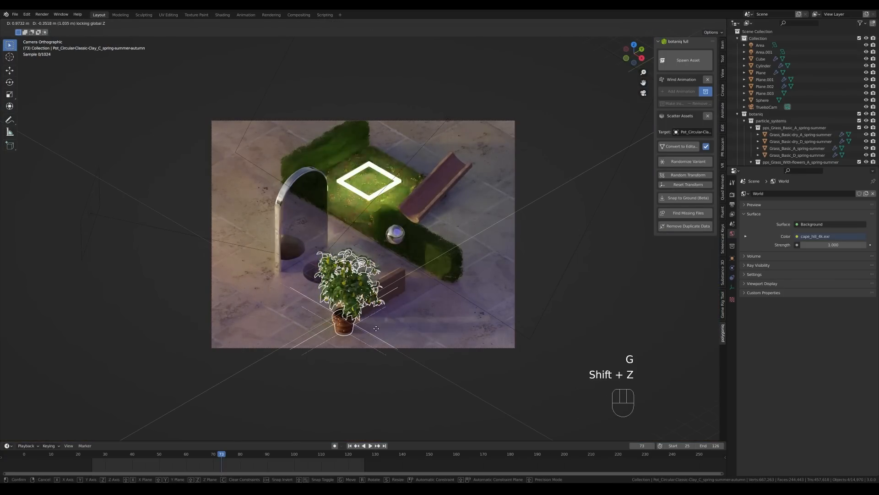
{"action": "left_click", "coordinate": [371, 333]}
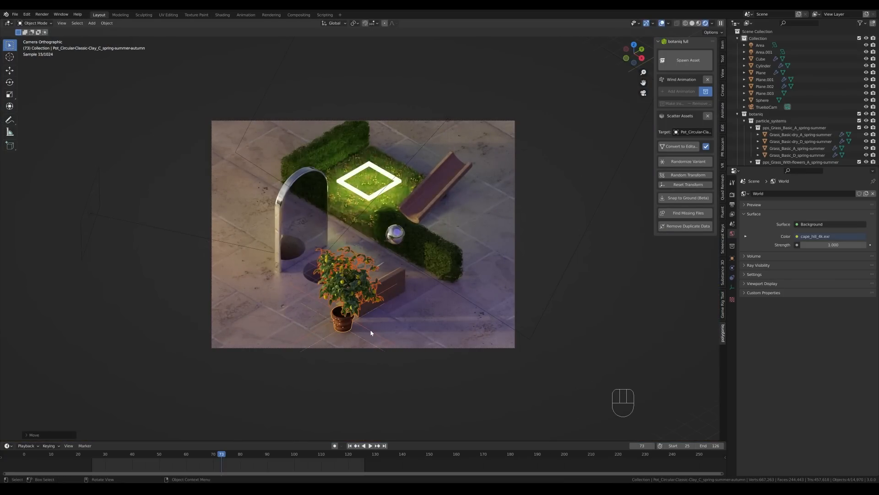
Step: Spawn the botaniq pot Pot_Amphora-Clay_A_spring-summer-autumn on the floor between the wedge and the hedge, and scale it up
{"action": "right_click", "coordinate": [426, 289], "text": "shift"}
{"action": "key", "text": "shift+a"}
{"action": "left_click", "coordinate": [682, 66]}
{"action": "left_click", "coordinate": [685, 94]}
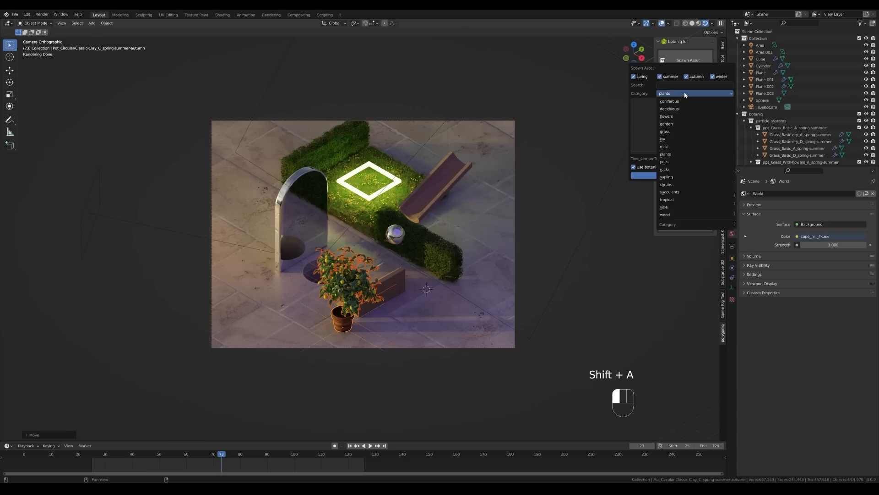
{"action": "left_click", "coordinate": [664, 162]}
{"action": "left_click", "coordinate": [675, 128]}
{"action": "left_click", "coordinate": [427, 185]}
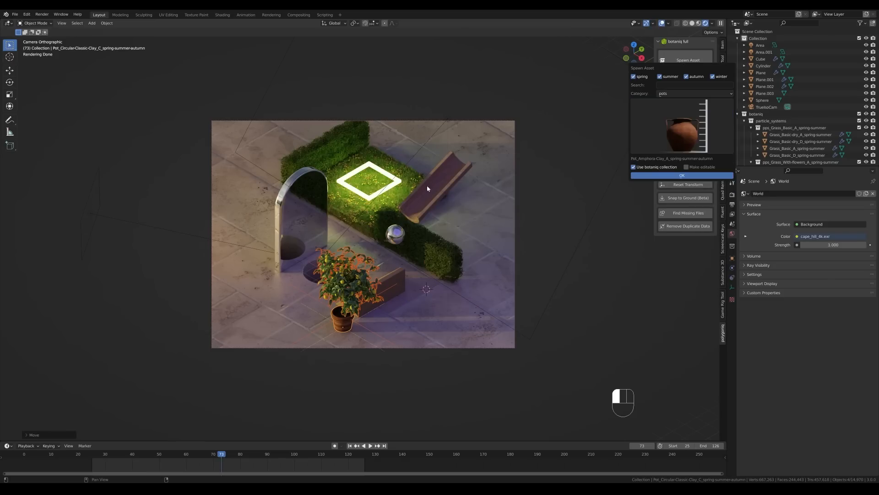
{"action": "left_click", "coordinate": [659, 175]}
{"action": "key", "text": "s"}
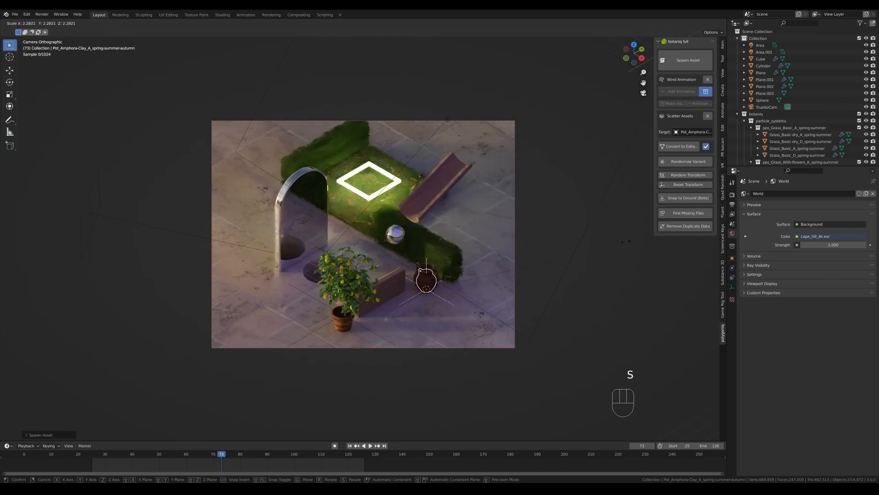
{"action": "left_click", "coordinate": [489, 203]}
Step: Spawn the botaniq plant Plant_Ficus_A_spring-summer-autumn at the amphora's location
{"action": "left_click", "coordinate": [686, 60]}
{"action": "left_click", "coordinate": [704, 80]}
{"action": "left_click", "coordinate": [687, 142]}
{"action": "left_click", "coordinate": [671, 115]}
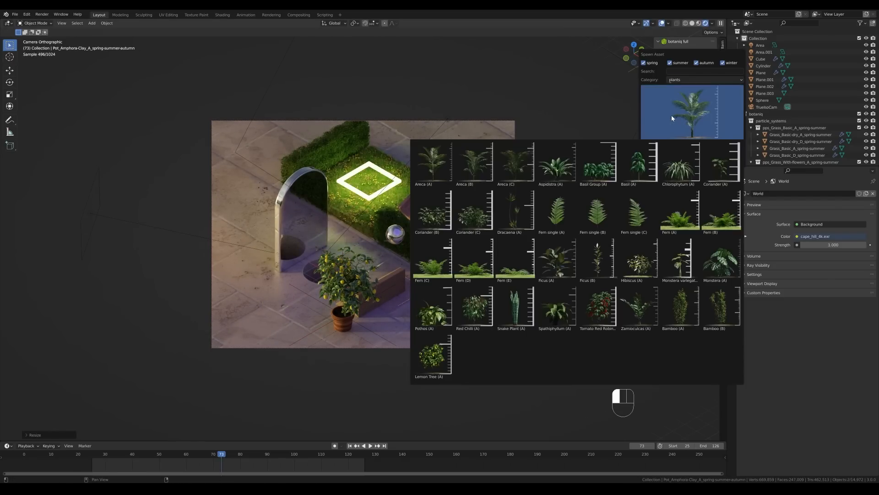
{"action": "left_click", "coordinate": [556, 261]}
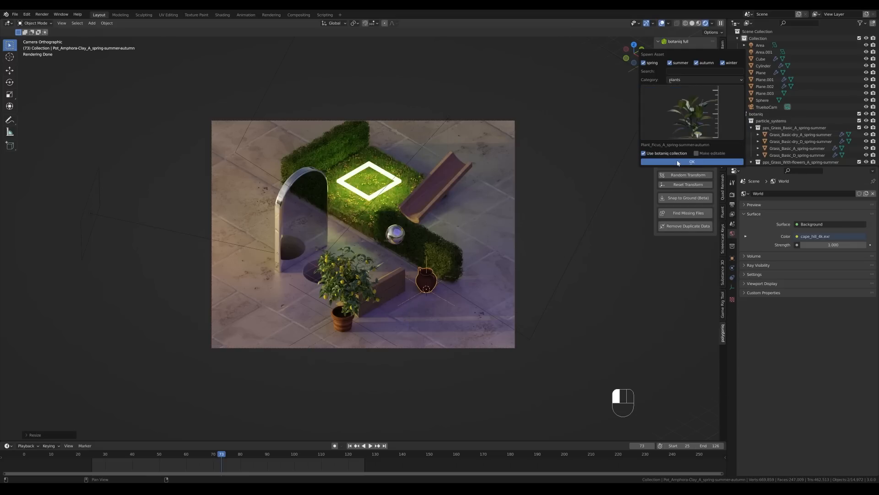
{"action": "left_click", "coordinate": [687, 156]}
Step: Enlarge the ficus and raise it along Z into the amphora's opening
{"action": "key", "text": "s"}
{"action": "key", "text": "g"}
{"action": "key", "text": "z"}
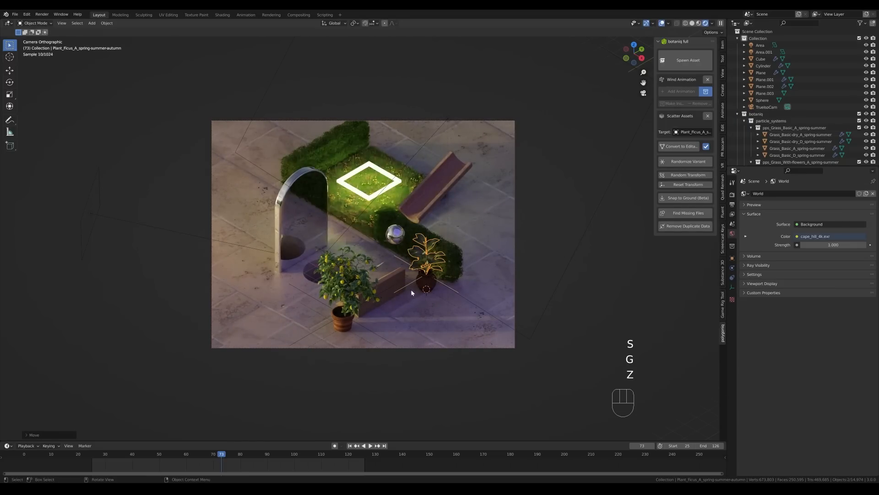
{"action": "left_click", "coordinate": [411, 348]}
Step: Add a point light and move it horizontally to a spot beside the amphora
{"action": "key", "text": "shift+a"}
{"action": "mouse_move", "coordinate": [399, 375]}
{"action": "left_click", "coordinate": [451, 375]}
{"action": "key", "text": "g"}
{"action": "key", "text": "shift+z"}
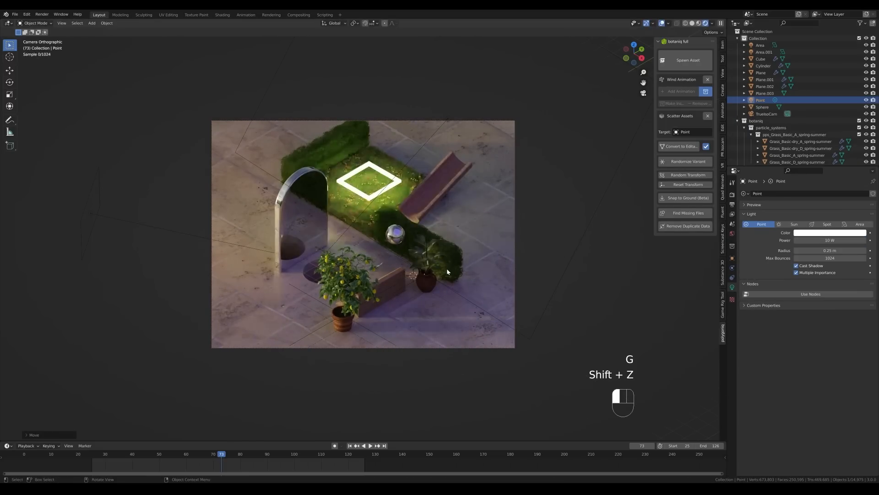
Step: Adjust the point light's height along Z and set its power to 100 W
{"action": "key", "text": "g"}
{"action": "key", "text": "z"}
{"action": "left_click", "coordinate": [449, 273]}
{"action": "left_click", "coordinate": [823, 240]}
{"action": "type", "text": "500"}
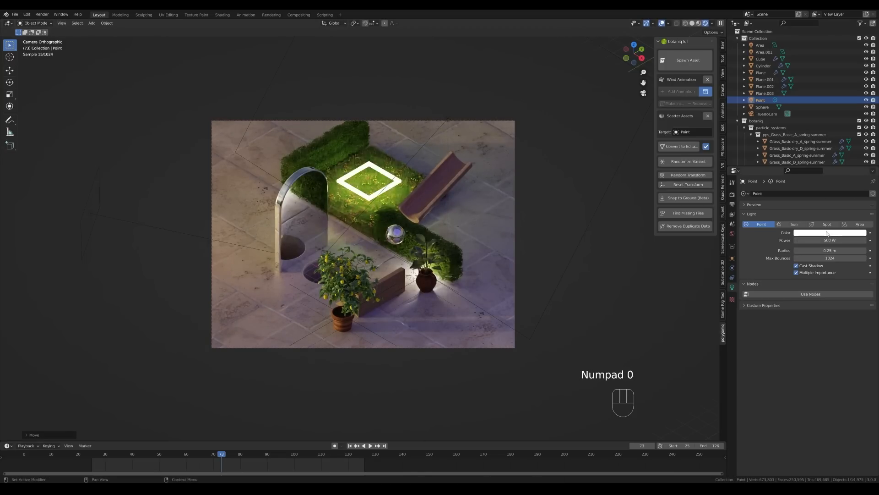
Step: Tint the point light beside the ficus pot a warm orange
{"action": "left_click", "coordinate": [829, 232]}
{"action": "left_click", "coordinate": [826, 178]}
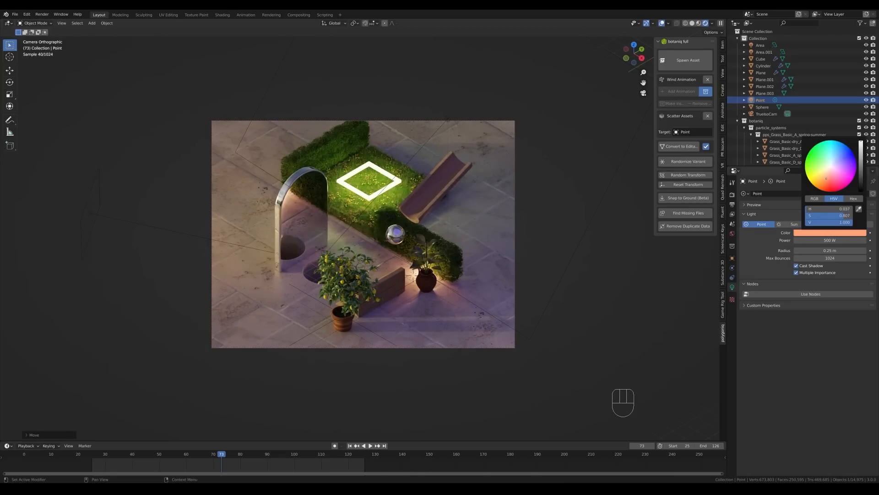
Step: Duplicate the back hedge and slide the copy horizontally along the ground to just behind the metal arch
{"action": "left_click", "coordinate": [342, 156], "text": "shift"}
{"action": "key", "text": "shift+d"}
{"action": "key", "text": "shift+z"}
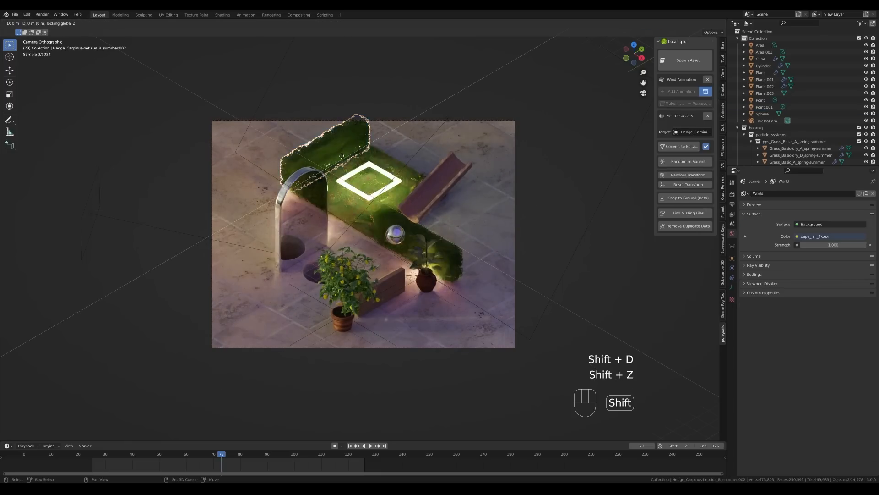
{"action": "left_click", "coordinate": [287, 225]}
Step: Set the camera's orthographic scale to 20 and reposition the camera to centre the scene in the frame
{"action": "left_click", "coordinate": [516, 160]}
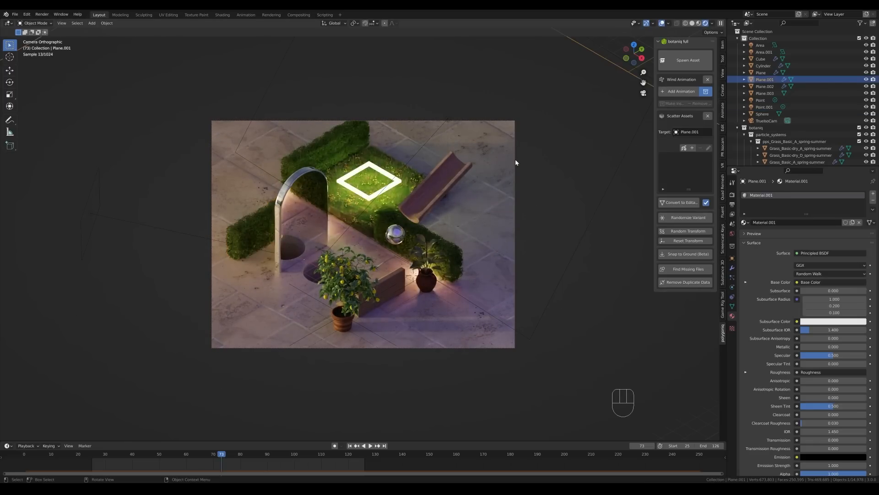
{"action": "left_click", "coordinate": [515, 210]}
{"action": "key", "text": "g"}
{"action": "left_click", "coordinate": [521, 239]}
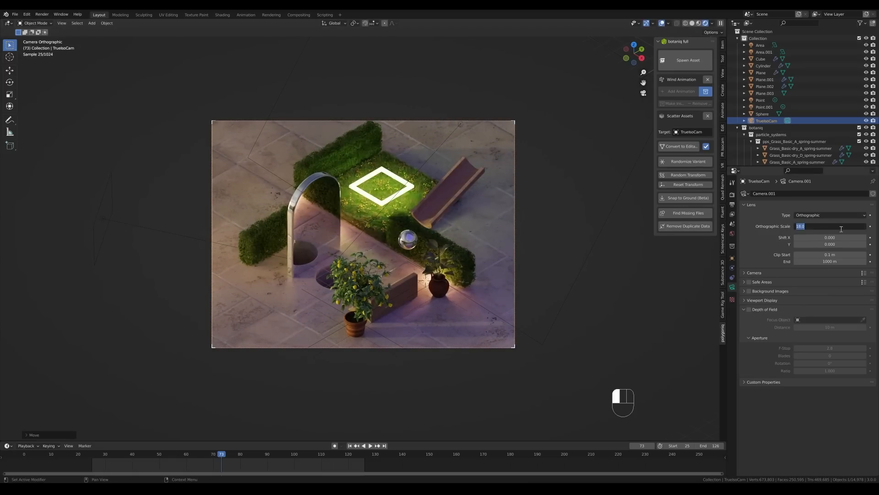
{"action": "type", "text": "20"}
{"action": "key", "text": "Return"}
{"action": "key", "text": "g"}
{"action": "left_click", "coordinate": [421, 239]}
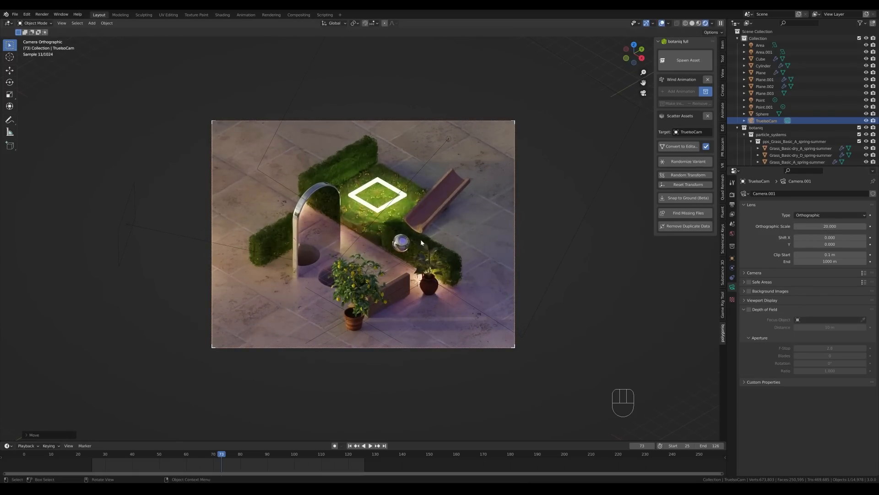
Step: Change the glowing square frame's emission colour to a yellowish tone and save the file
{"action": "left_click", "coordinate": [401, 194]}
{"action": "left_click", "coordinate": [732, 316]}
{"action": "left_click", "coordinate": [833, 264]}
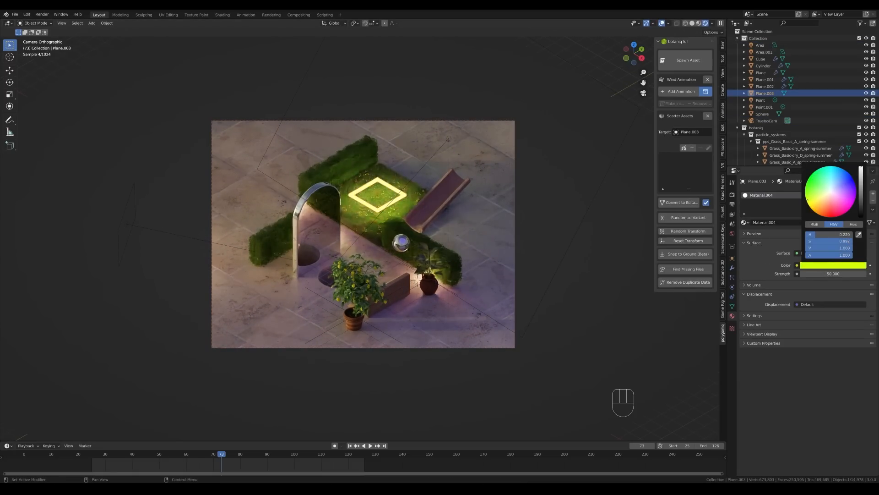
{"action": "key", "text": "ctrl+s"}
Step: Set the colour management exposure to about 0.8 and the look to Medium High Contrast
{"action": "left_click", "coordinate": [732, 194]}
{"action": "scroll", "coordinate": [807, 321], "scroll_direction": "down", "scroll_amount": 1}
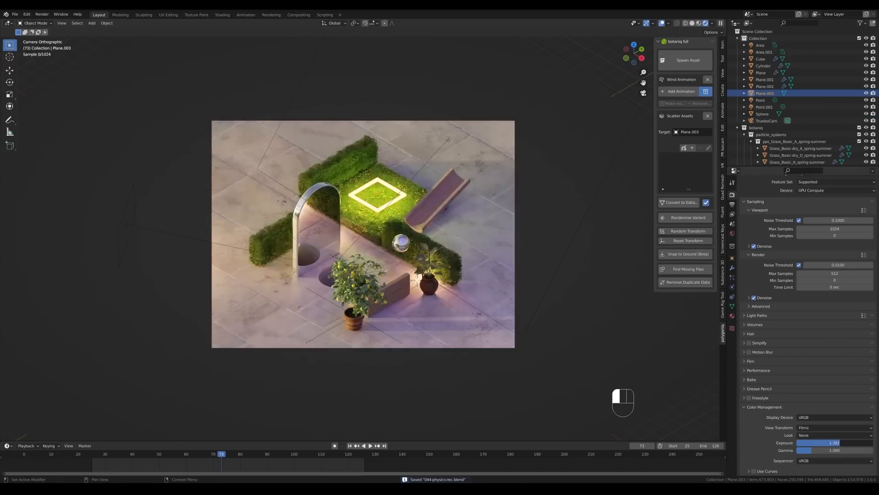
{"action": "left_click_drag", "start_coordinate": [839, 442], "coordinate": [820, 442]}
{"action": "left_click", "coordinate": [835, 435]}
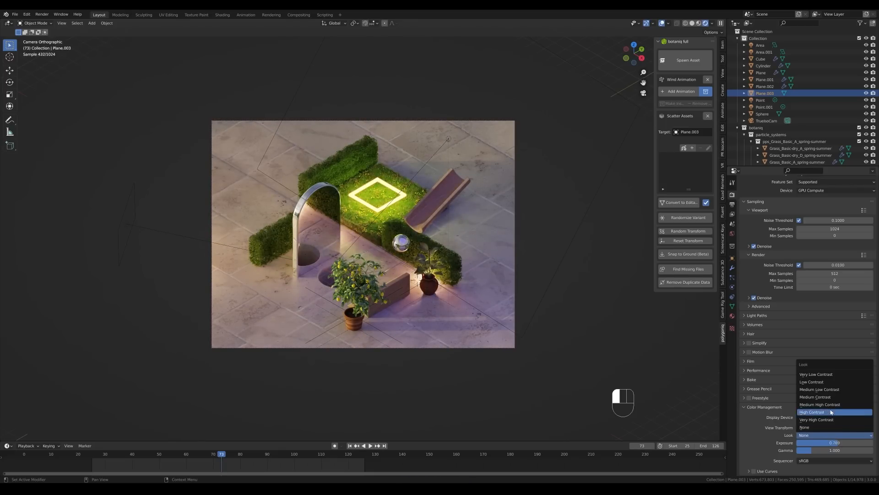
{"action": "left_click", "coordinate": [829, 411]}
Step: Insert a Hue/Saturation node between the floor material's base colour texture and the Principled BSDF, and lower its Value
{"action": "left_click", "coordinate": [483, 233]}
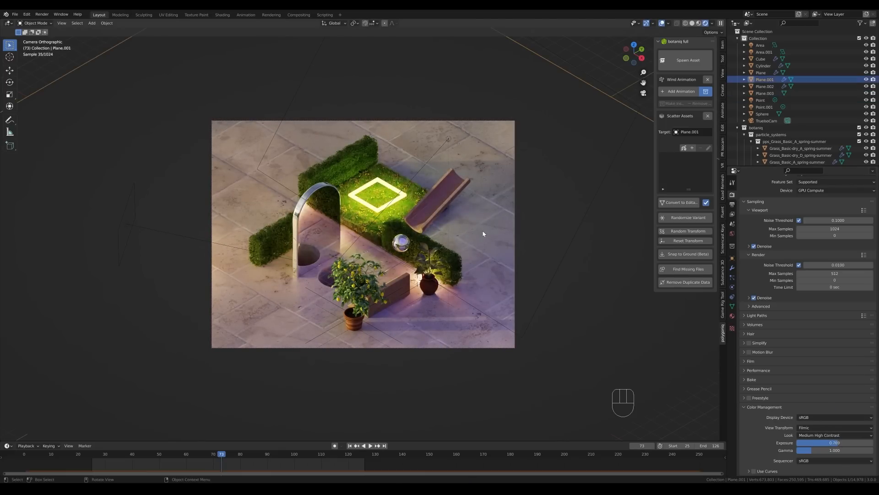
{"action": "left_click", "coordinate": [224, 14]}
{"action": "key", "text": "shift+a"}
{"action": "mouse_move", "coordinate": [441, 368]}
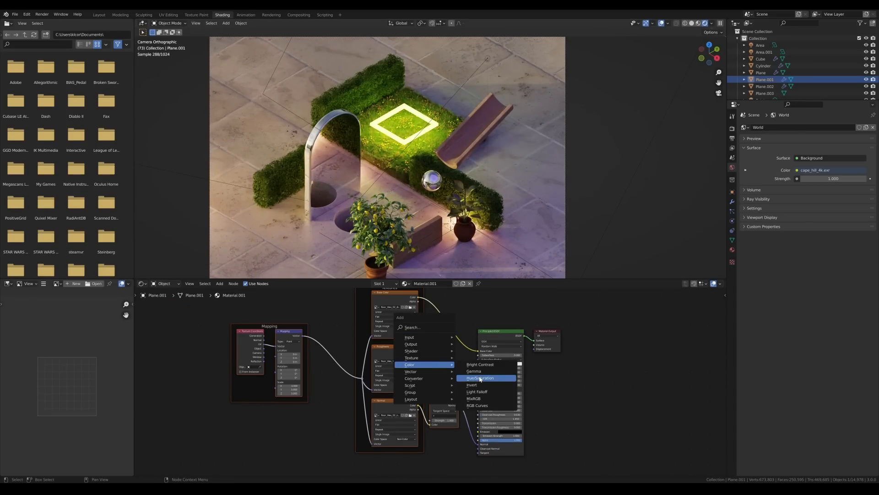
{"action": "left_click", "coordinate": [480, 378]}
{"action": "left_click", "coordinate": [447, 323]}
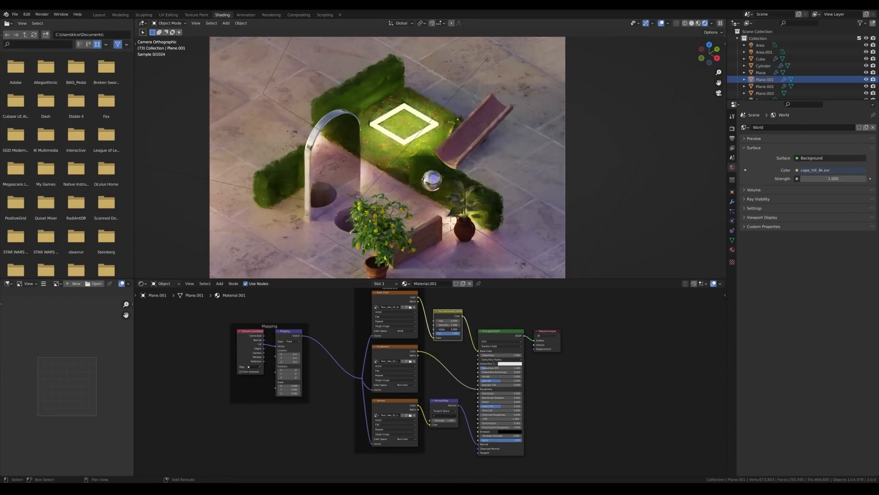
{"action": "left_click_drag", "start_coordinate": [448, 329], "coordinate": [437, 329]}
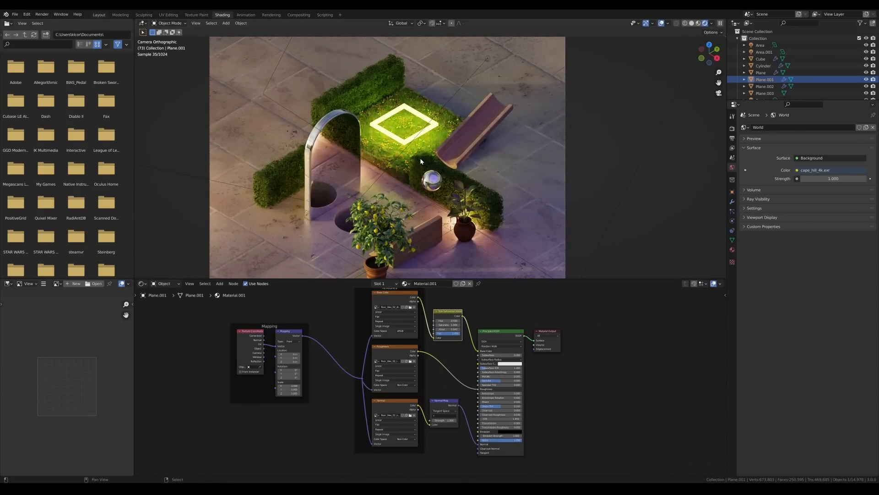
Step: Raise the colour management exposure to just above 1 in the main layout and save the file
{"action": "left_click", "coordinate": [100, 15]}
{"action": "left_click_drag", "start_coordinate": [841, 442], "coordinate": [840, 442]}
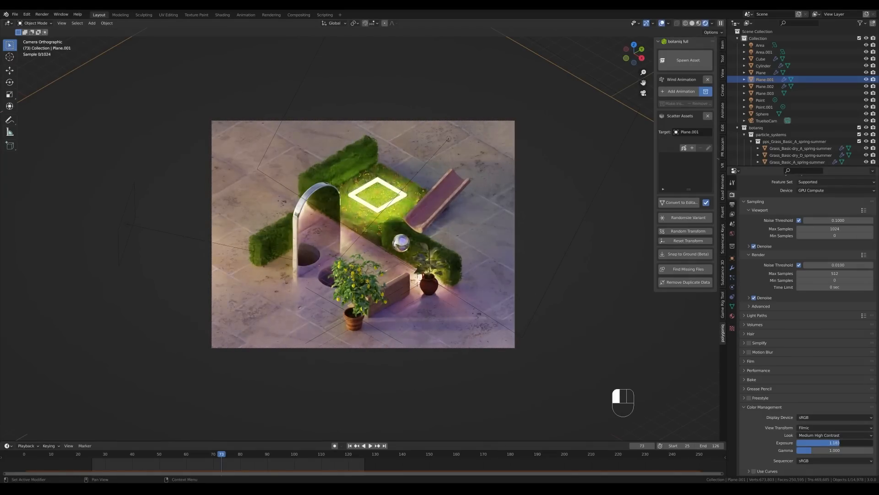
{"action": "scroll", "coordinate": [448, 196], "scroll_direction": "up", "scroll_amount": 1}
{"action": "key", "text": "ctrl+s"}
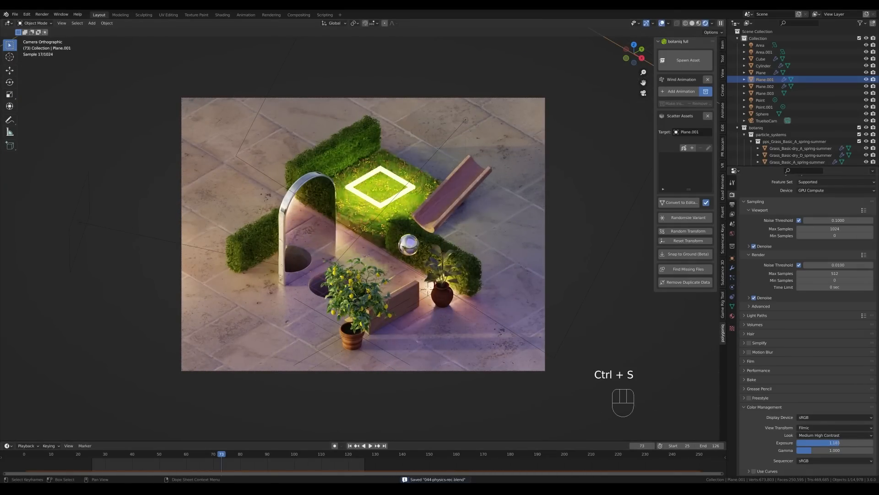
Step: Play back the animation through the camera to check the rolling sphere in the rendered scene
{"action": "key", "text": "space"}
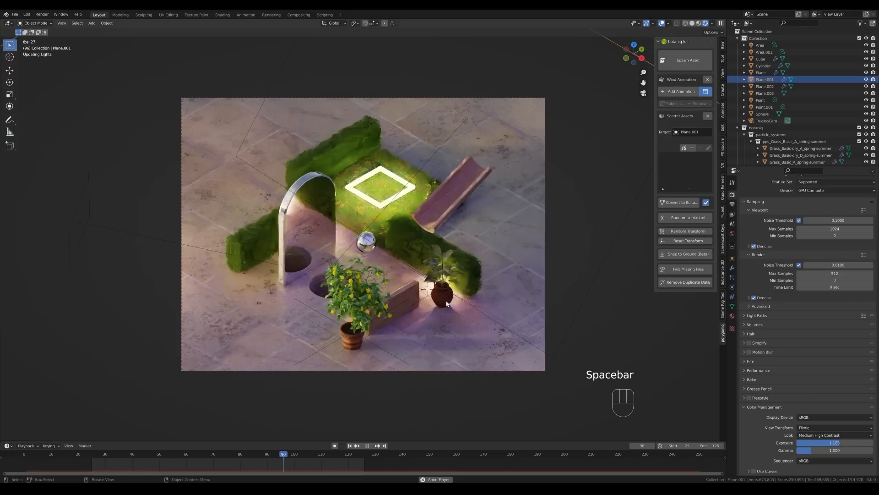
{"action": "key", "text": "space"}
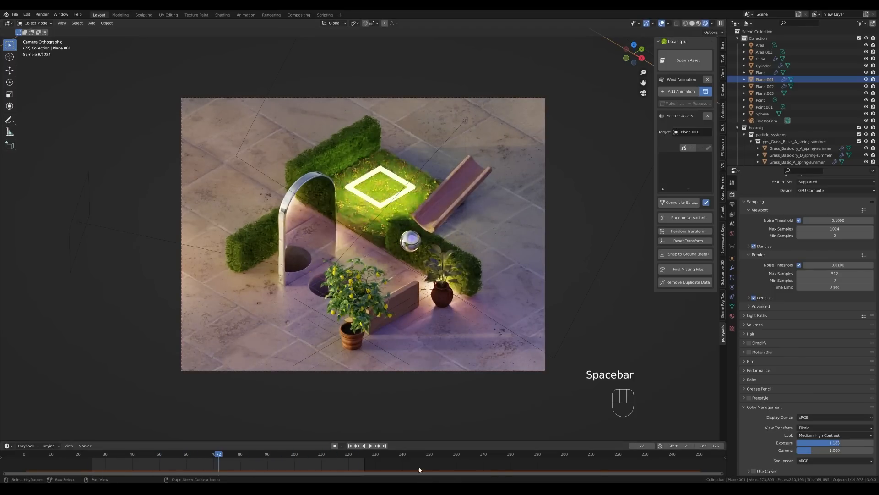